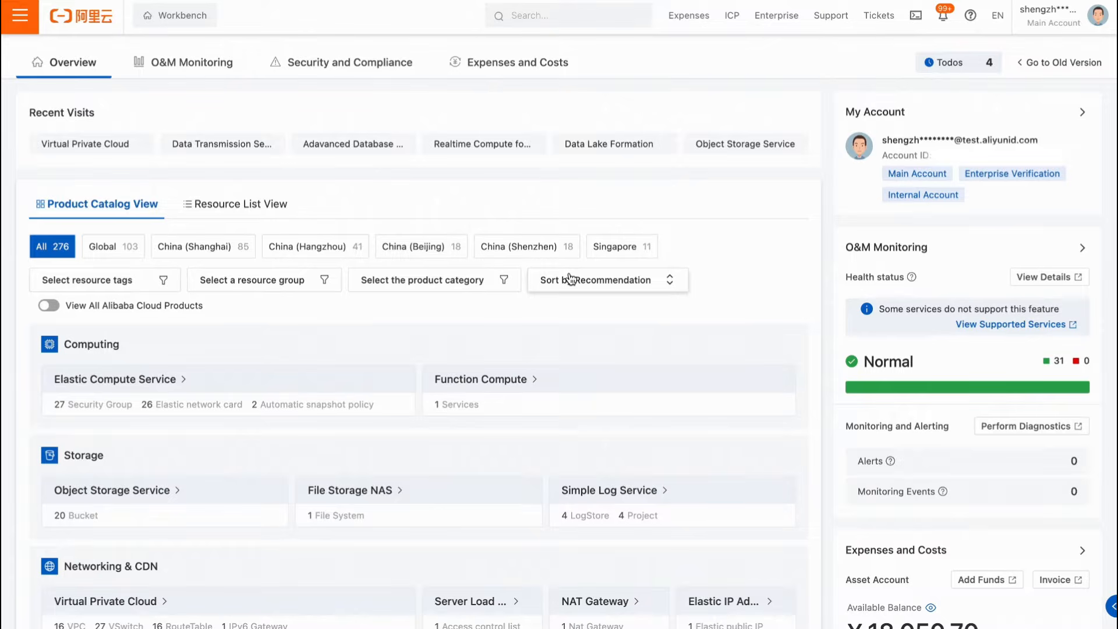
# - Search the cloud console for dataworks and open the DataWorks console
pyautogui.click(564, 11)
pyautogui.write('dat')
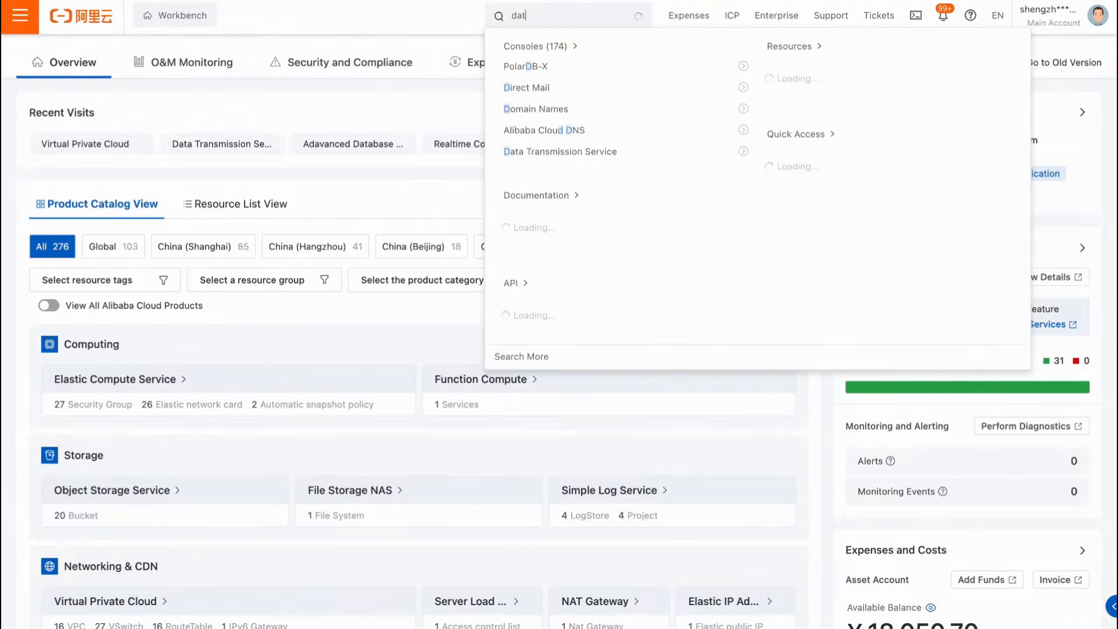
pyautogui.write('aworks')
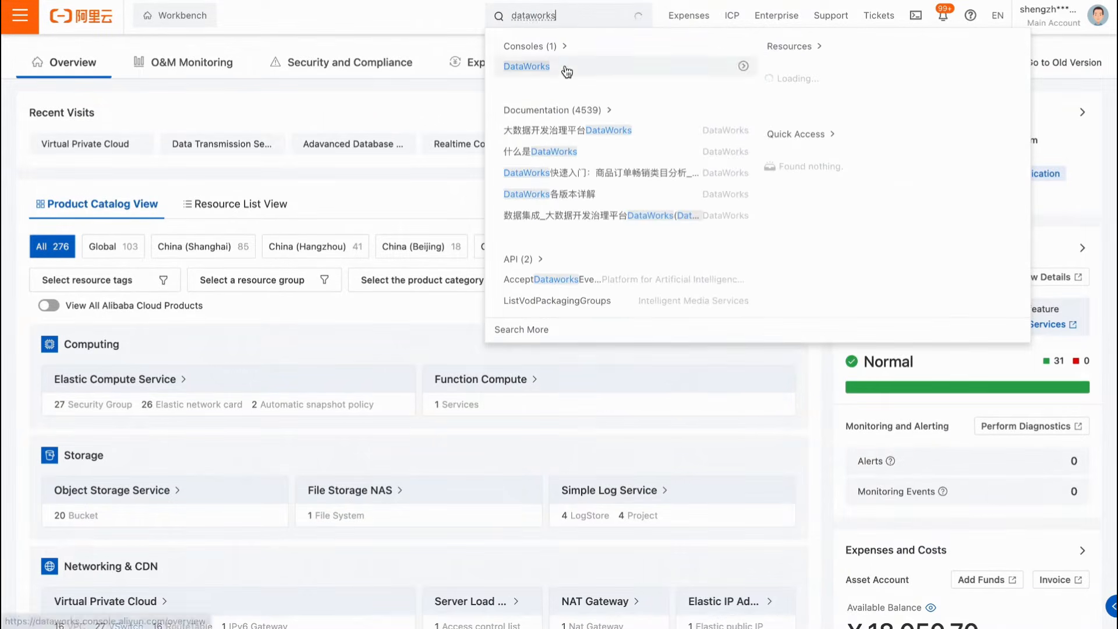
pyautogui.click(567, 72)
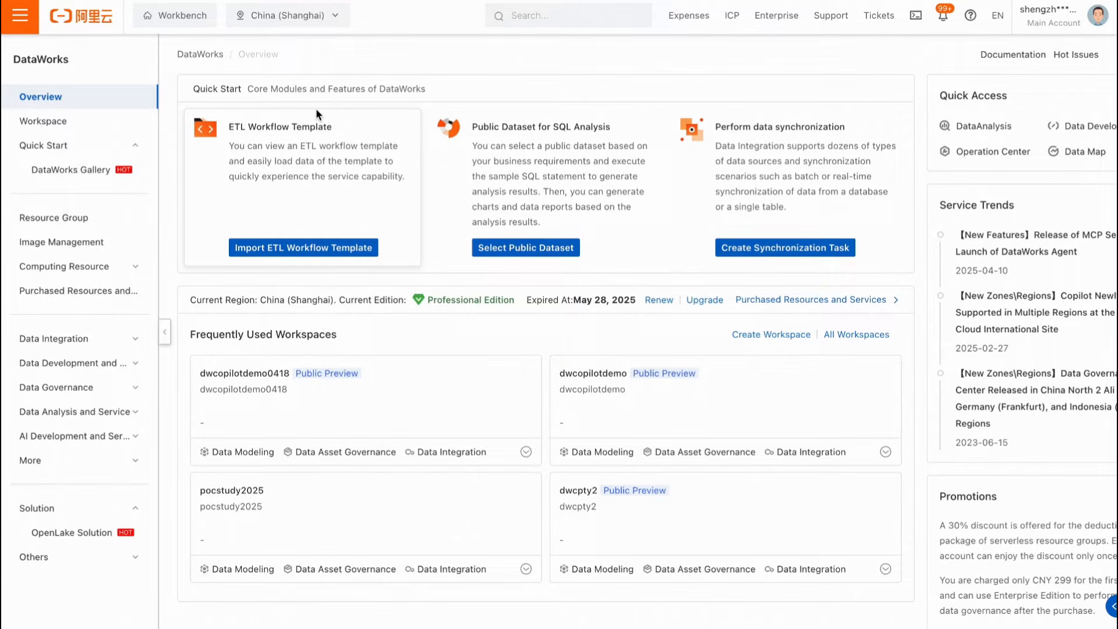
# - Go to the workspace list and open Data Studio for the dwcopilotdemo workspace
pyautogui.click(103, 124)
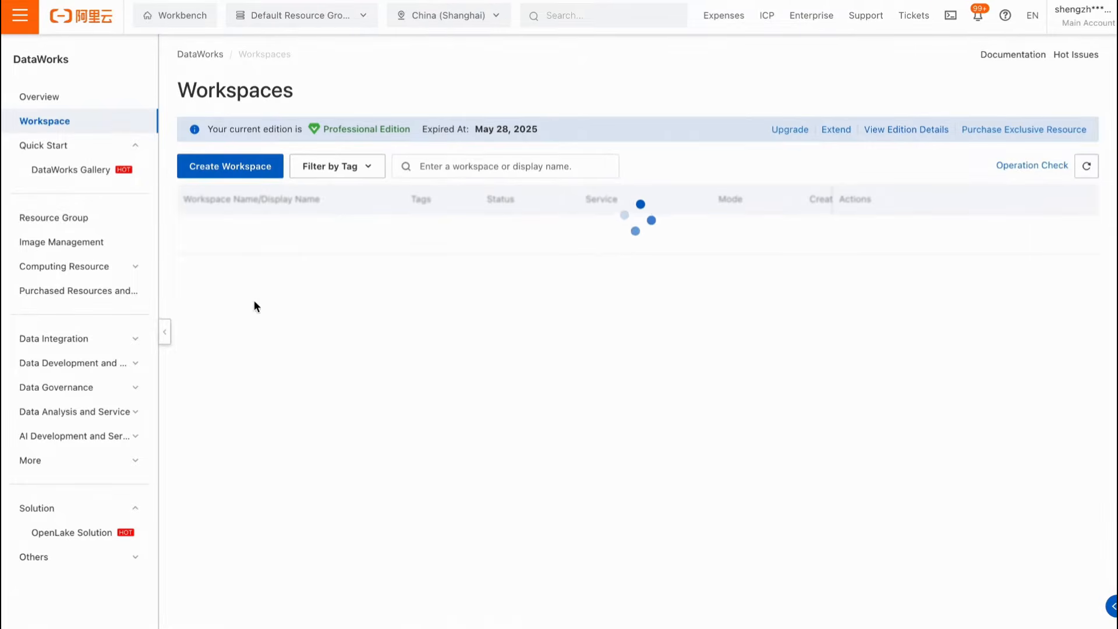
pyautogui.scroll(-1, 271, 221)
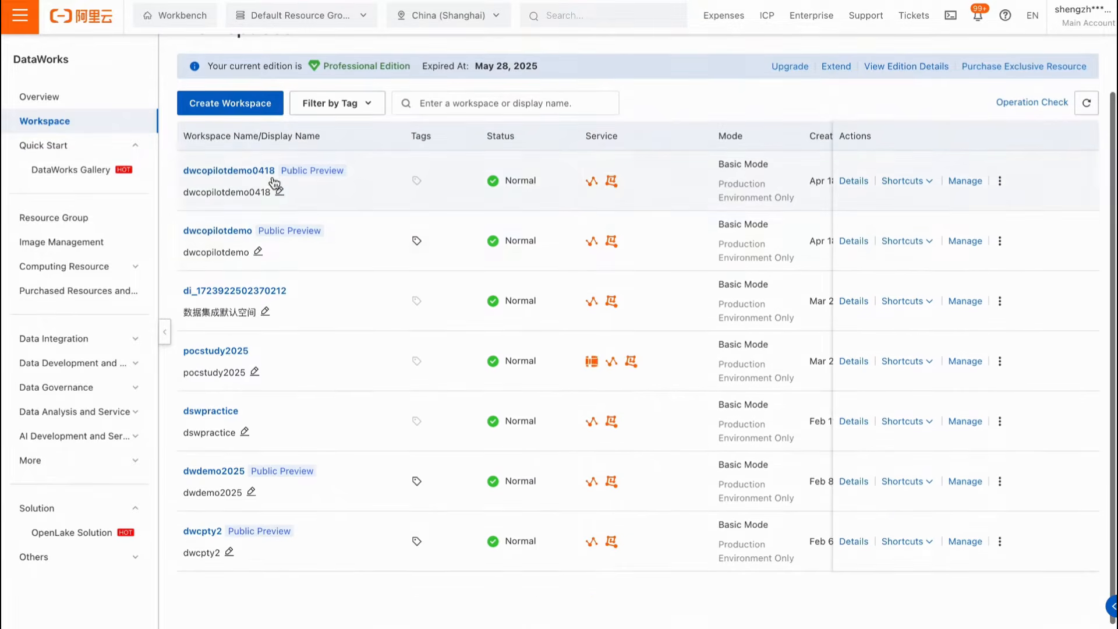
pyautogui.scroll(1, 274, 184)
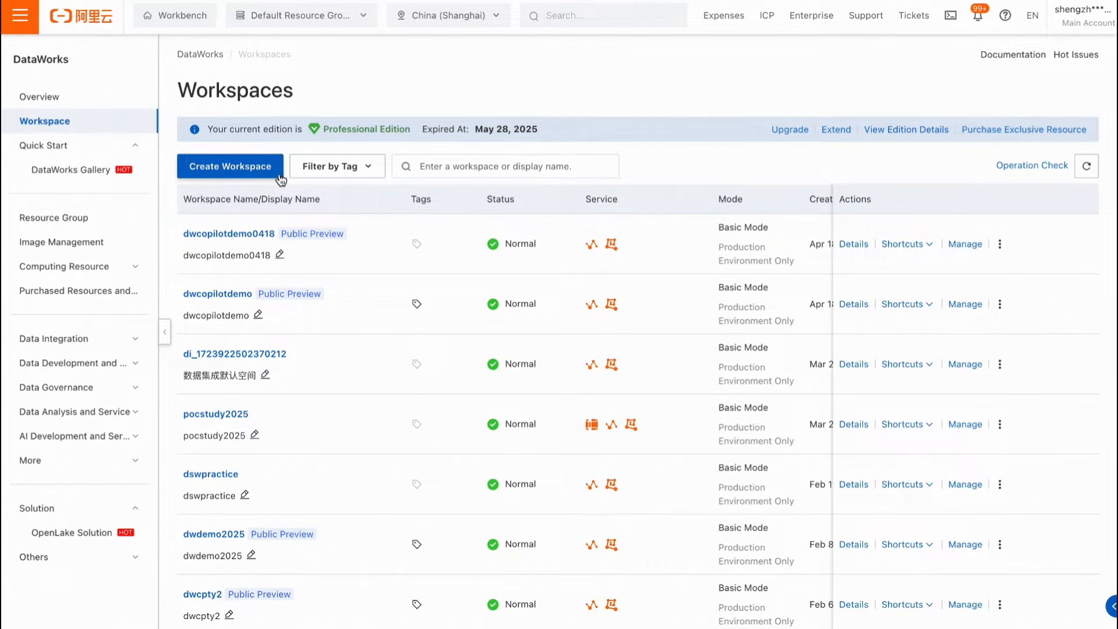
pyautogui.scroll(-1, 344, 289)
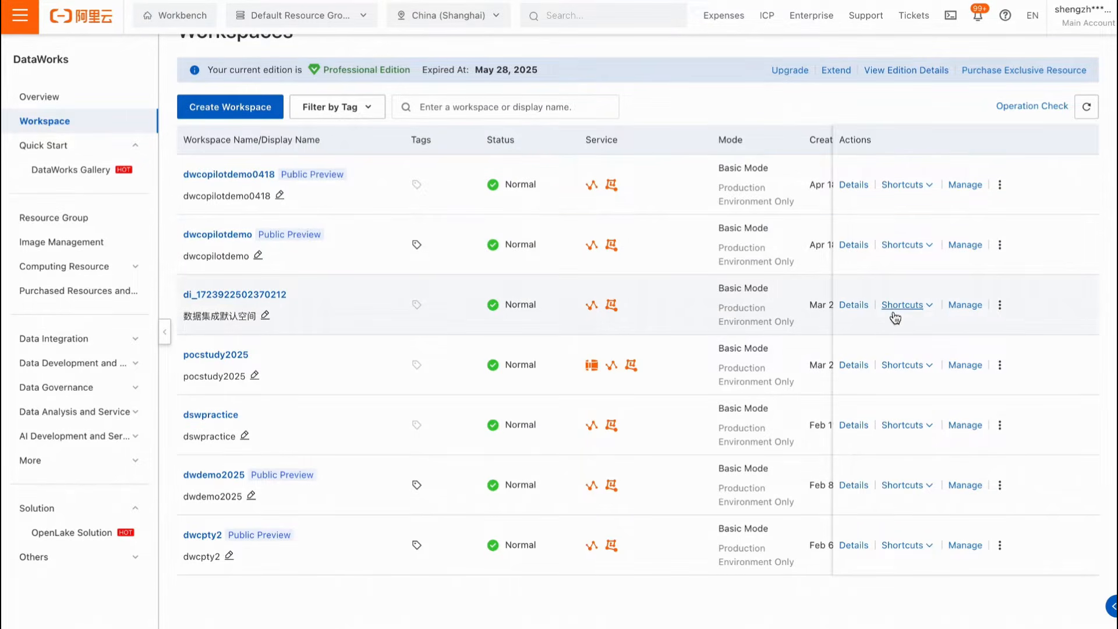
pyautogui.moveTo(906, 250)
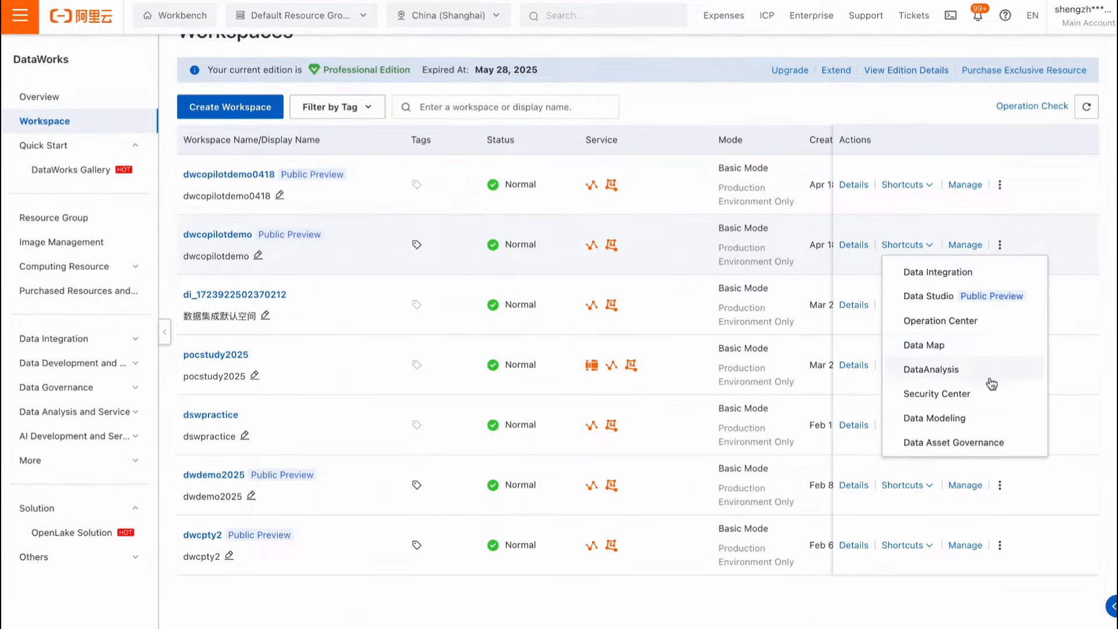
pyautogui.click(932, 305)
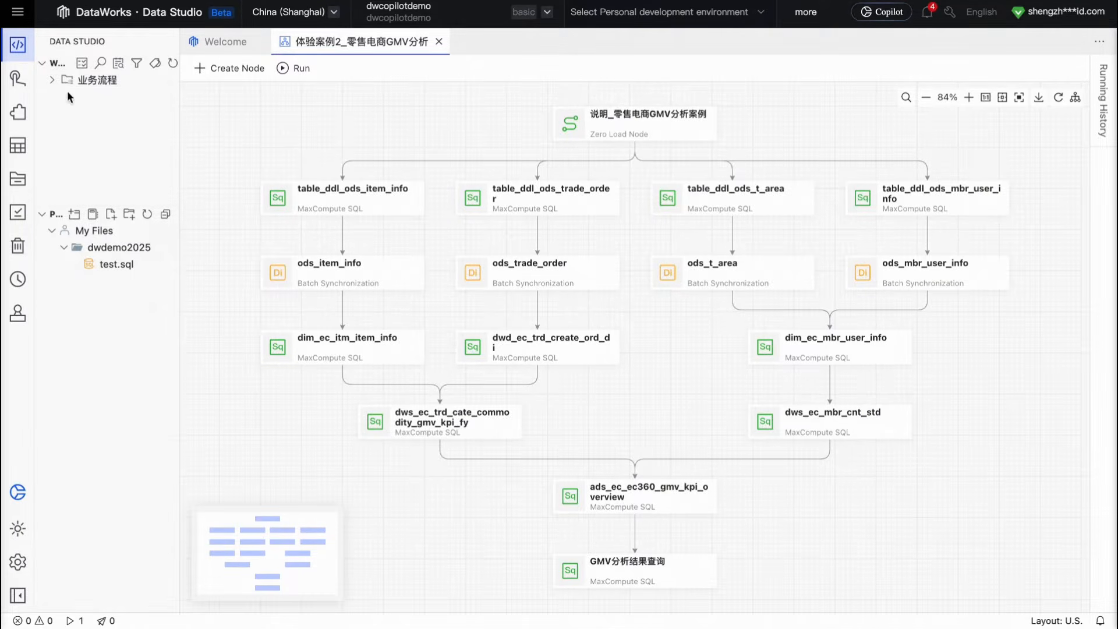
# - Create a workflow named testworkflow in the /业务流程 path
pyautogui.rightClick(156, 88)
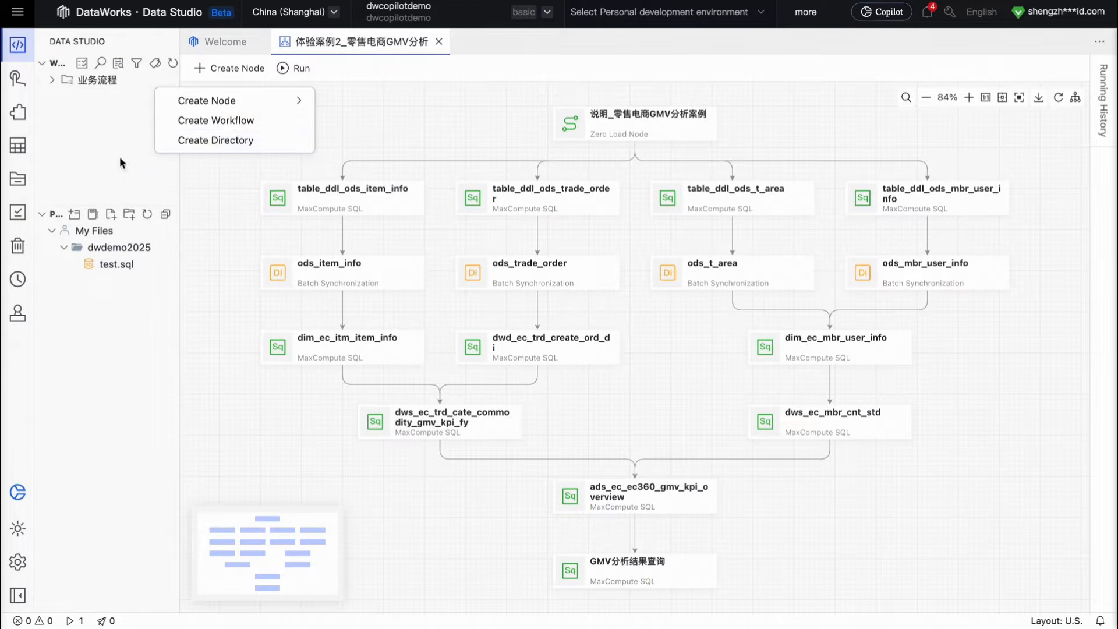
pyautogui.click(130, 108)
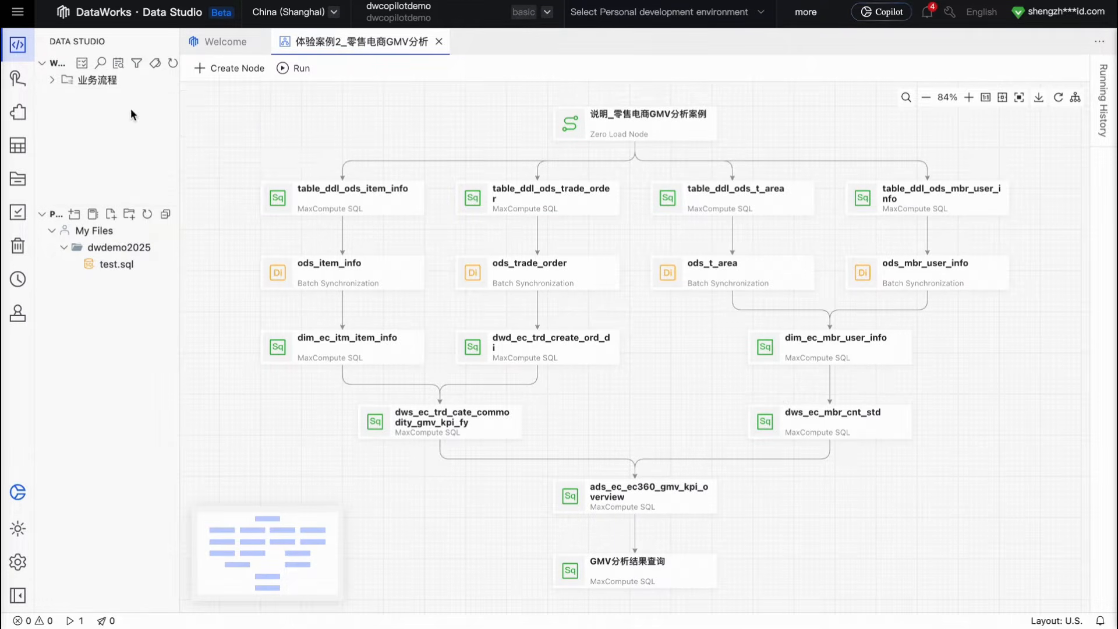
pyautogui.click(163, 83)
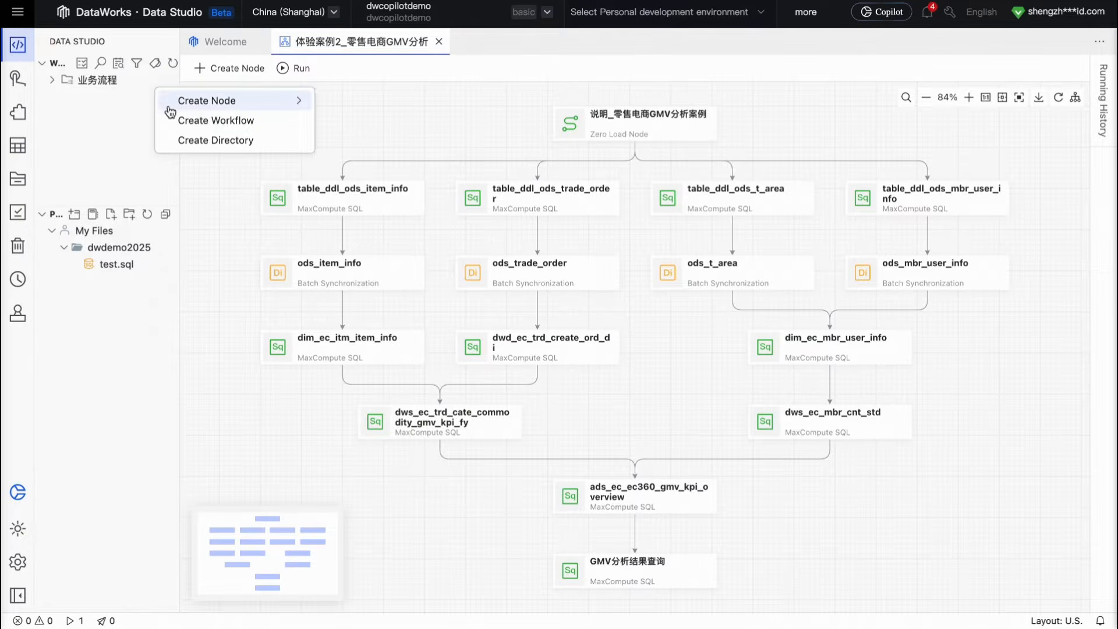
pyautogui.click(241, 123)
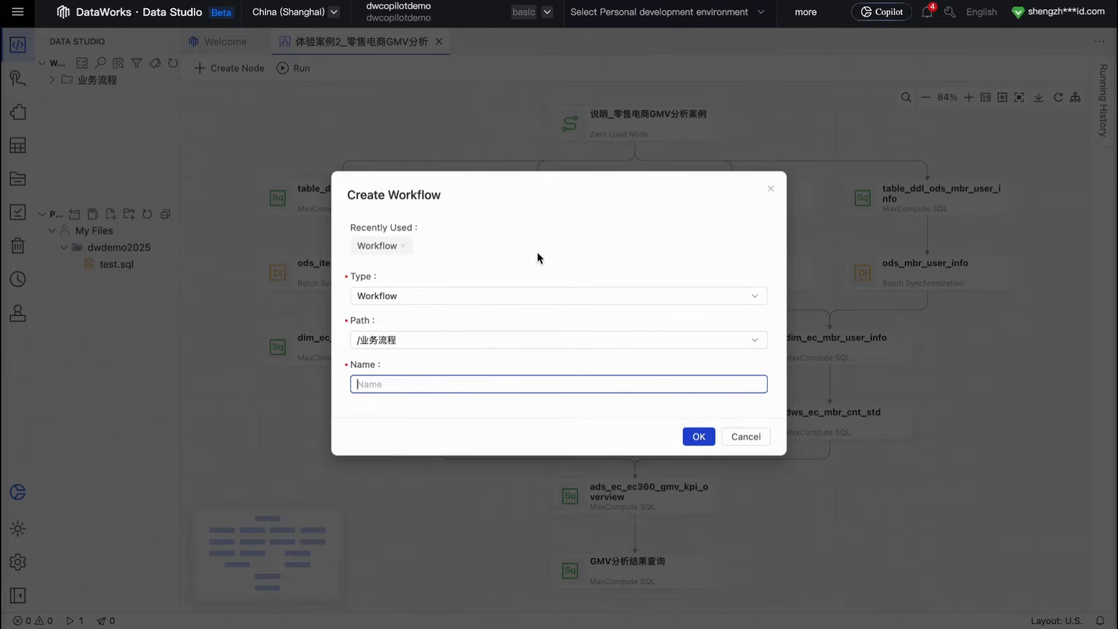
pyautogui.write('testworkflopw')
pyautogui.press('BackSpace')
pyautogui.press('BackSpace')
pyautogui.write('w')
pyautogui.click(699, 436)
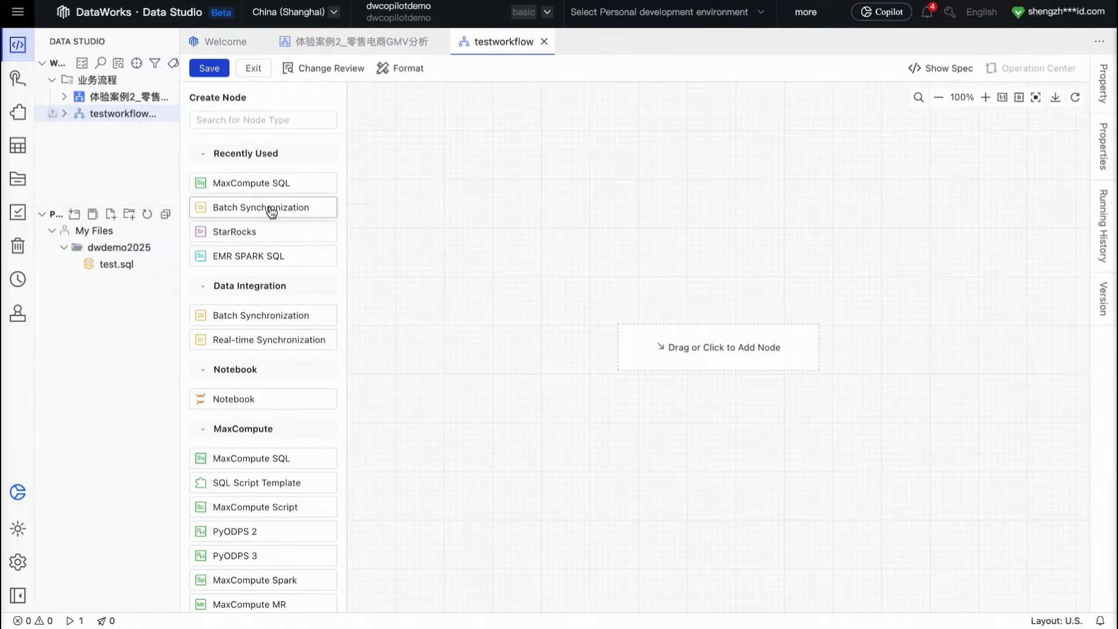
# - Add a Batch Synchronization node named dataintegration to the empty workflow canvas
pyautogui.moveTo(271, 211); pyautogui.dragTo(626, 325)
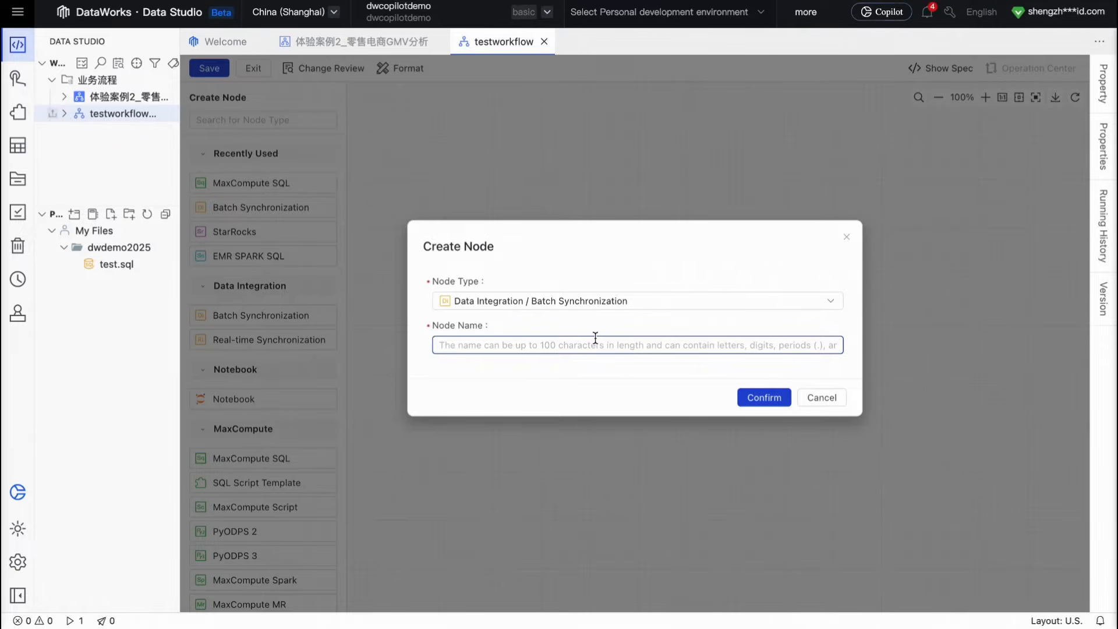
pyautogui.write('dataintegration')
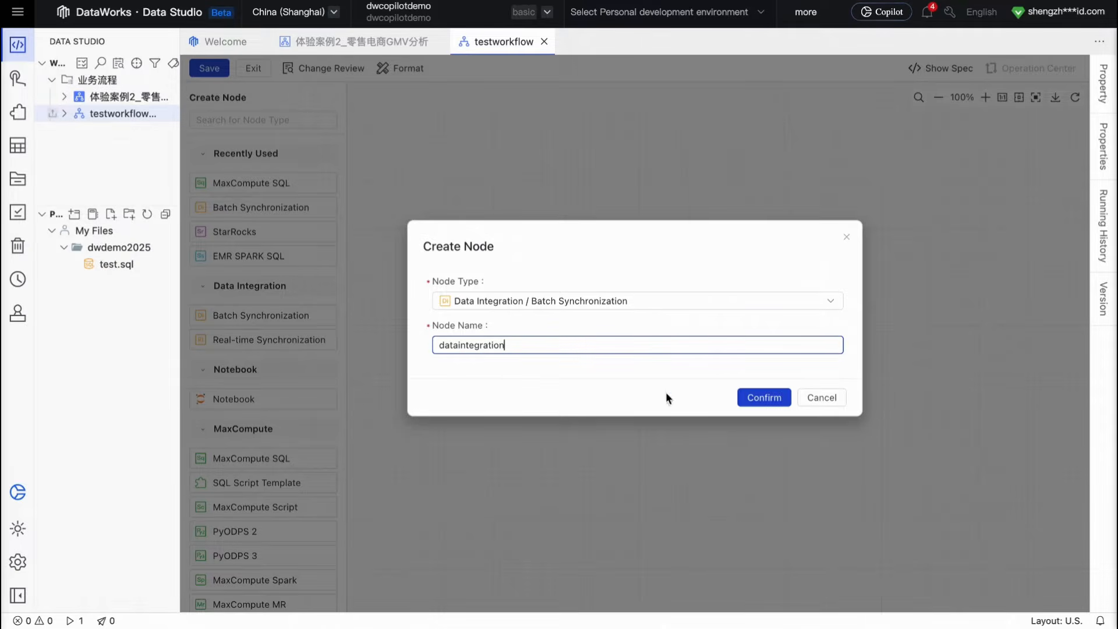
pyautogui.click(763, 397)
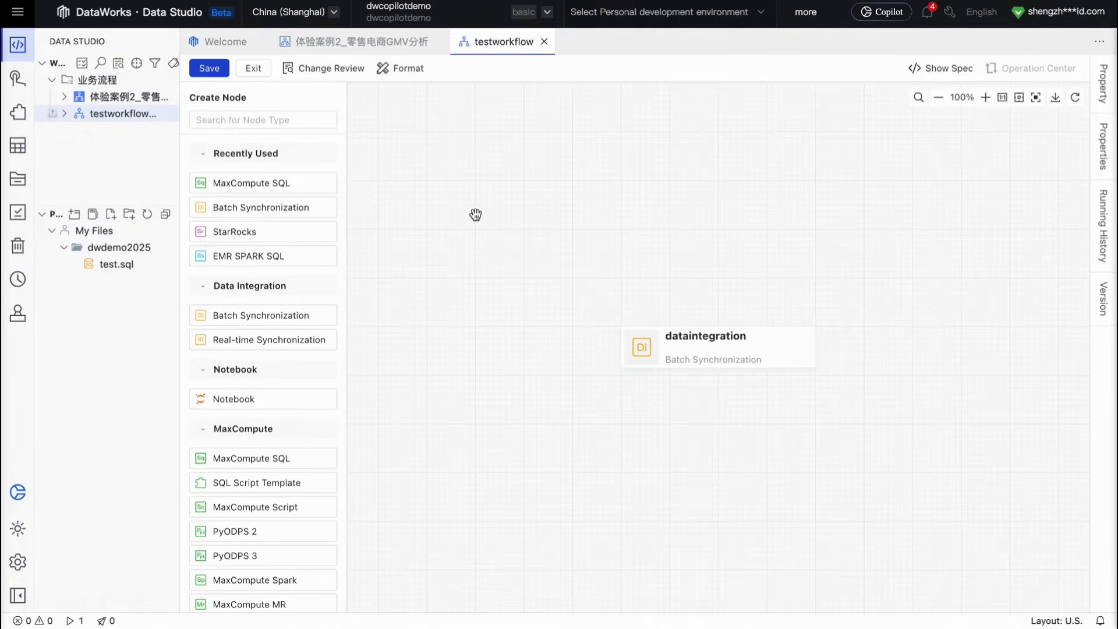
# - Add a MaxCompute SQL node named odslayer below the dataintegration node
pyautogui.scroll(-1, 592, 351)
pyautogui.moveTo(581, 349); pyautogui.dragTo(512, 200)
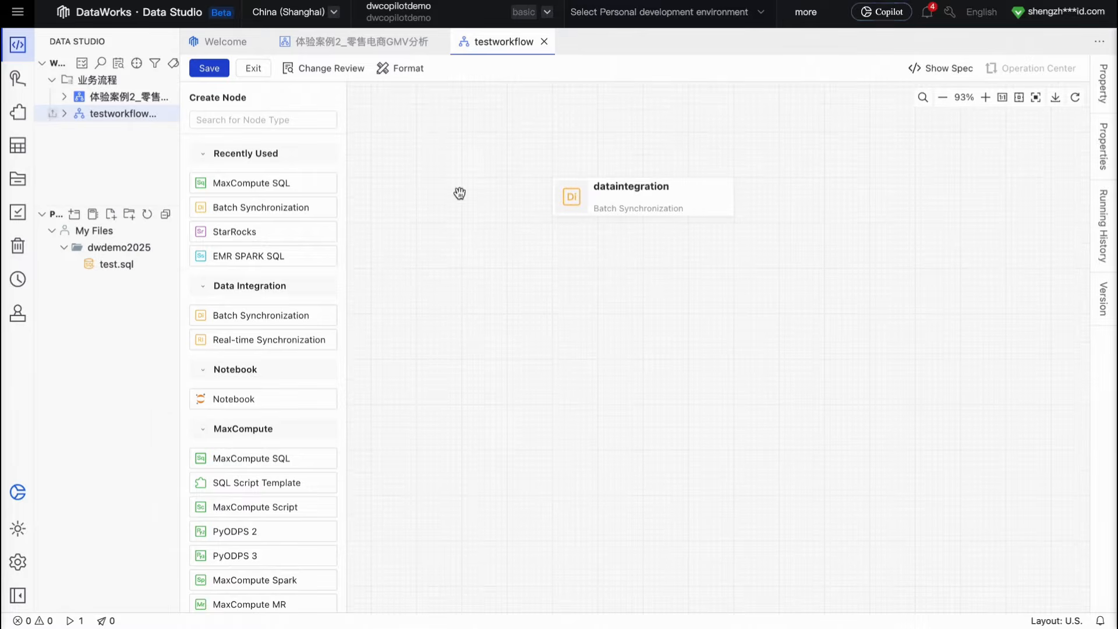
pyautogui.moveTo(277, 184); pyautogui.dragTo(550, 253)
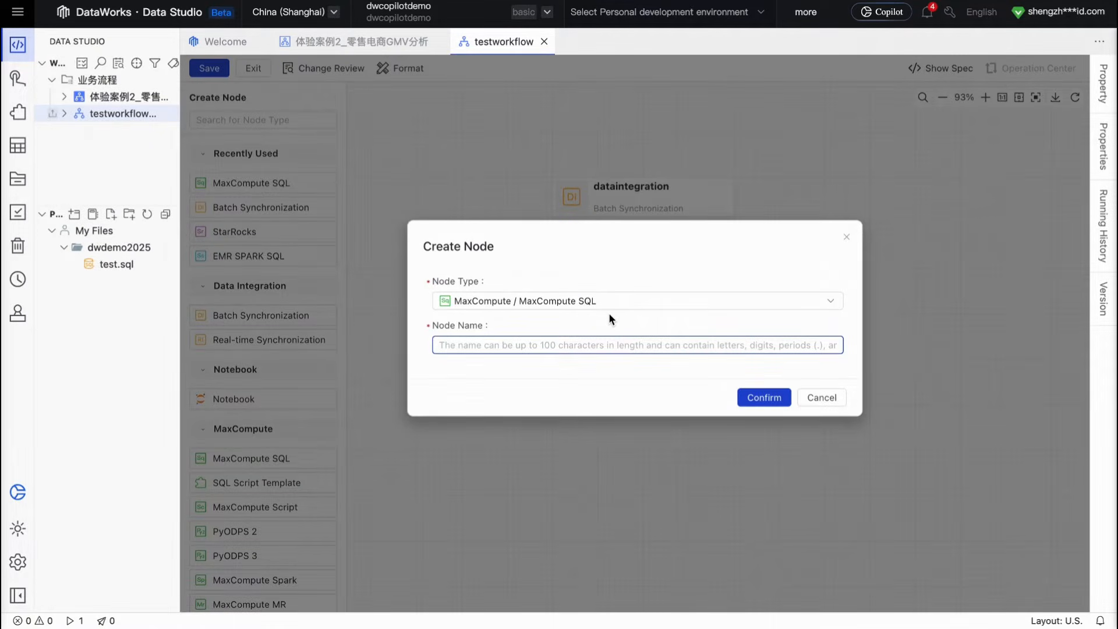
pyautogui.write('odslayer')
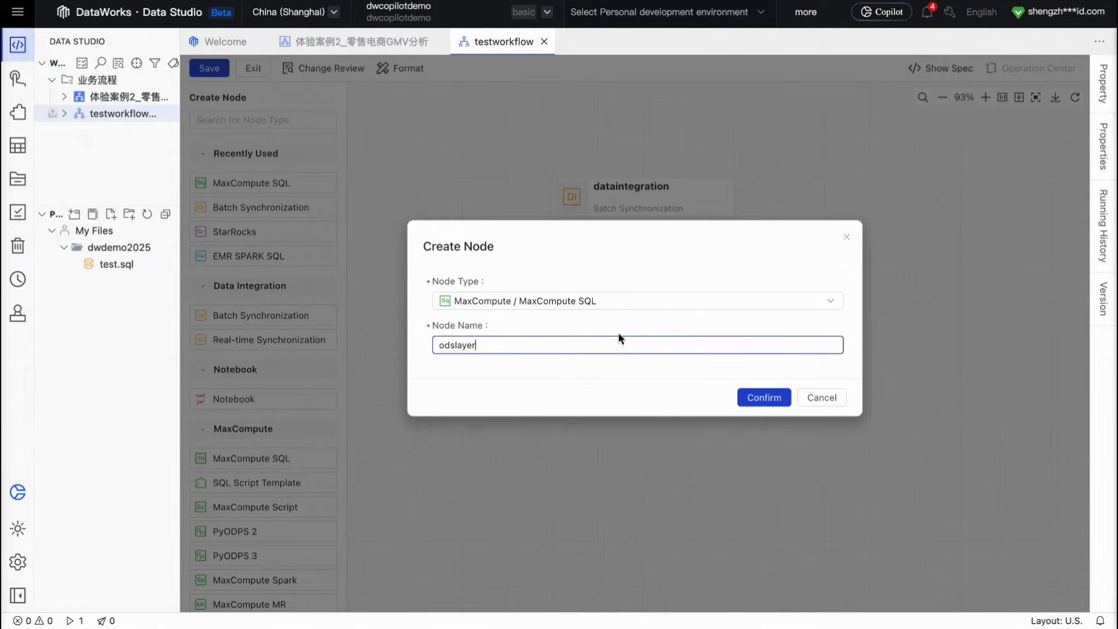
pyautogui.click(763, 398)
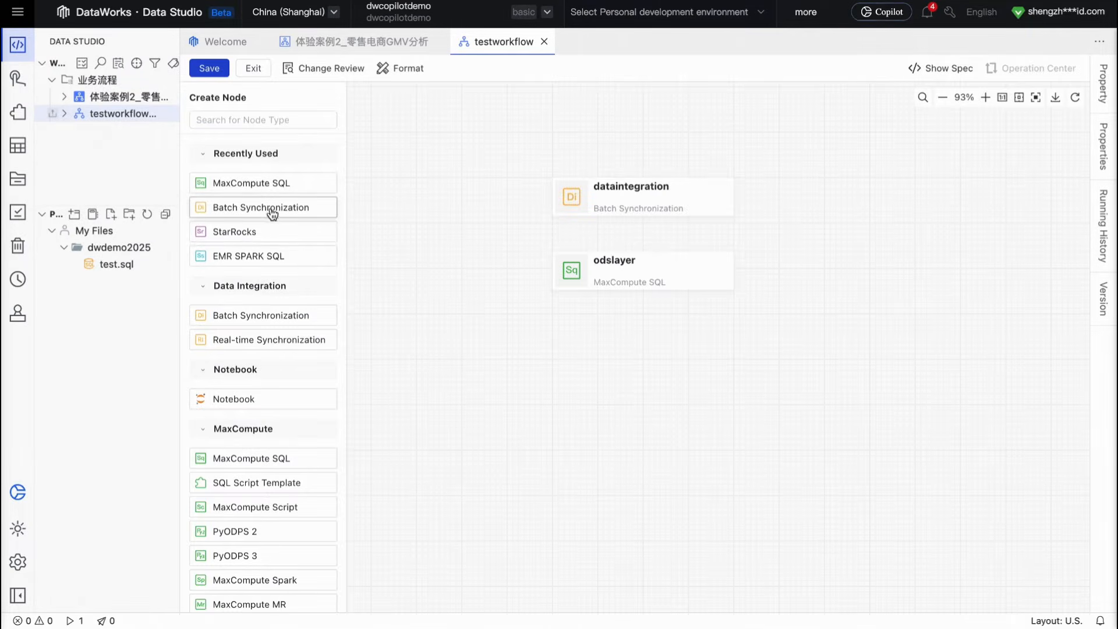
# - Add a MaxCompute SQL node named dwdlayer below the odslayer node
pyautogui.moveTo(271, 208); pyautogui.dragTo(191, 184)
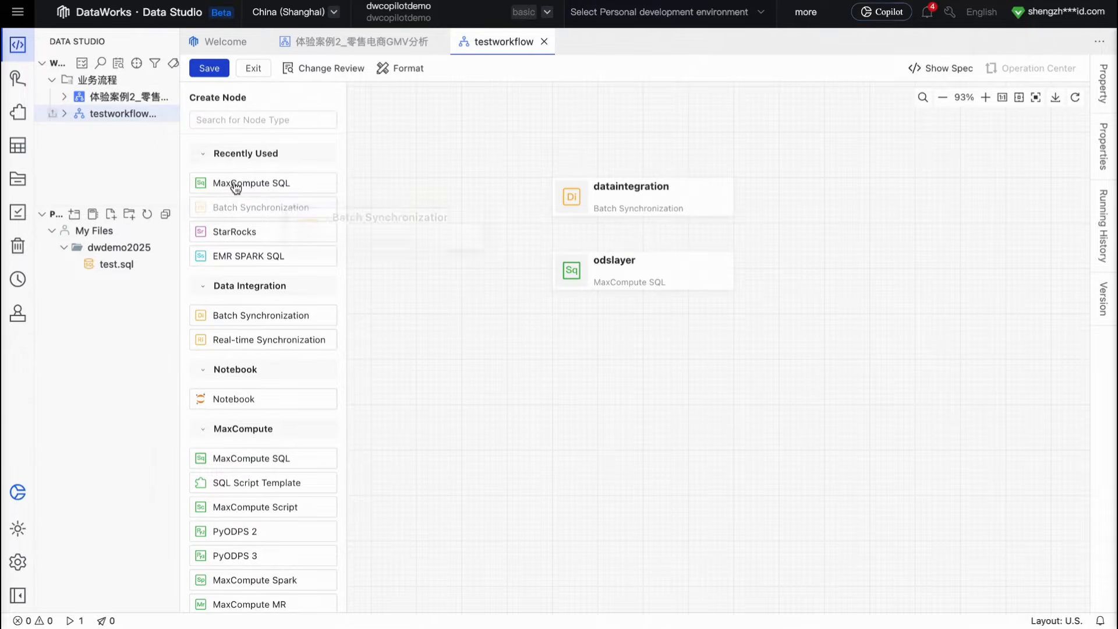
pyautogui.moveTo(266, 189); pyautogui.dragTo(554, 329)
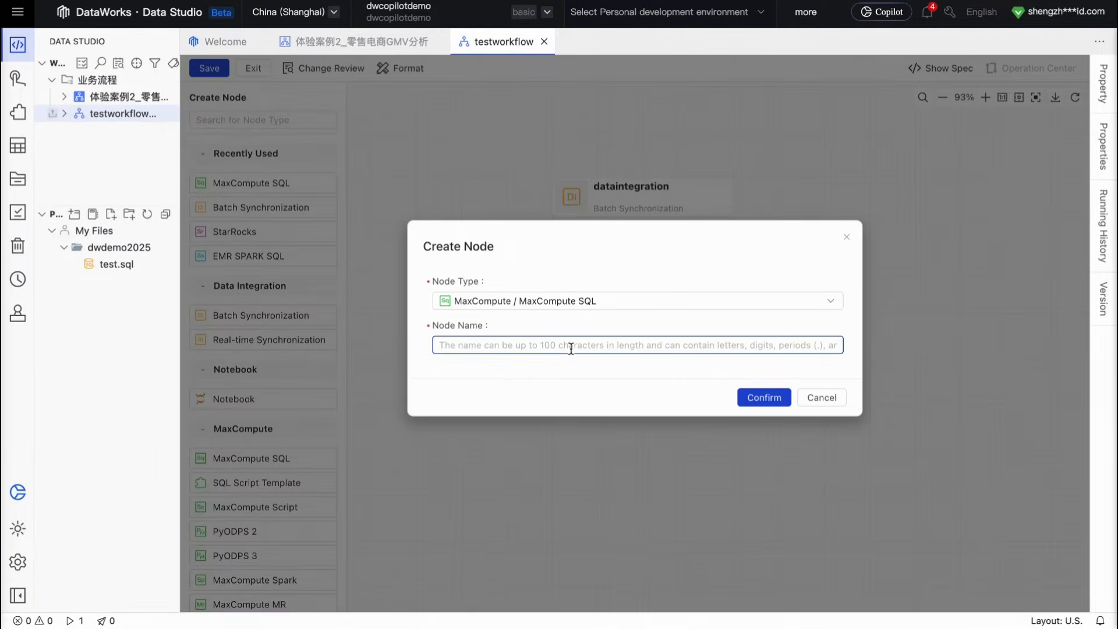
pyautogui.write('dwdlayer')
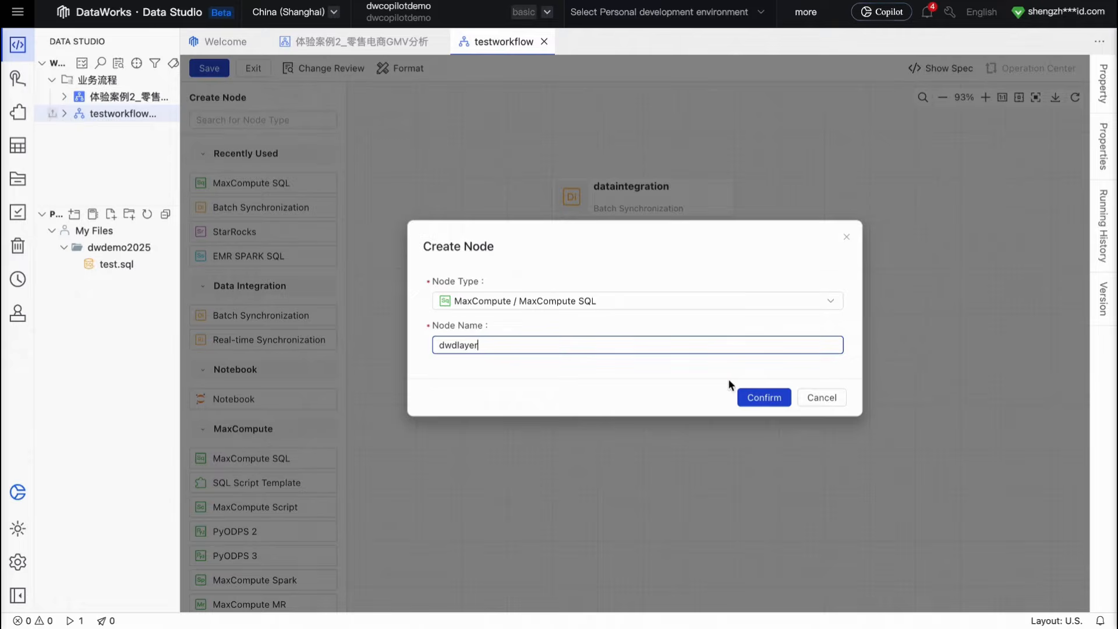
pyautogui.click(760, 398)
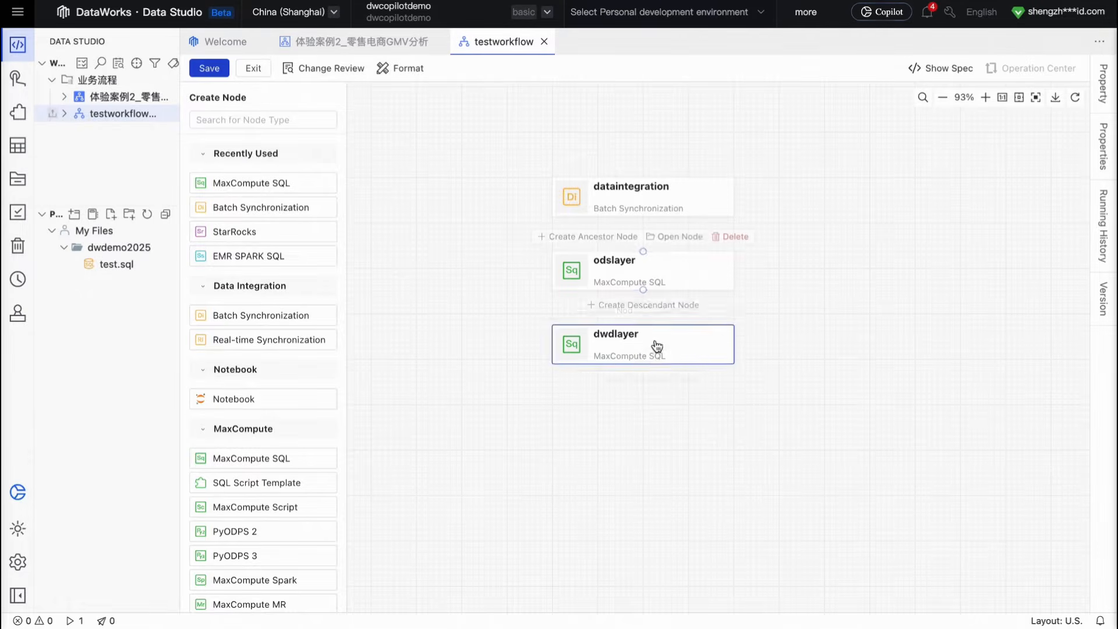
# - Add a MaxCompute SQL node named dwslayer below dwdlayer and nudge it up to even out the spacing
pyautogui.moveTo(267, 184); pyautogui.dragTo(555, 404)
pyautogui.write('dwslayer')
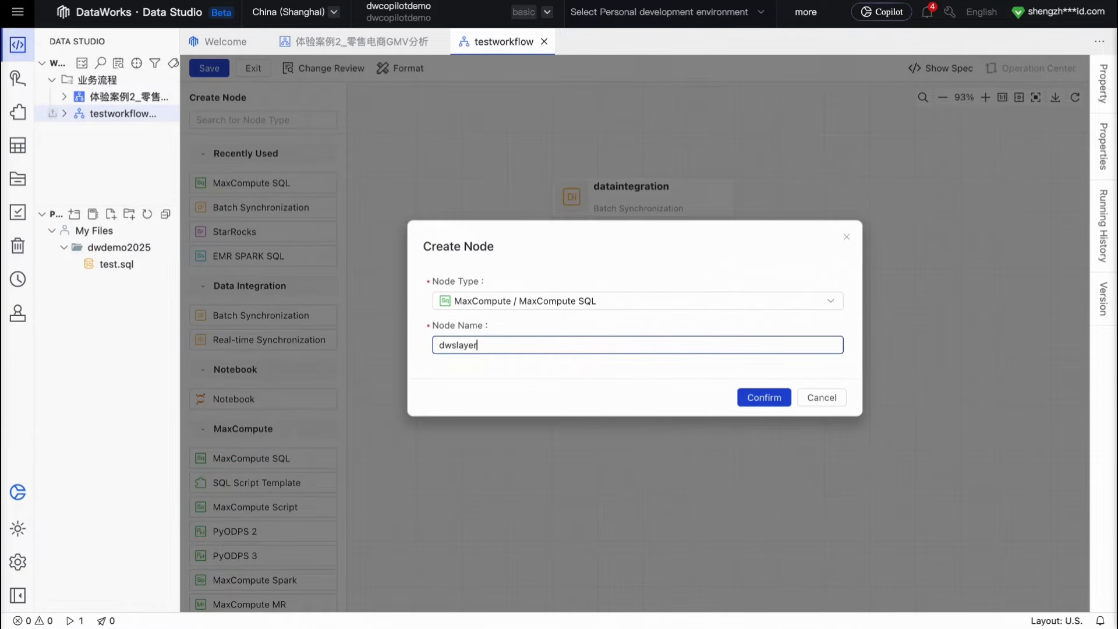
pyautogui.click(761, 396)
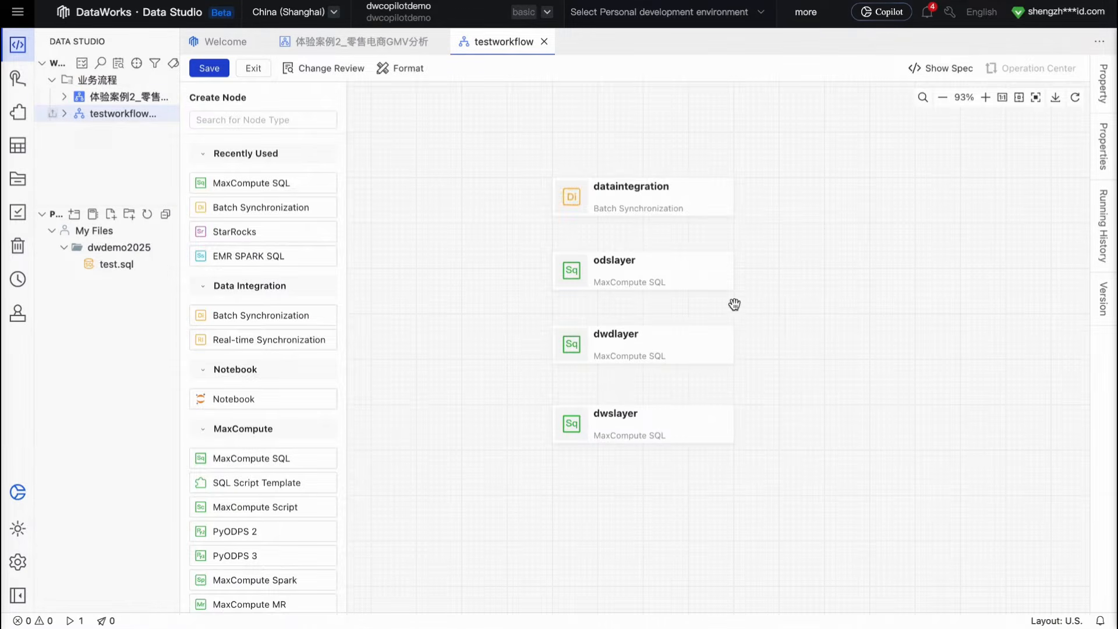
pyautogui.moveTo(674, 425); pyautogui.dragTo(674, 419)
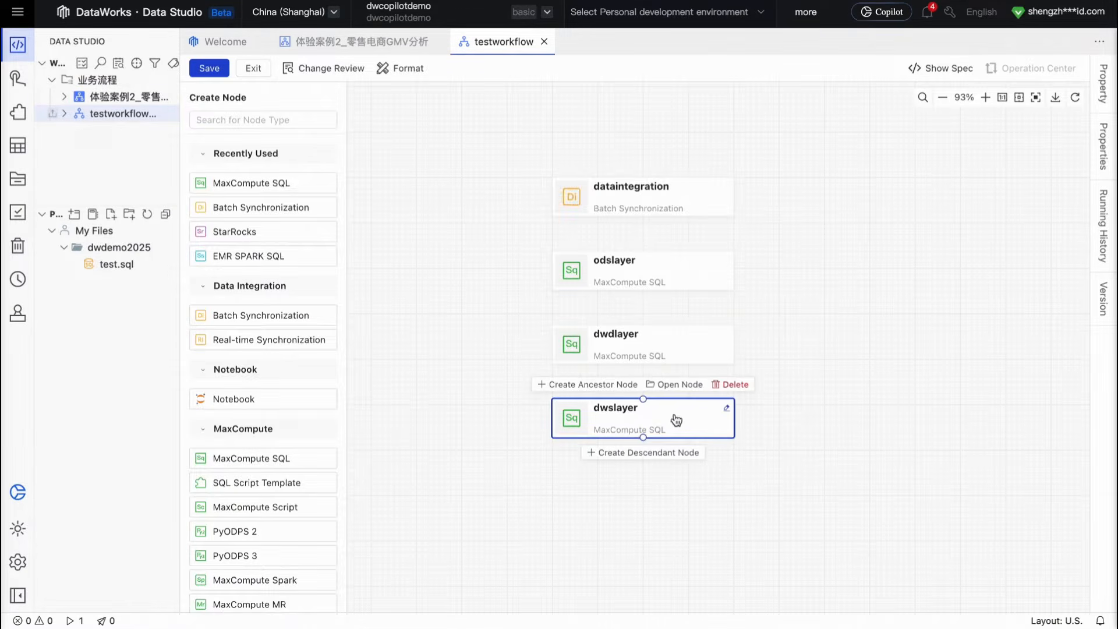
# - Connect the four nodes in sequence: dataintegration to odslayer, odslayer to dwdlayer, and dwdlayer to dwslayer
pyautogui.moveTo(645, 207)
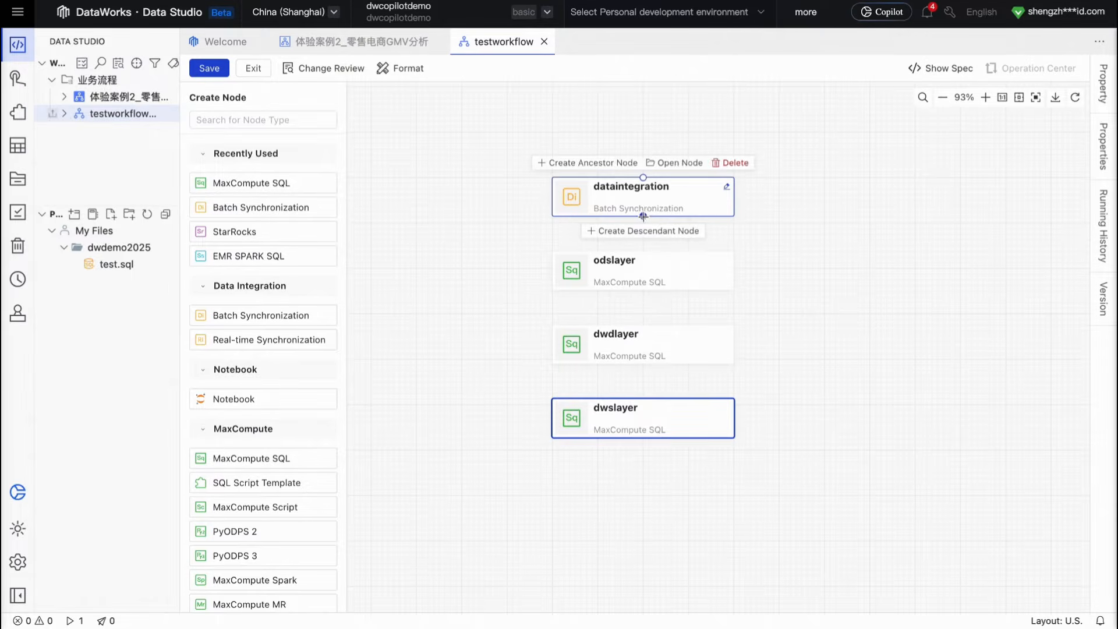
pyautogui.moveTo(643, 216); pyautogui.dragTo(643, 324)
pyautogui.moveTo(643, 363); pyautogui.dragTo(644, 398)
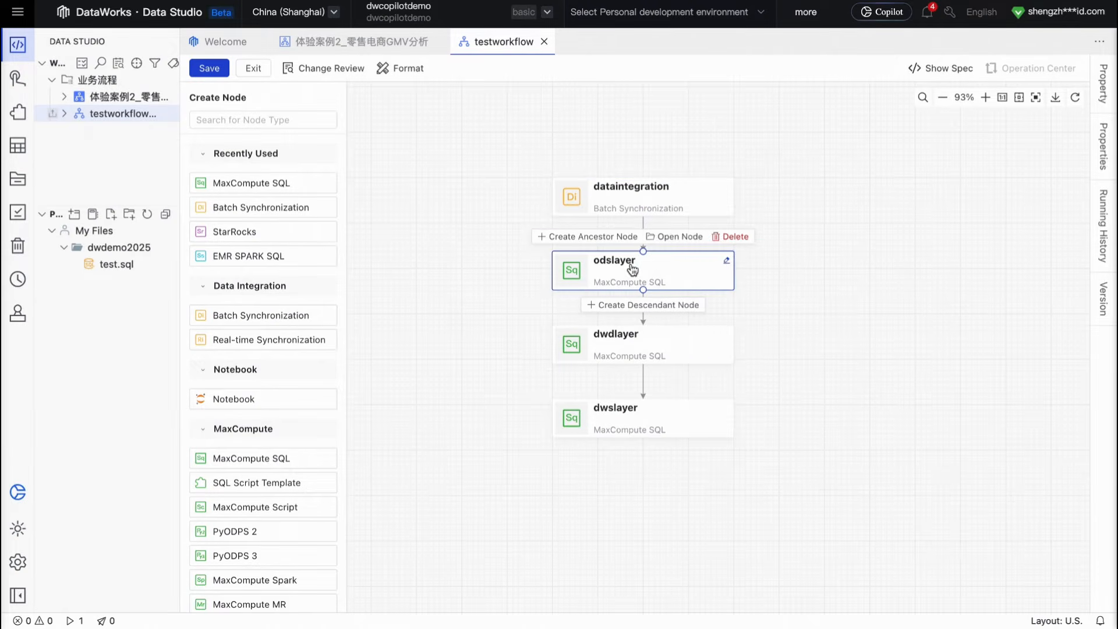
pyautogui.moveTo(659, 273)
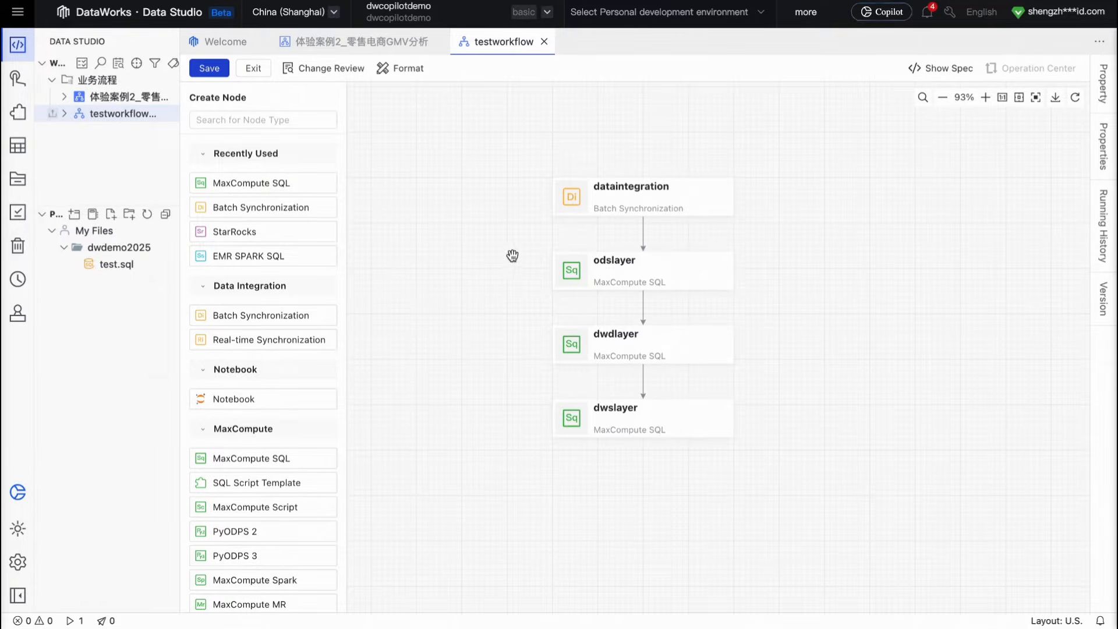
pyautogui.scroll(-1, 501, 298)
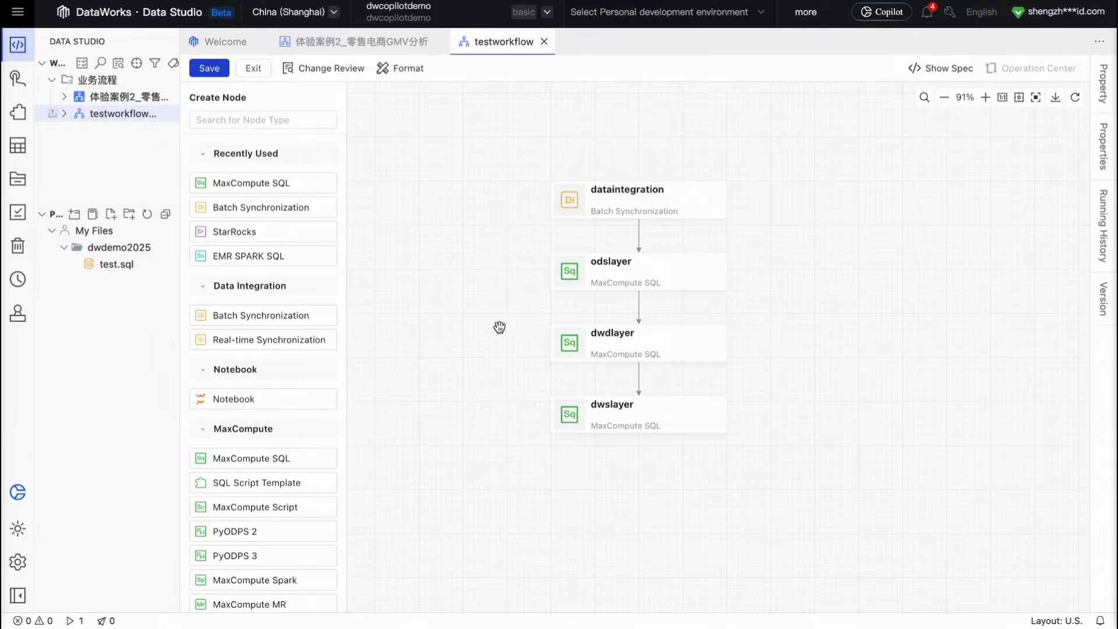
pyautogui.moveTo(499, 327); pyautogui.dragTo(497, 270)
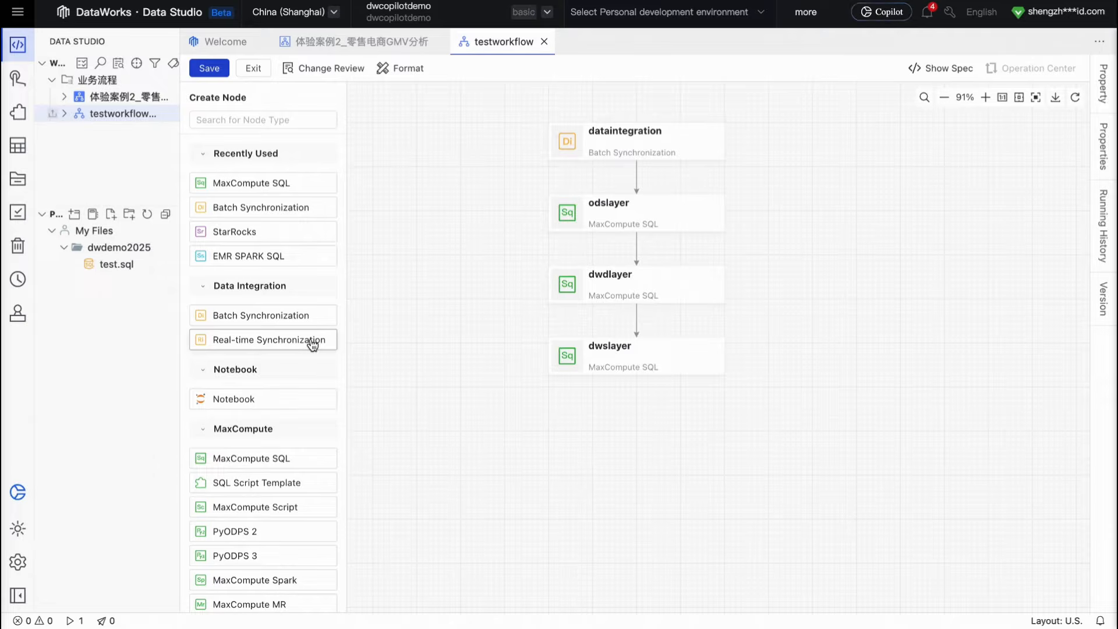
pyautogui.scroll(-2, 314, 345)
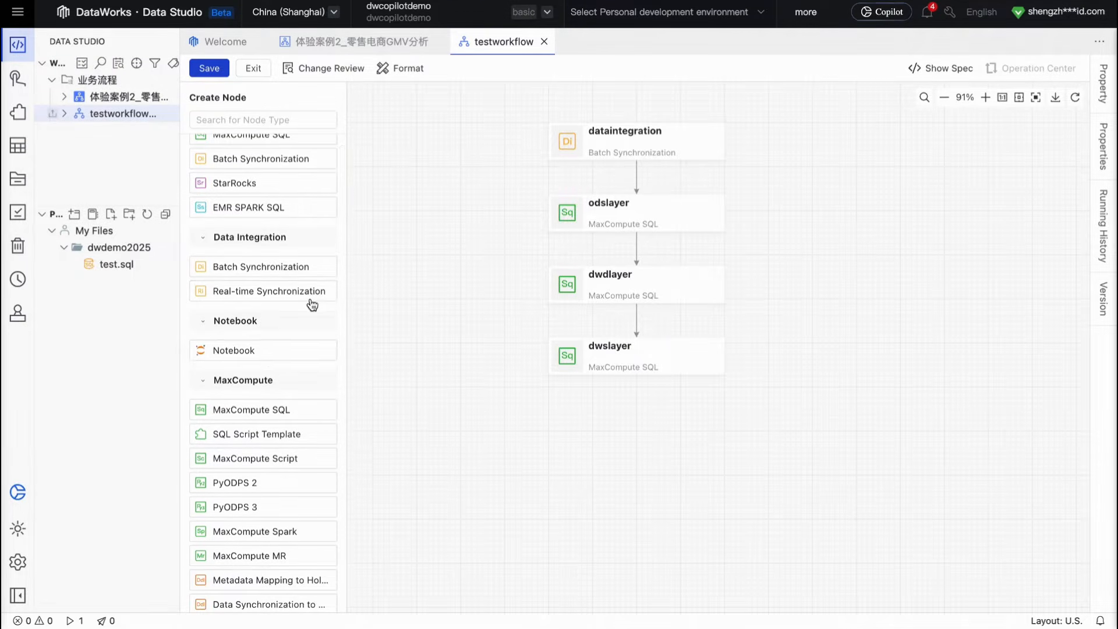
pyautogui.scroll(1, 309, 304)
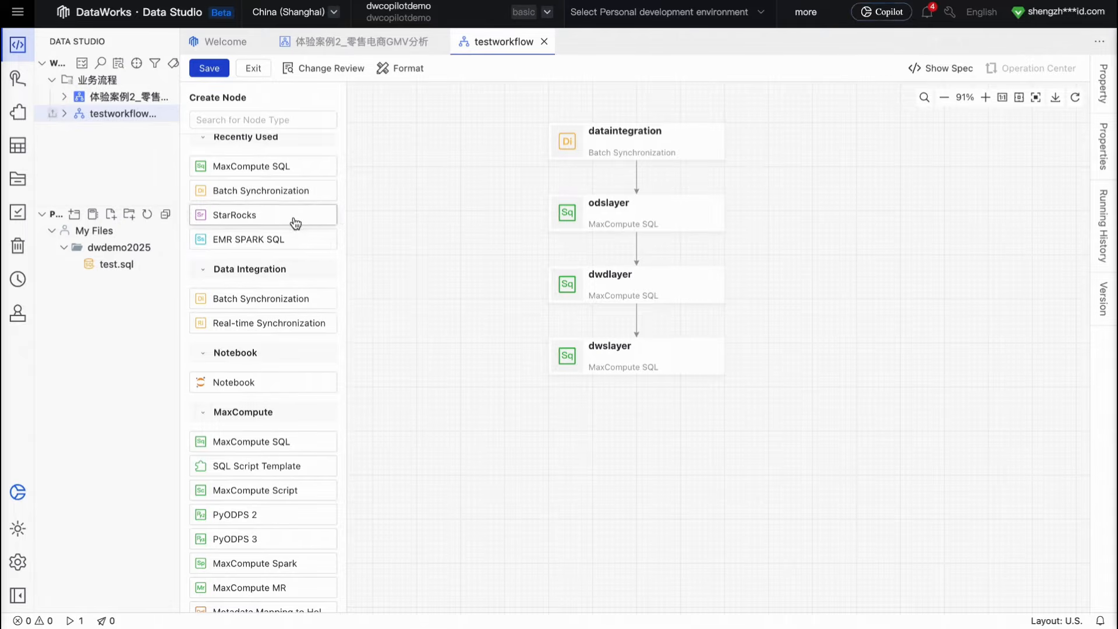
# - Look through the available node types for the workflow, from Data Integration and MaxCompute to Database, Logical Node and General
pyautogui.scroll(-4, 287, 247)
pyautogui.scroll(-1, 287, 247)
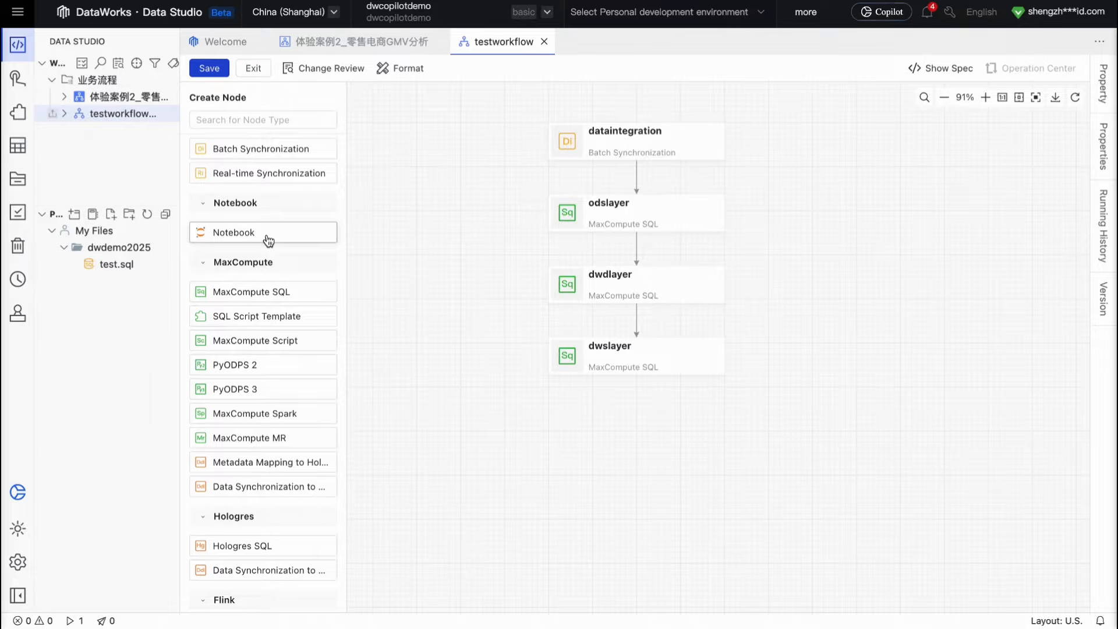
pyautogui.scroll(-2, 268, 240)
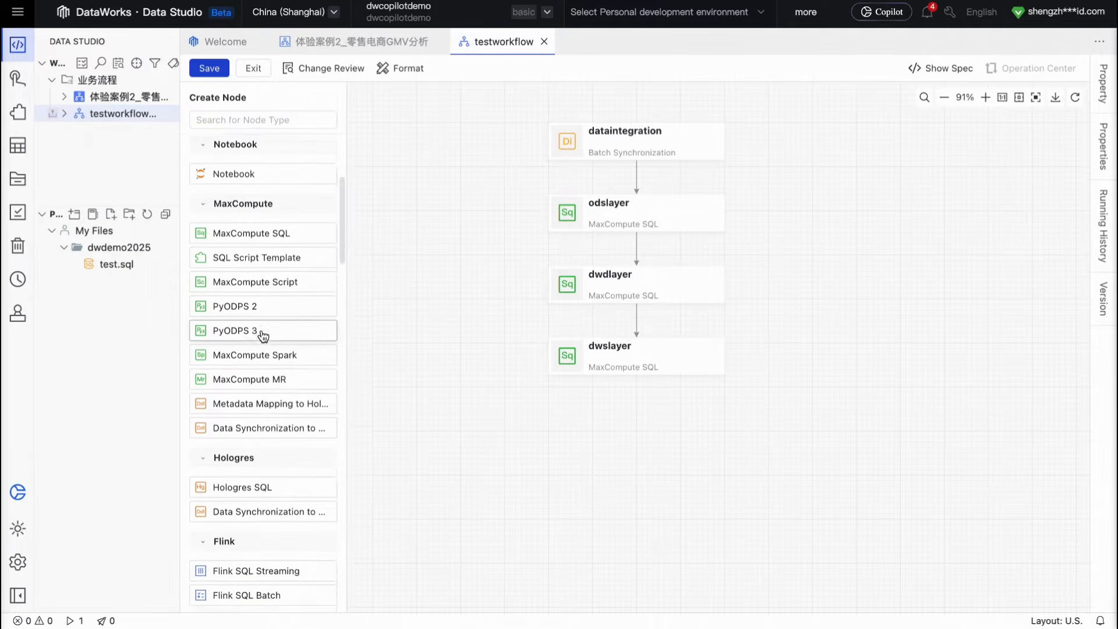
pyautogui.scroll(-1, 263, 338)
pyautogui.scroll(-2, 283, 364)
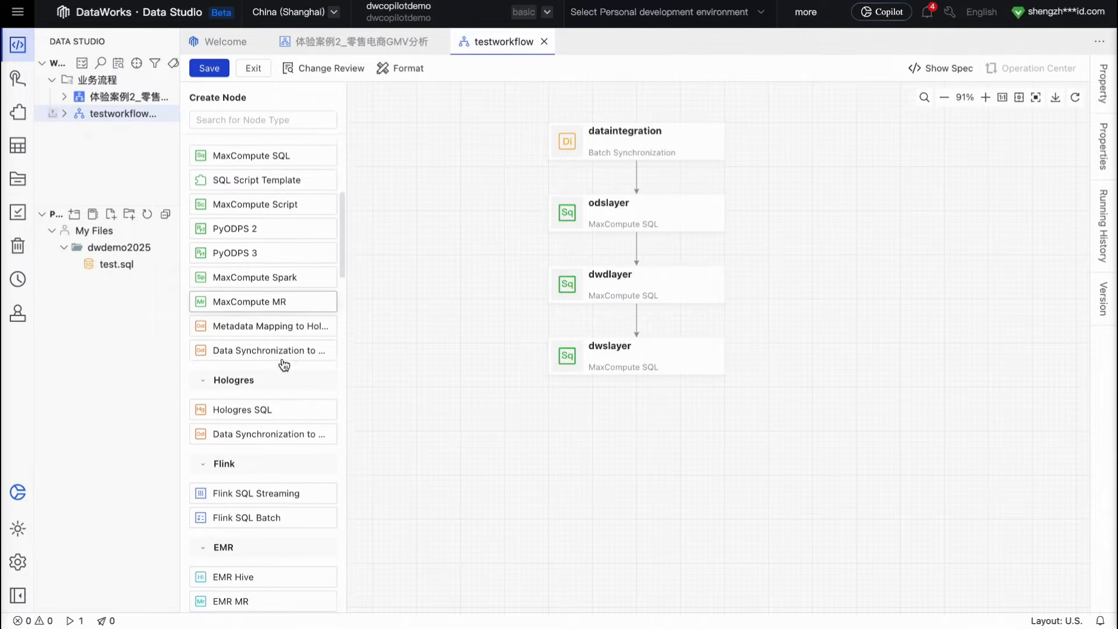
pyautogui.scroll(-20, 283, 415)
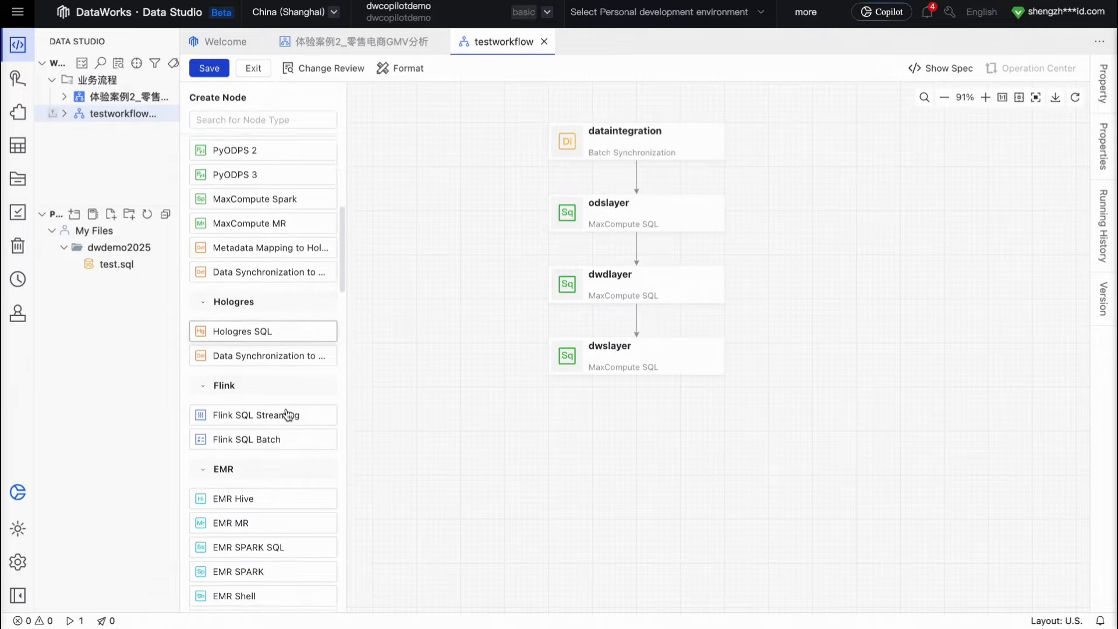
pyautogui.scroll(-11, 286, 410)
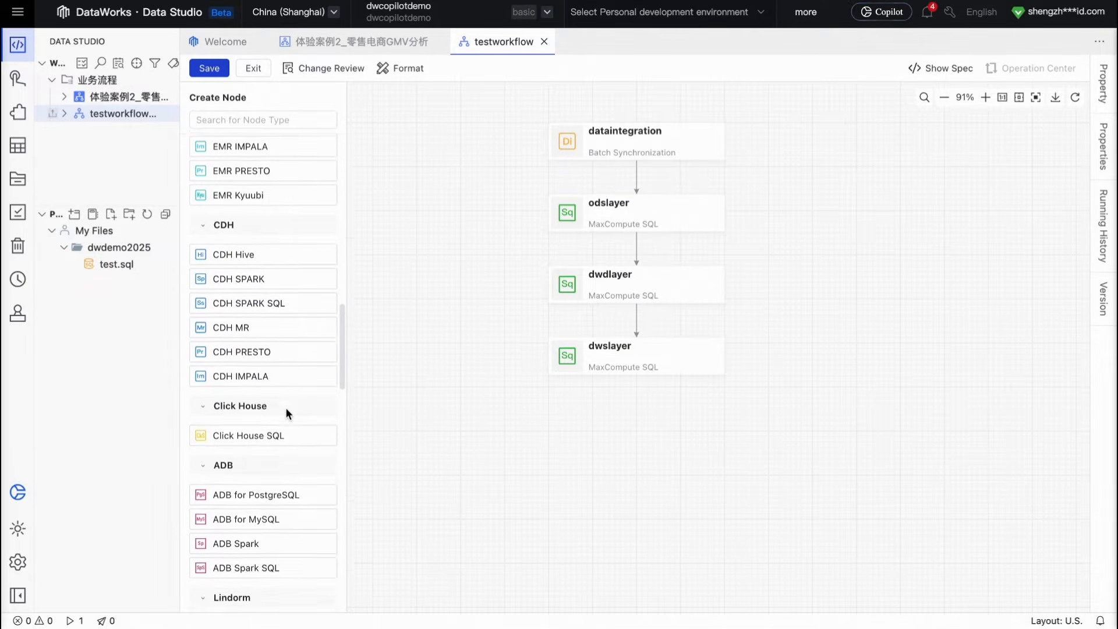
pyautogui.scroll(-6, 288, 415)
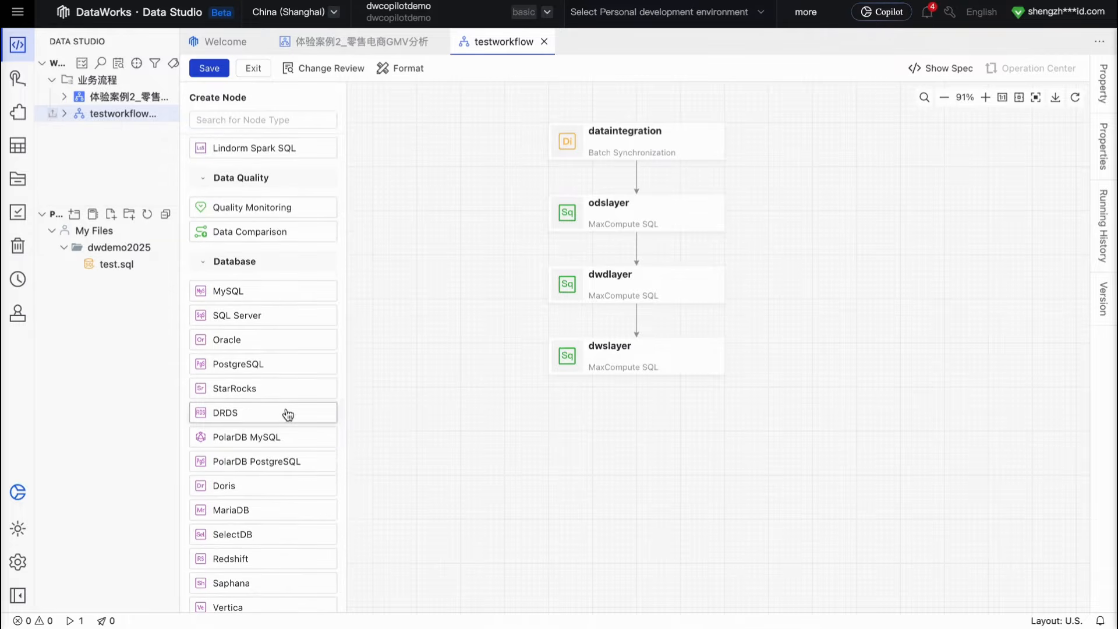
pyautogui.scroll(-4, 284, 414)
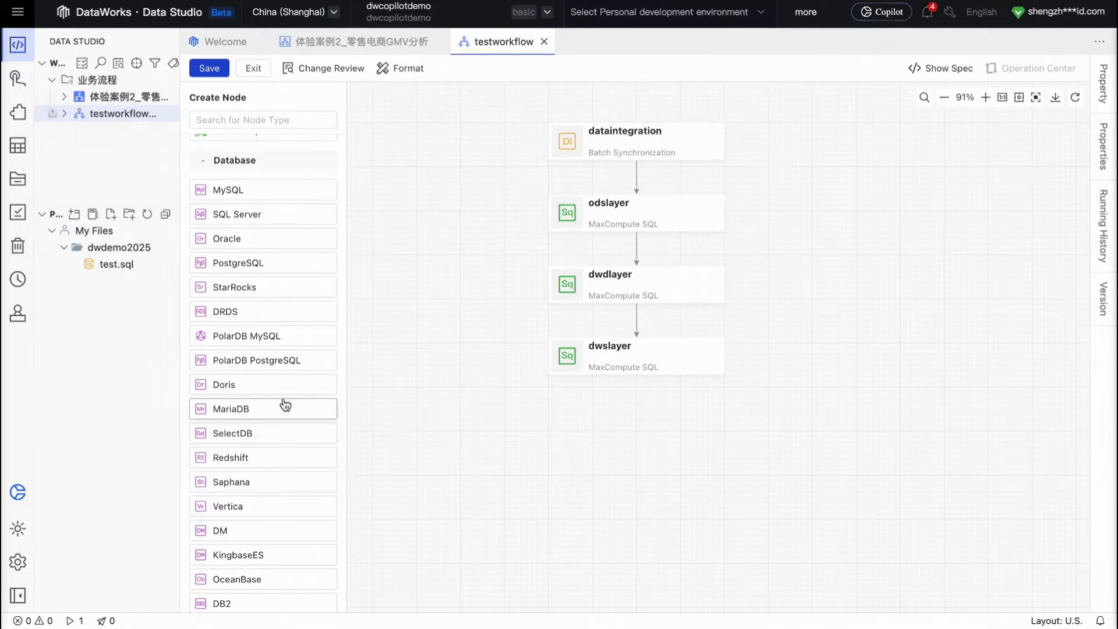
pyautogui.scroll(4, 282, 404)
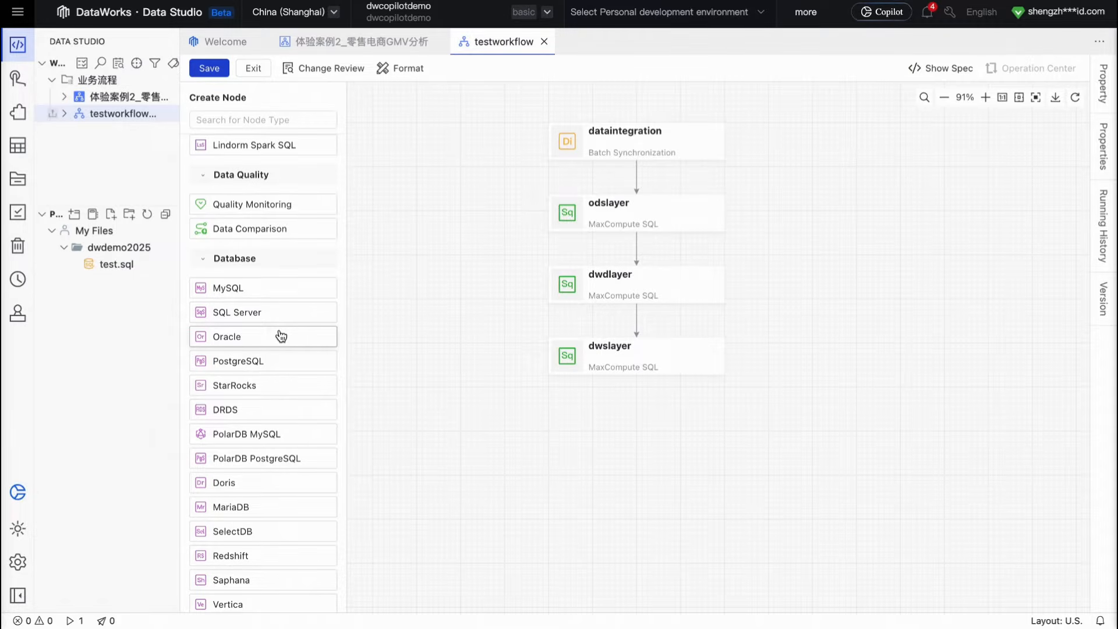
pyautogui.scroll(-2, 280, 335)
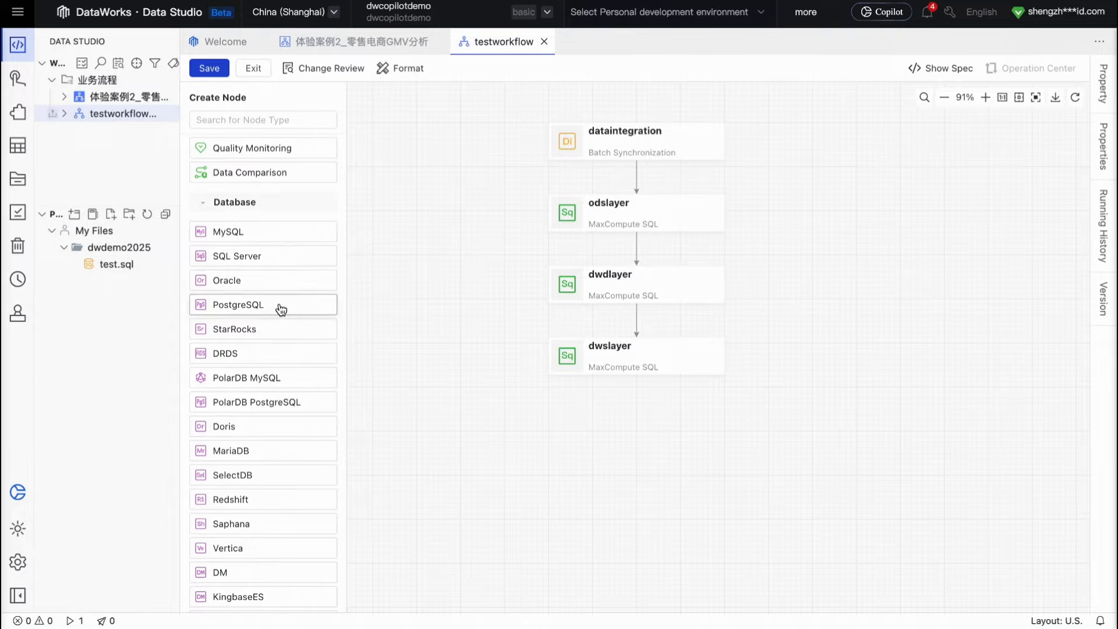
pyautogui.scroll(-1, 280, 309)
pyautogui.scroll(-15, 281, 309)
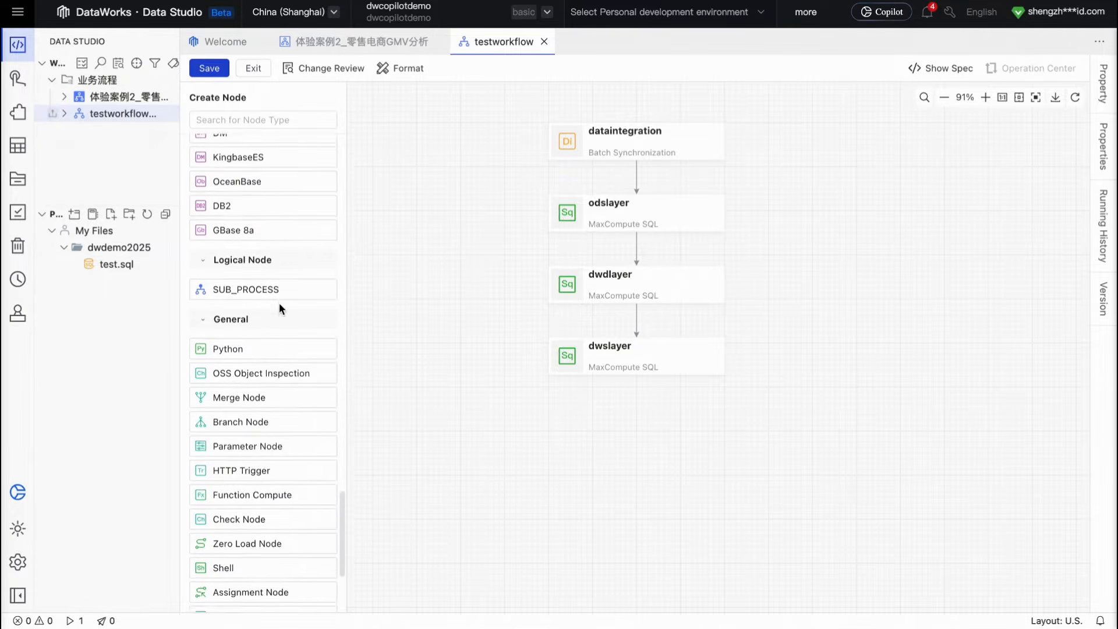
pyautogui.scroll(-2, 281, 309)
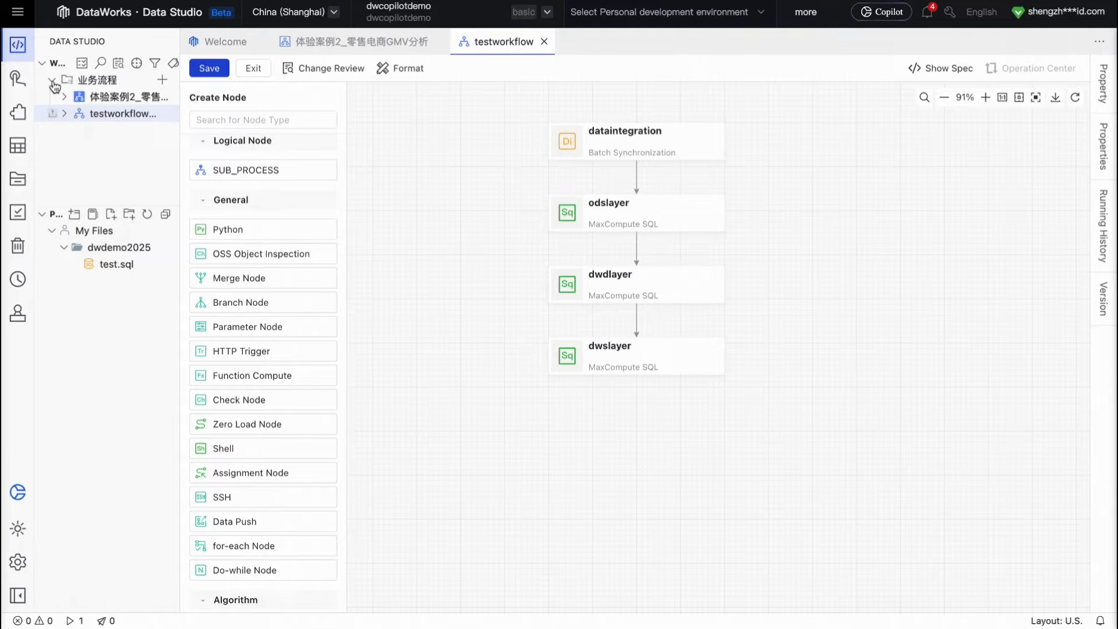
# - Switch to the 体验案例2_零售电商GMV分析 workflow and examine its node dependencies across the data layers
pyautogui.click(340, 44)
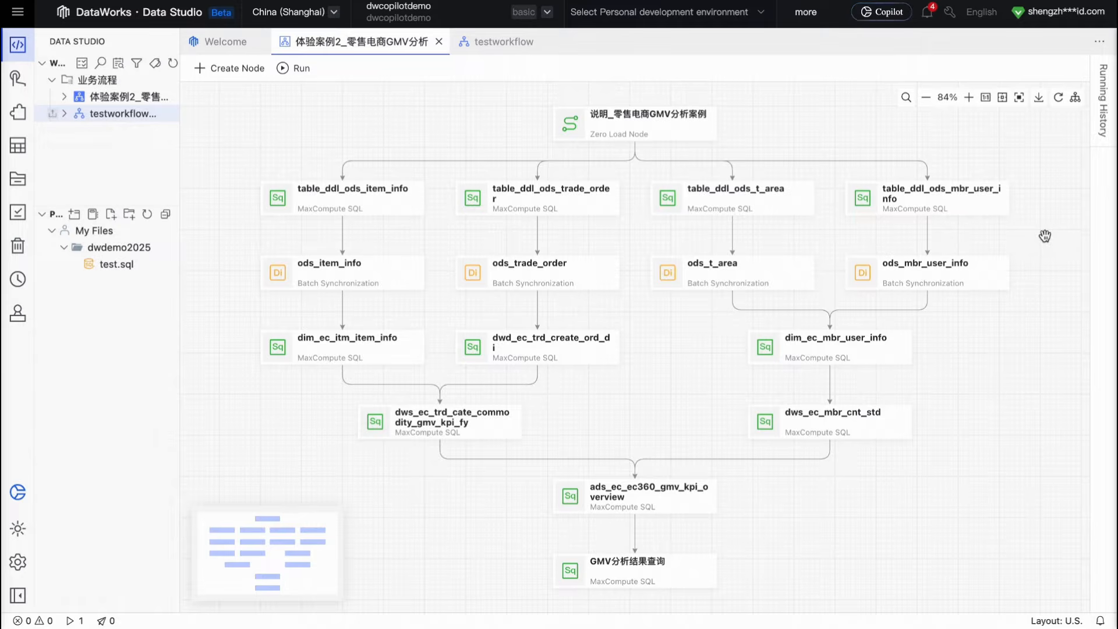
pyautogui.moveTo(658, 357); pyautogui.dragTo(647, 362)
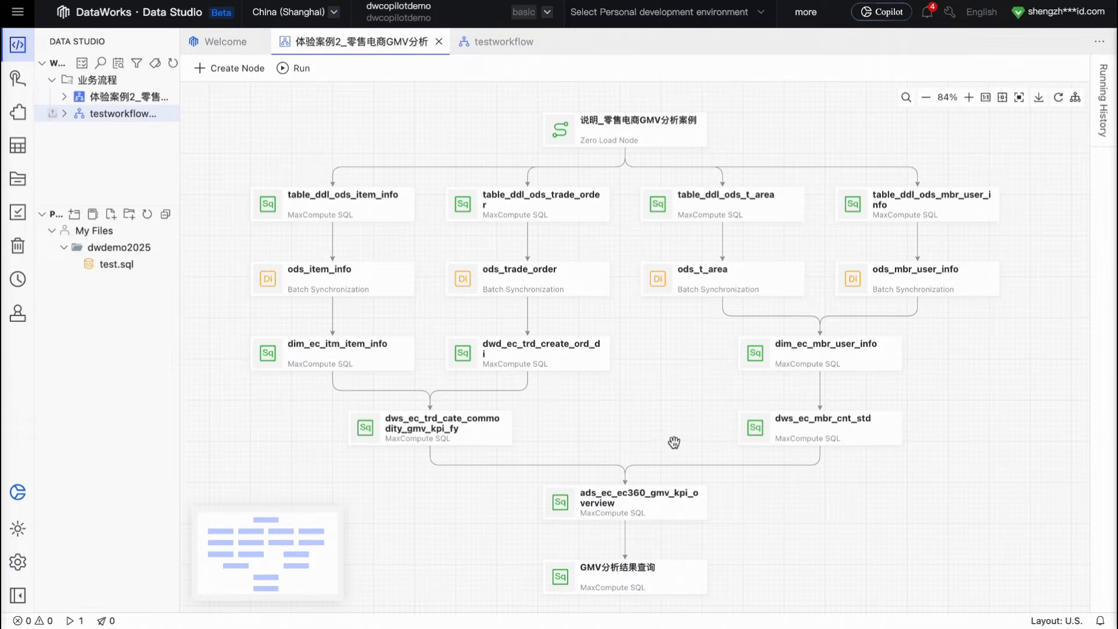
pyautogui.moveTo(516, 438)
pyautogui.moveTo(839, 441)
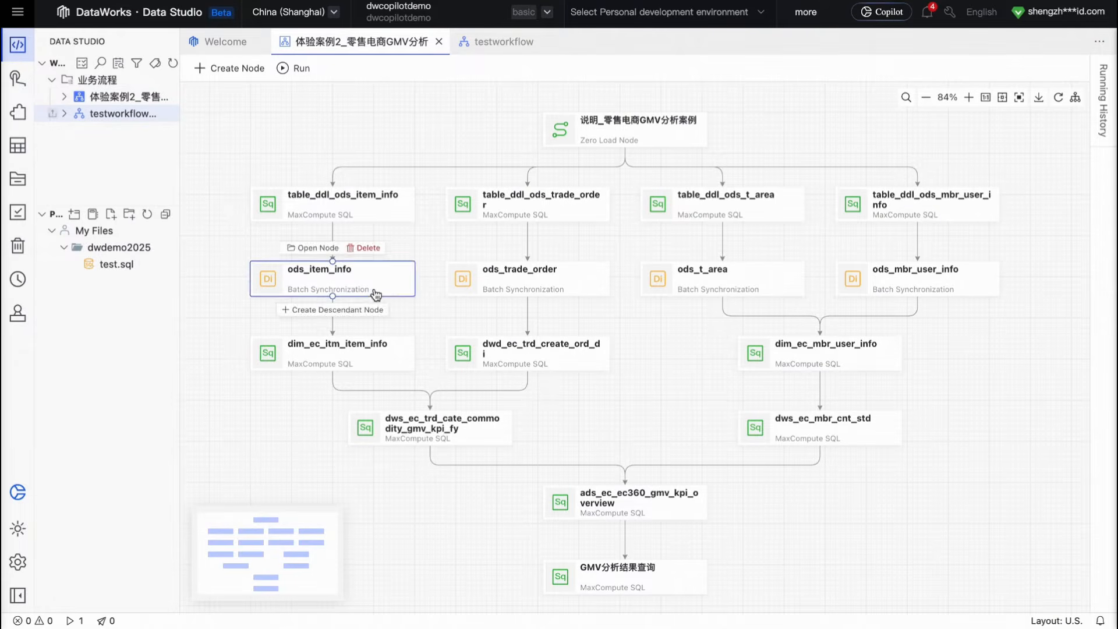
# - Open the ods_item_info batch synchronization node and review its source and destination settings
pyautogui.click(314, 250)
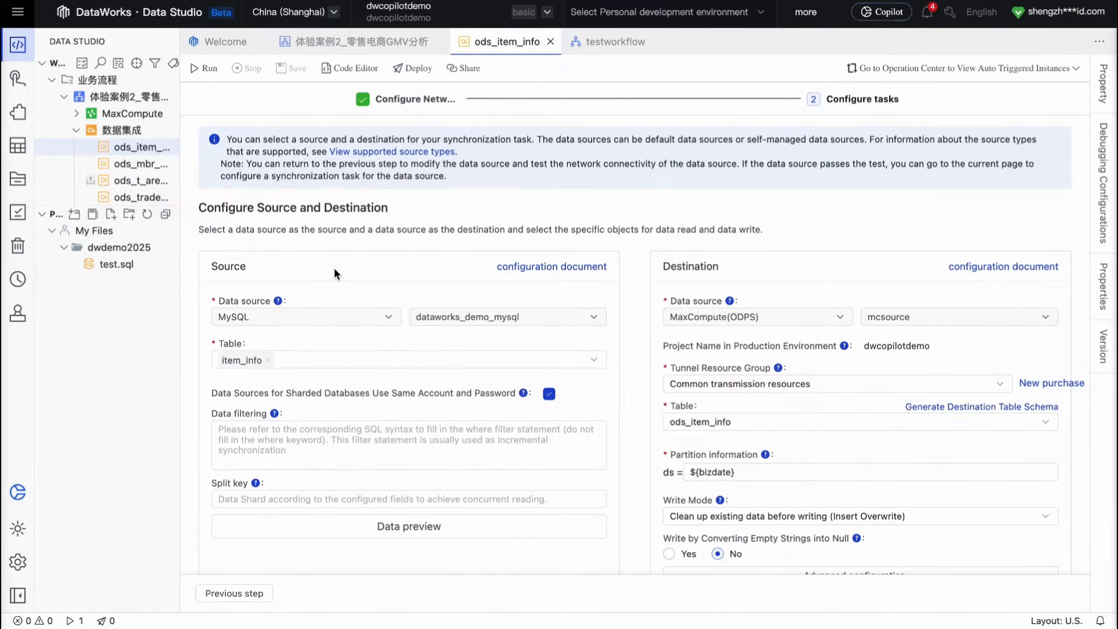
pyautogui.scroll(-1, 333, 268)
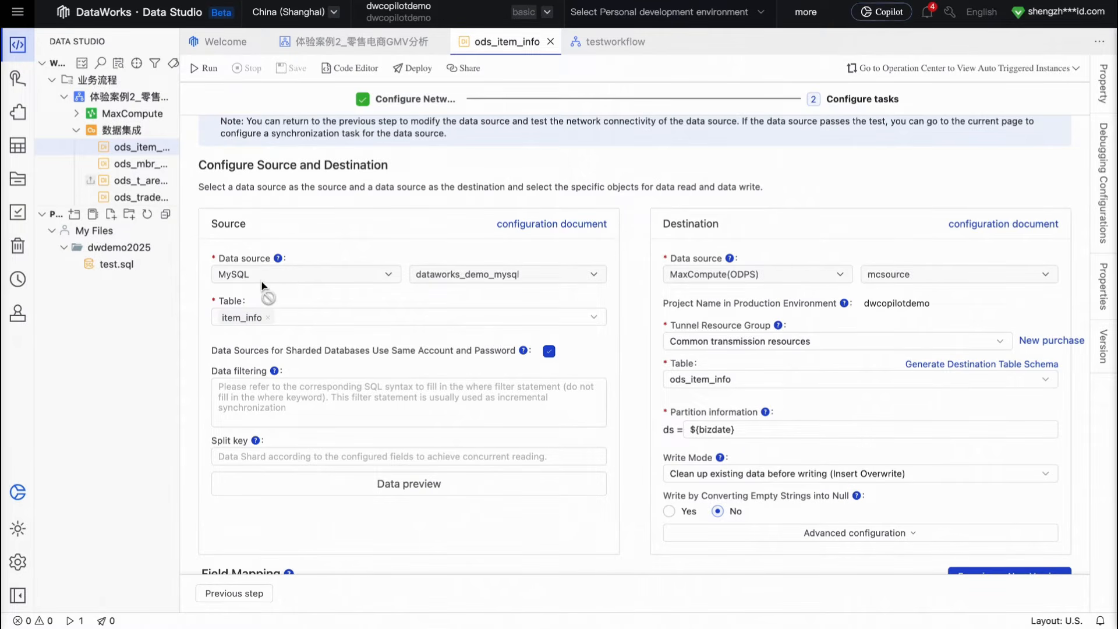
pyautogui.scroll(-2, 414, 308)
pyautogui.scroll(2, 701, 302)
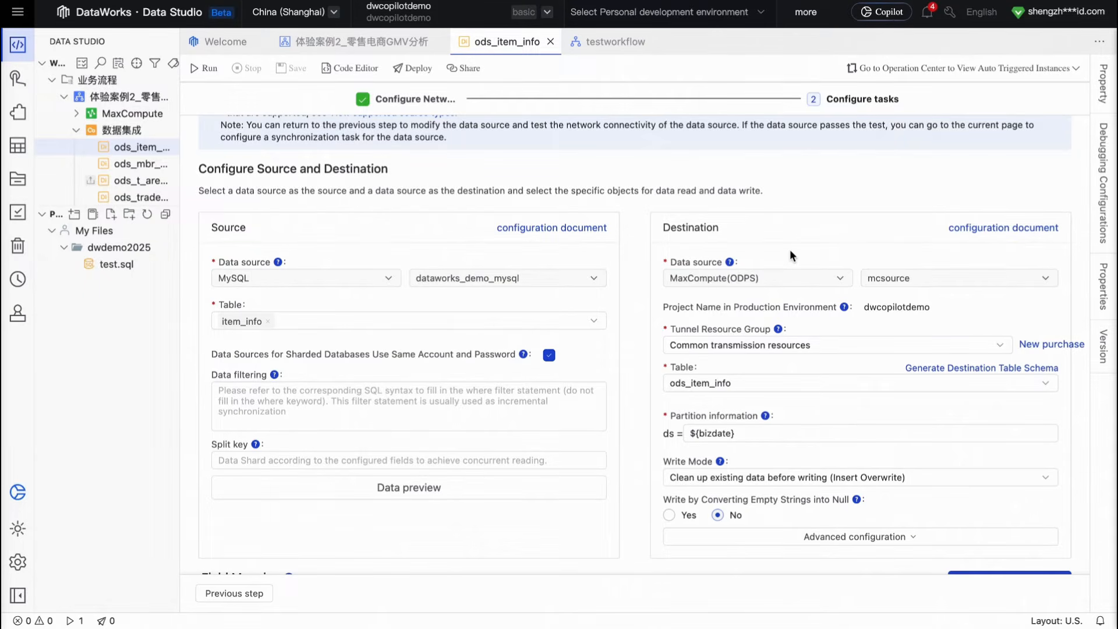
pyautogui.scroll(-5, 790, 249)
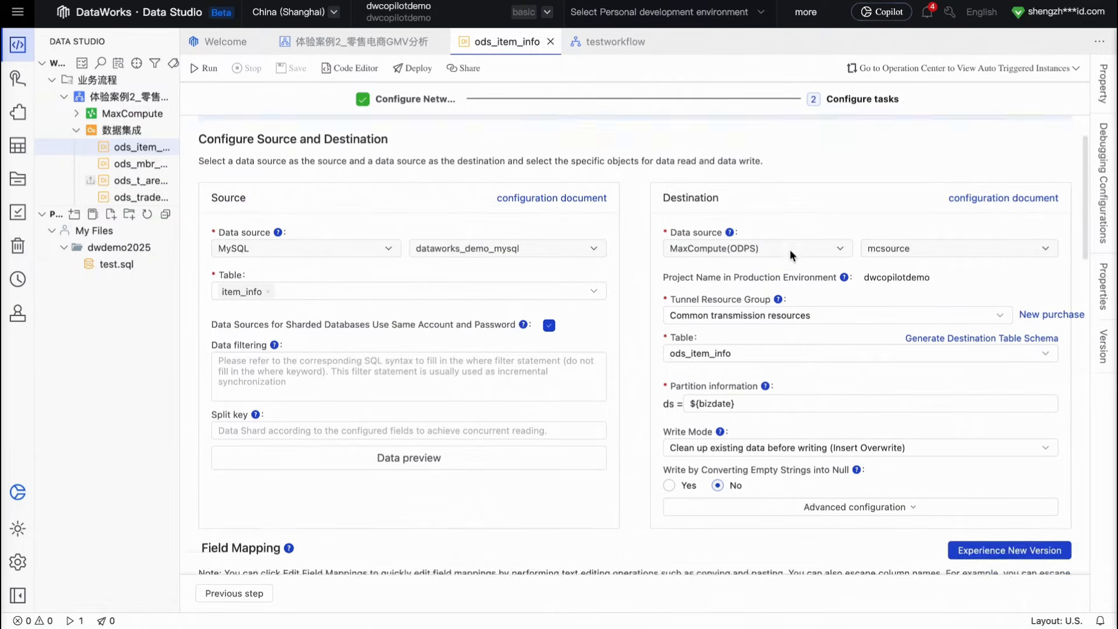
pyautogui.scroll(3, 490, 347)
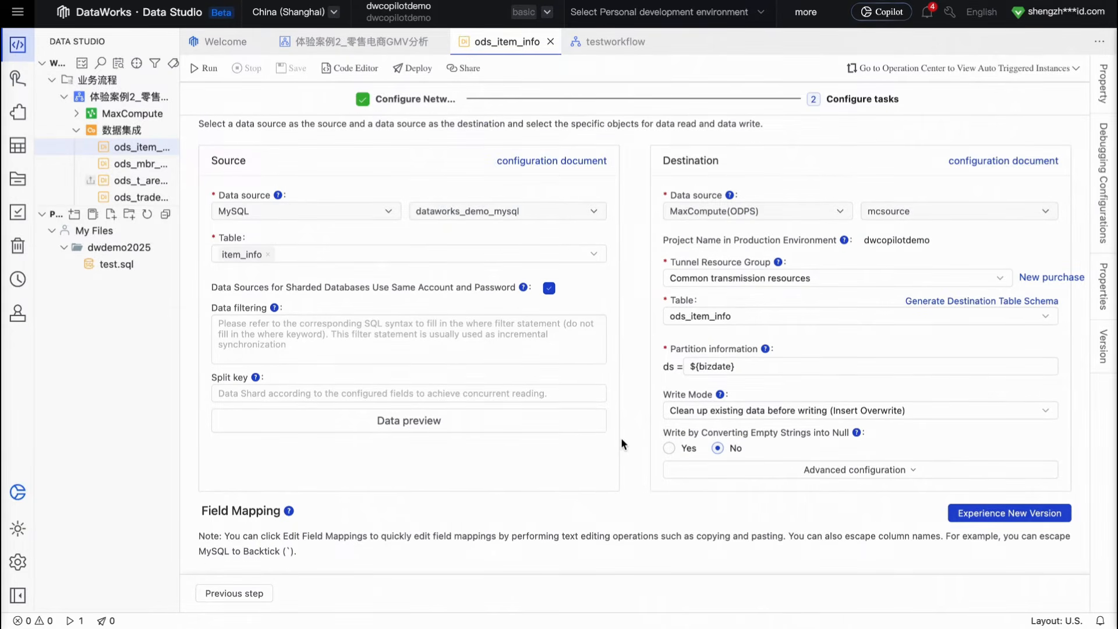
# - Preview the data of the MySQL source table item_info and close the preview
pyautogui.scroll(-2, 621, 443)
pyautogui.click(462, 338)
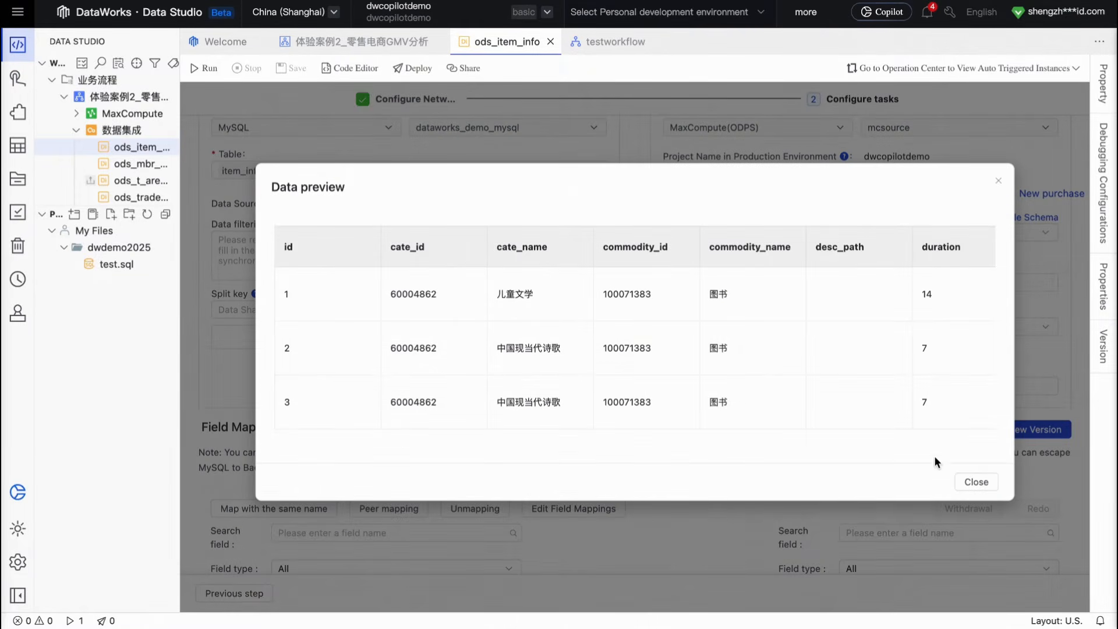
pyautogui.click(970, 482)
# - Review the field mapping between the source and destination tables and the channel control settings of ods_item_info
pyautogui.scroll(-4, 747, 431)
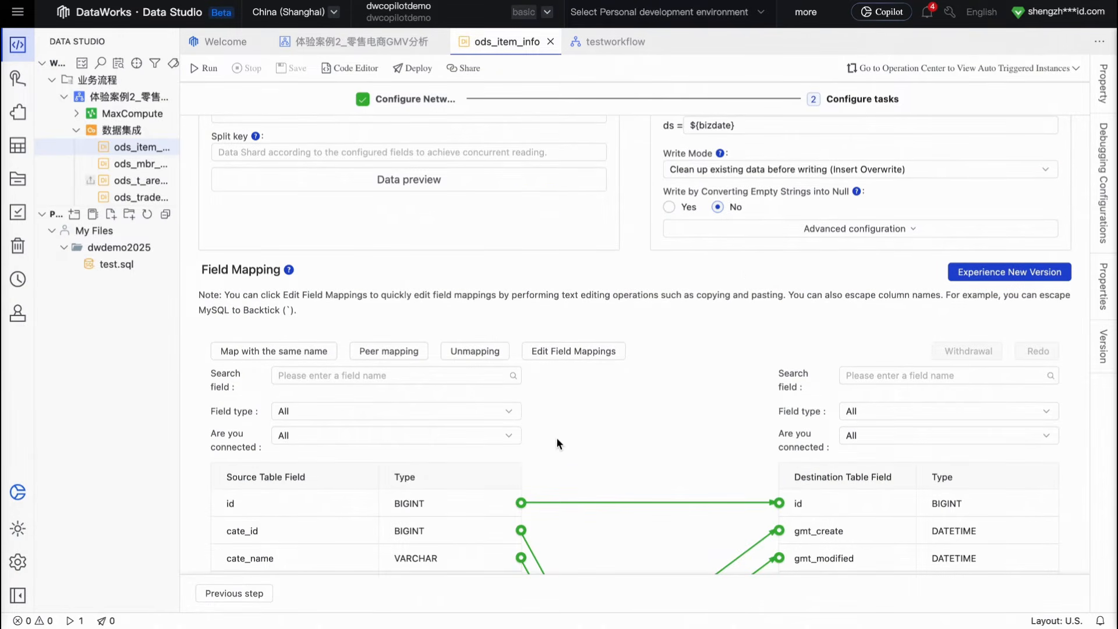
pyautogui.scroll(-2, 560, 442)
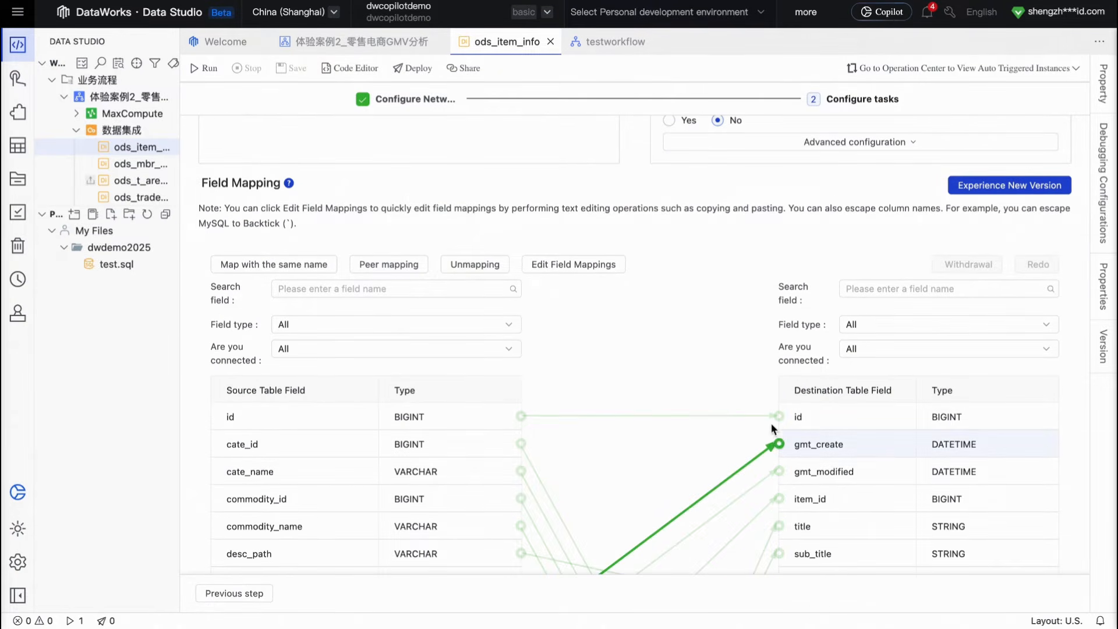
pyautogui.scroll(-13, 712, 438)
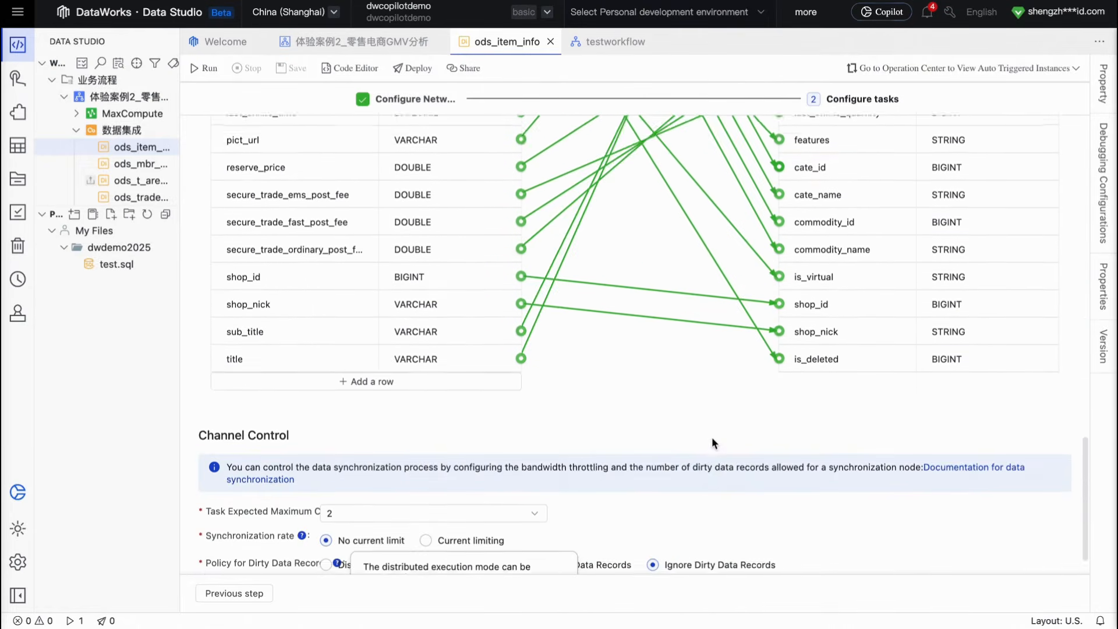
pyautogui.scroll(-2, 713, 443)
pyautogui.scroll(20, 705, 367)
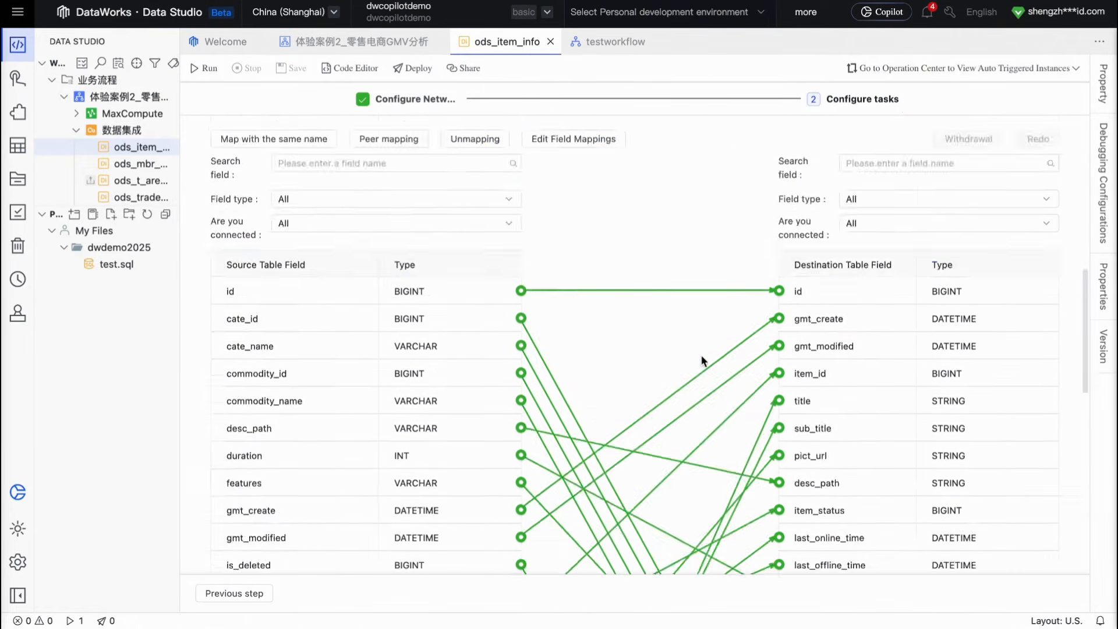
# - Return to the 体验案例2_零售电商GMV分析 workflow, open its dim_ec_itm_item_info node and widen the code editor
pyautogui.click(317, 42)
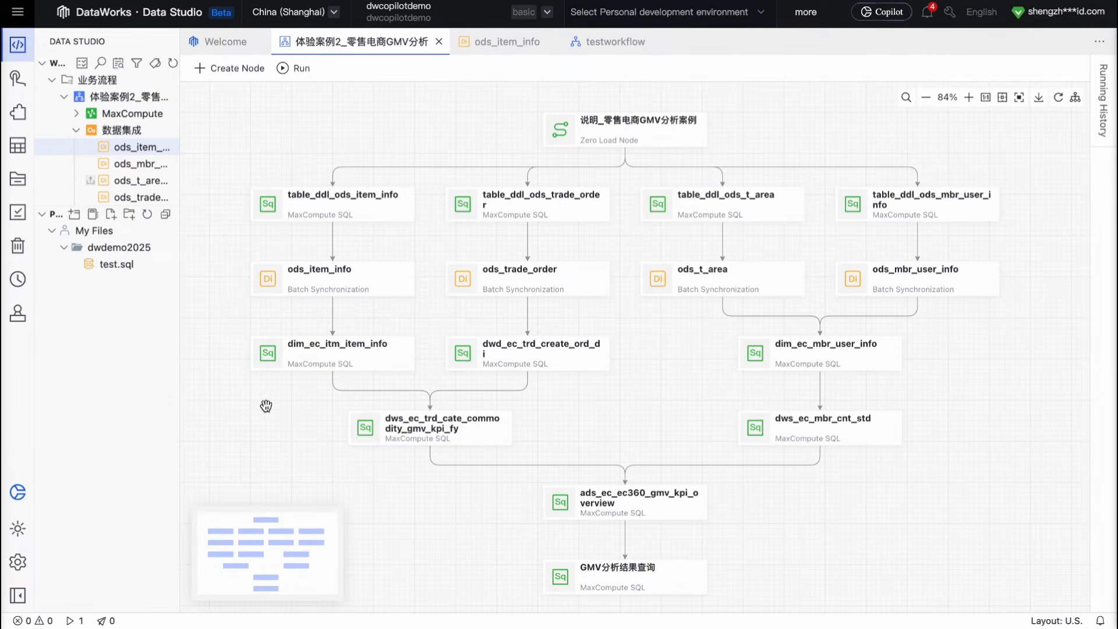
pyautogui.moveTo(309, 371)
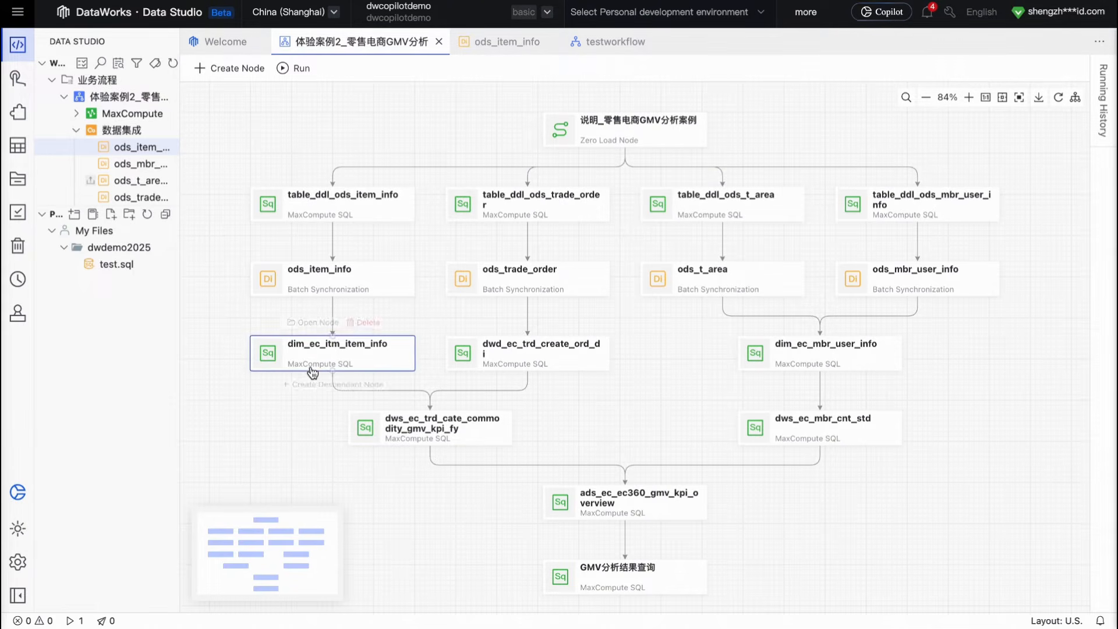
pyautogui.click(309, 323)
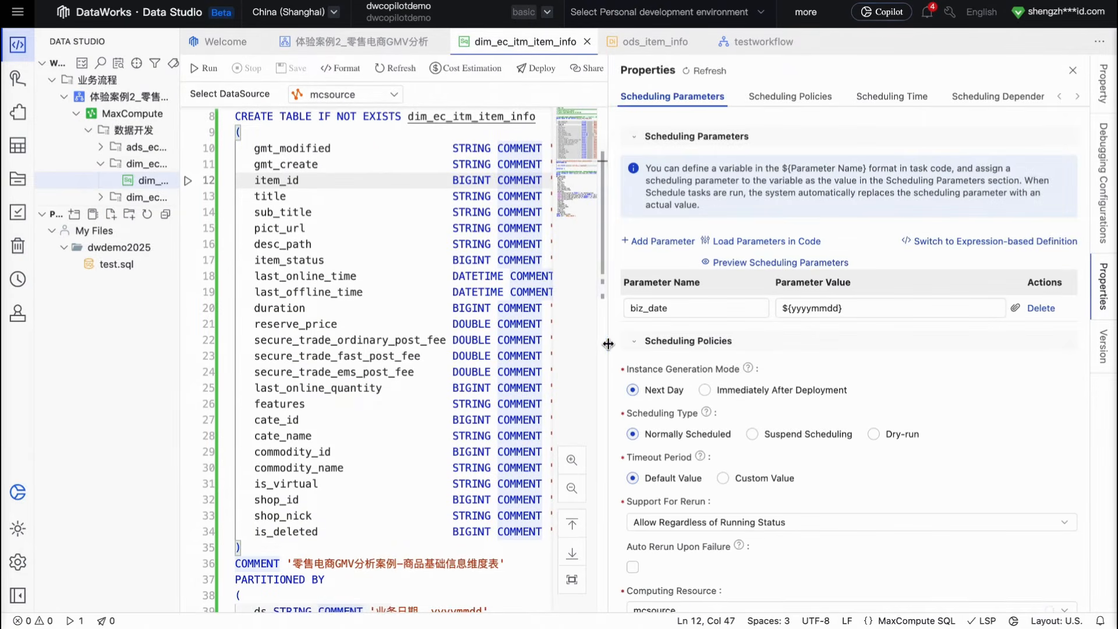
pyautogui.moveTo(610, 341); pyautogui.dragTo(756, 338)
pyautogui.scroll(3, 463, 414)
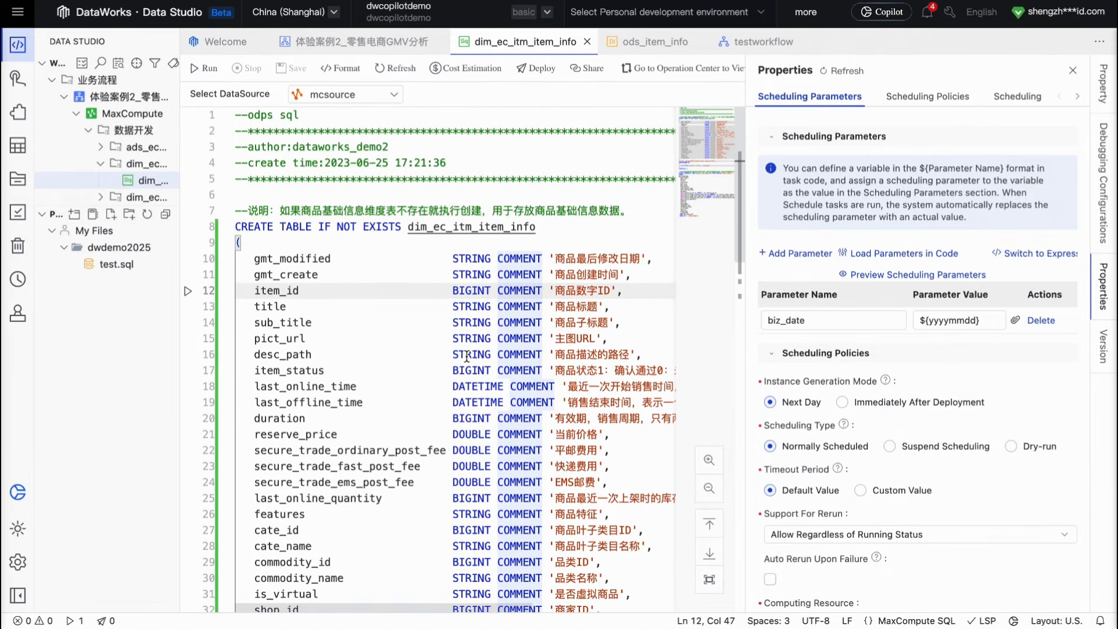
# - Read through the table creation and INSERT OVERWRITE statements in the dim_ec_itm_item_info SQL script
pyautogui.scroll(-10, 463, 415)
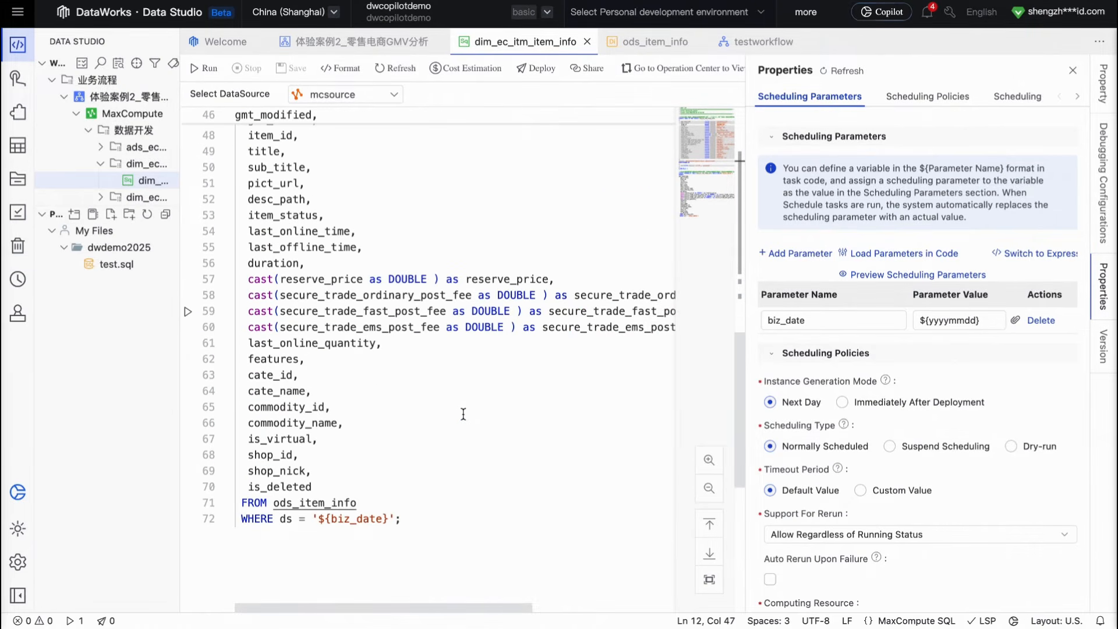
pyautogui.scroll(6, 463, 415)
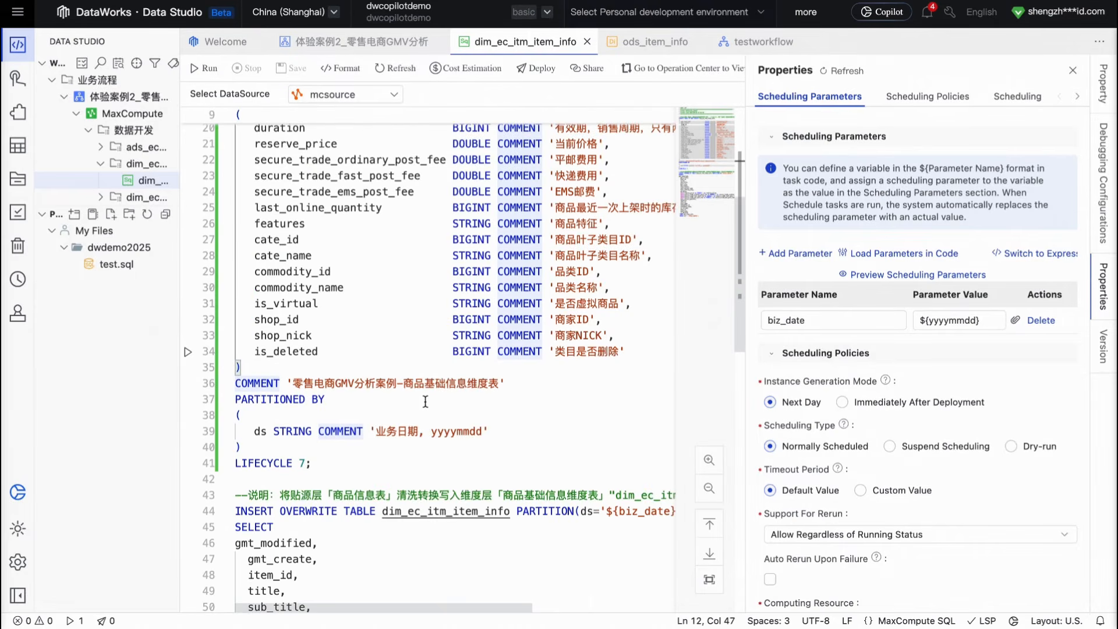
pyautogui.scroll(3, 425, 401)
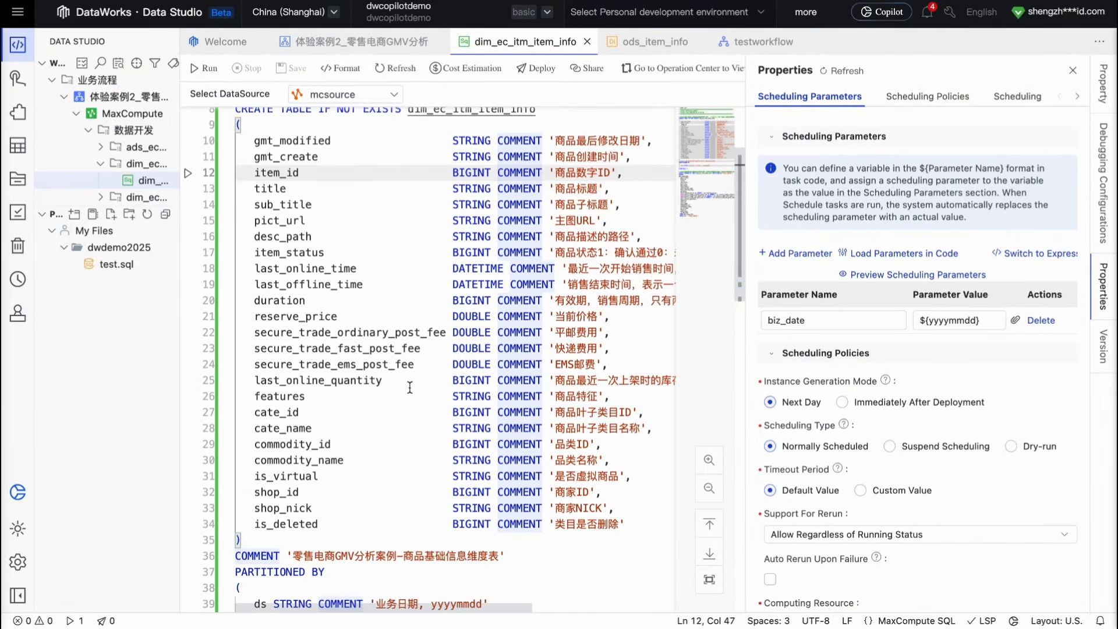
pyautogui.scroll(-5, 410, 388)
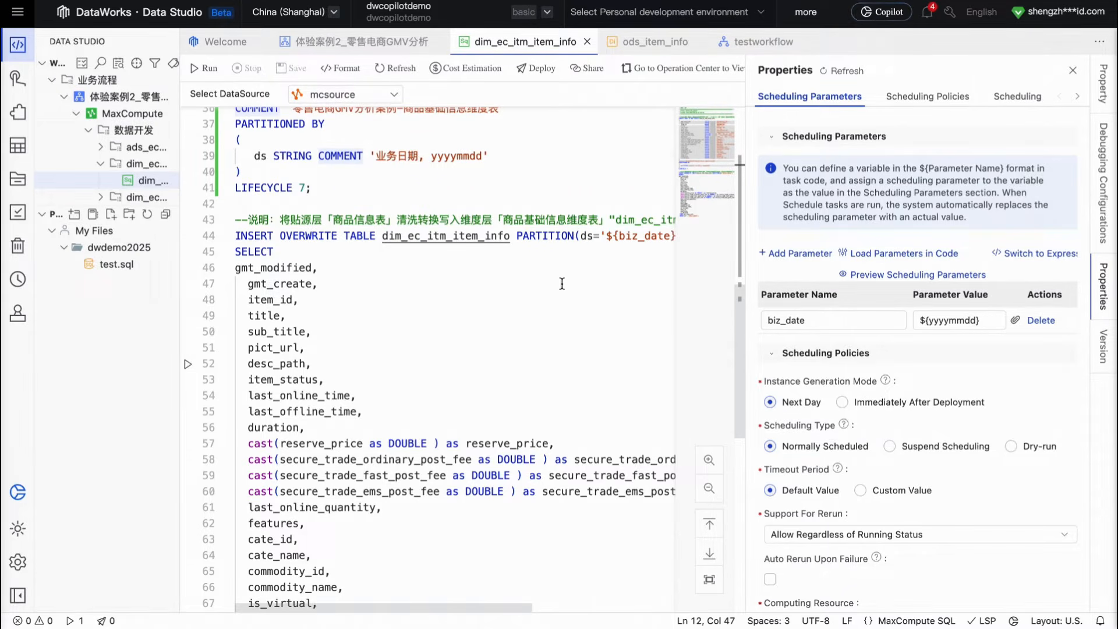
# - Show the debugging configurations of dim_ec_itm_item_info and review its computing resource, resource group and script parameters
pyautogui.click(1103, 176)
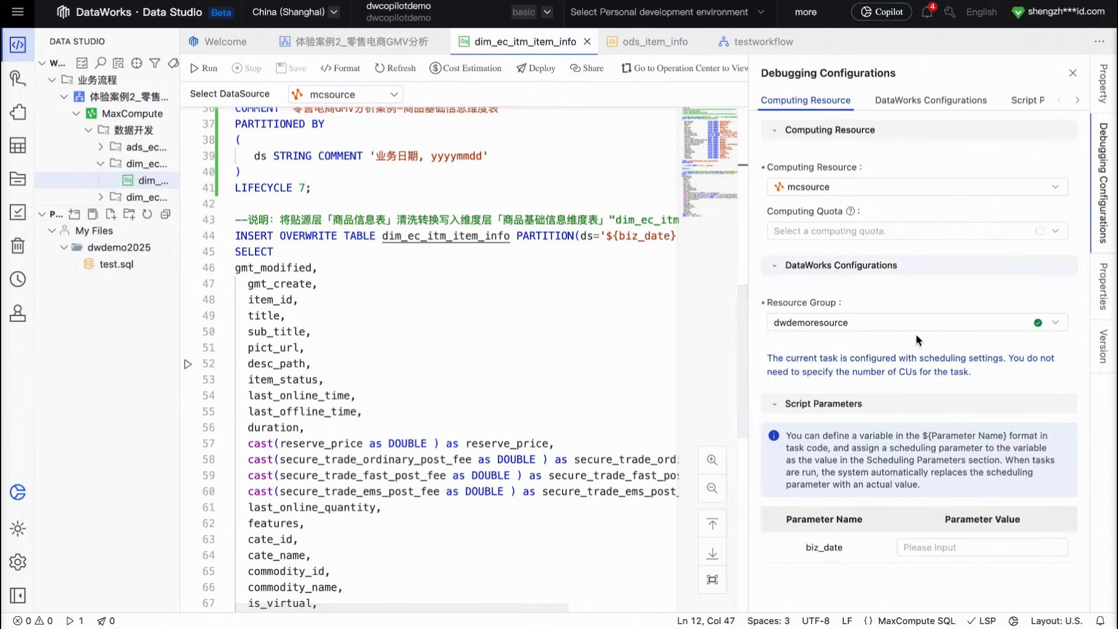
pyautogui.scroll(-2, 917, 337)
pyautogui.scroll(2, 921, 297)
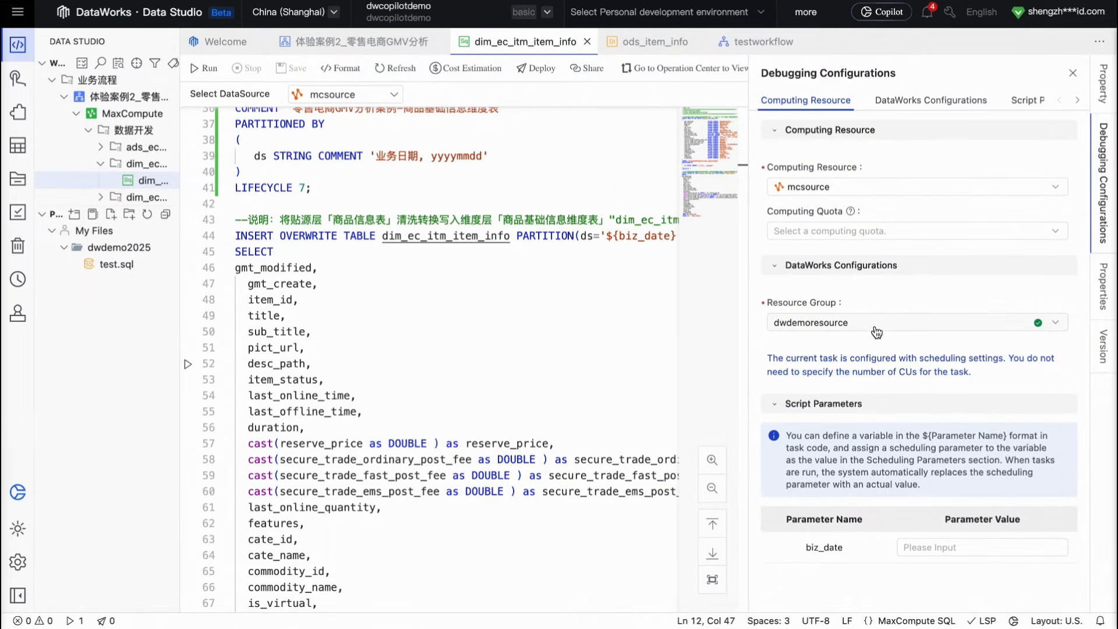
pyautogui.scroll(1, 560, 313)
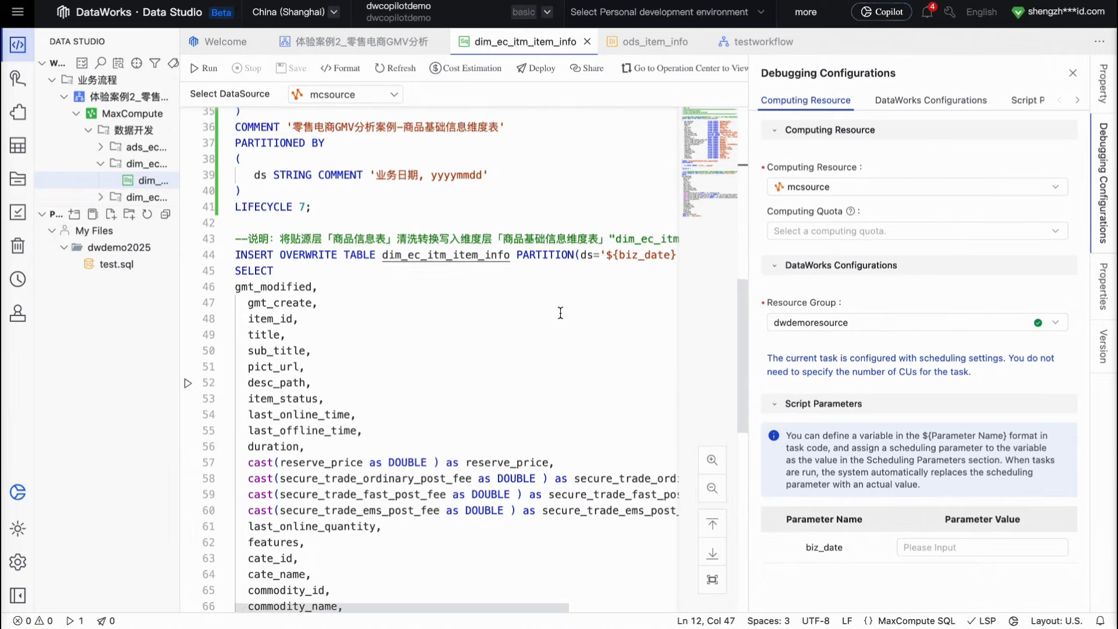
# - Review how the ${biz_date} variable is used in the SQL script and check the value options for biz_date in the debugging script parameters
pyautogui.scroll(10, 561, 312)
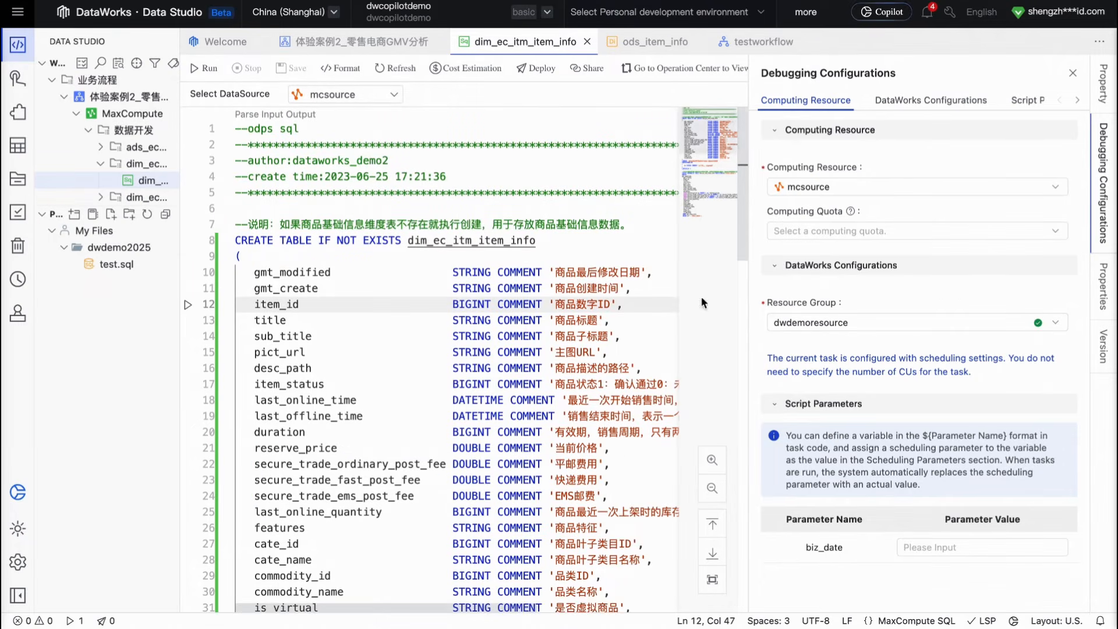
pyautogui.scroll(-2, 900, 364)
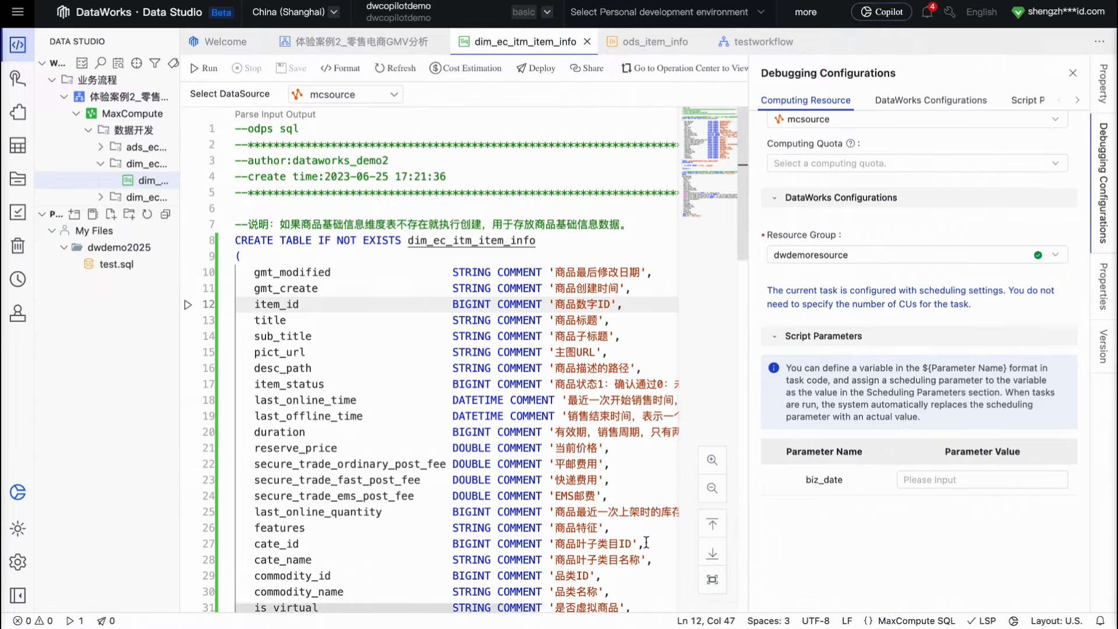
pyautogui.scroll(-11, 610, 452)
pyautogui.scroll(-2, 609, 452)
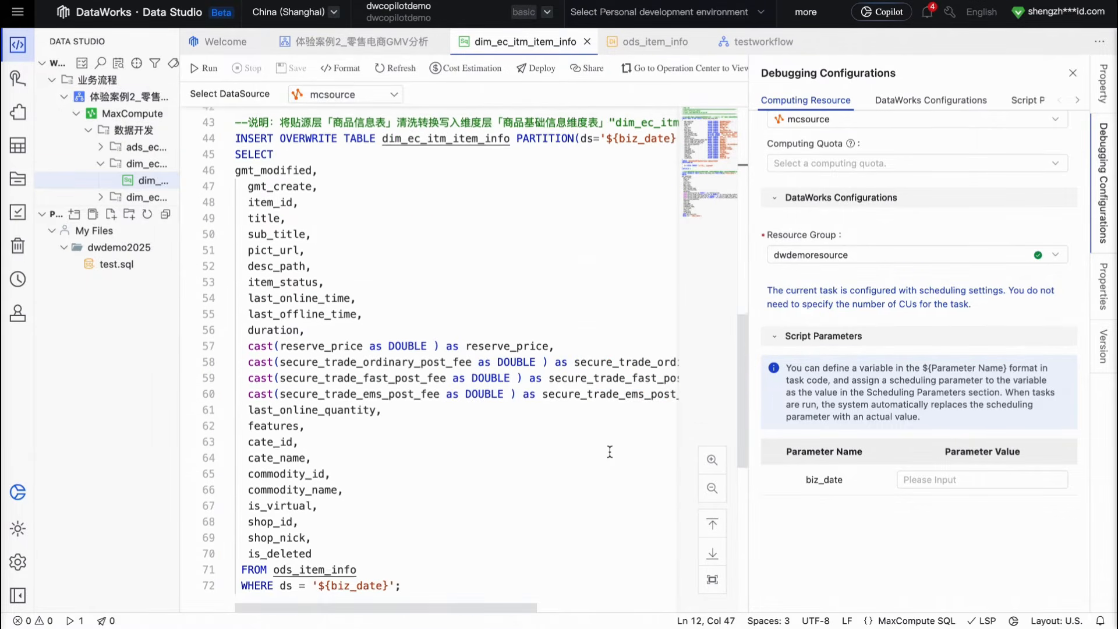
pyautogui.scroll(5, 608, 452)
pyautogui.scroll(-6, 480, 297)
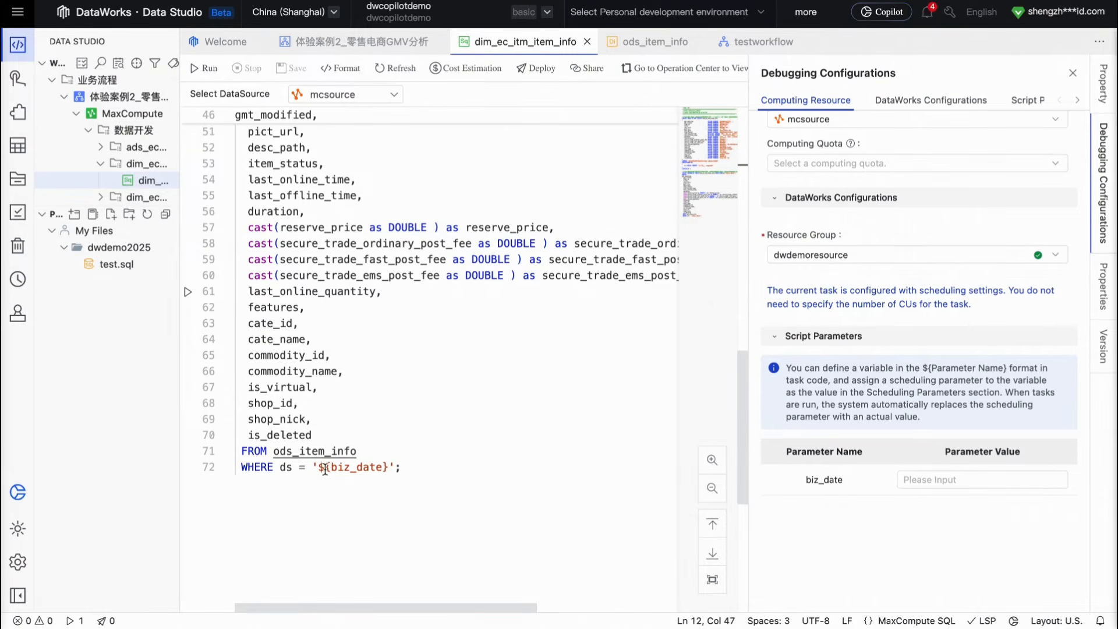
pyautogui.moveTo(319, 467); pyautogui.dragTo(390, 466)
pyautogui.click(472, 452)
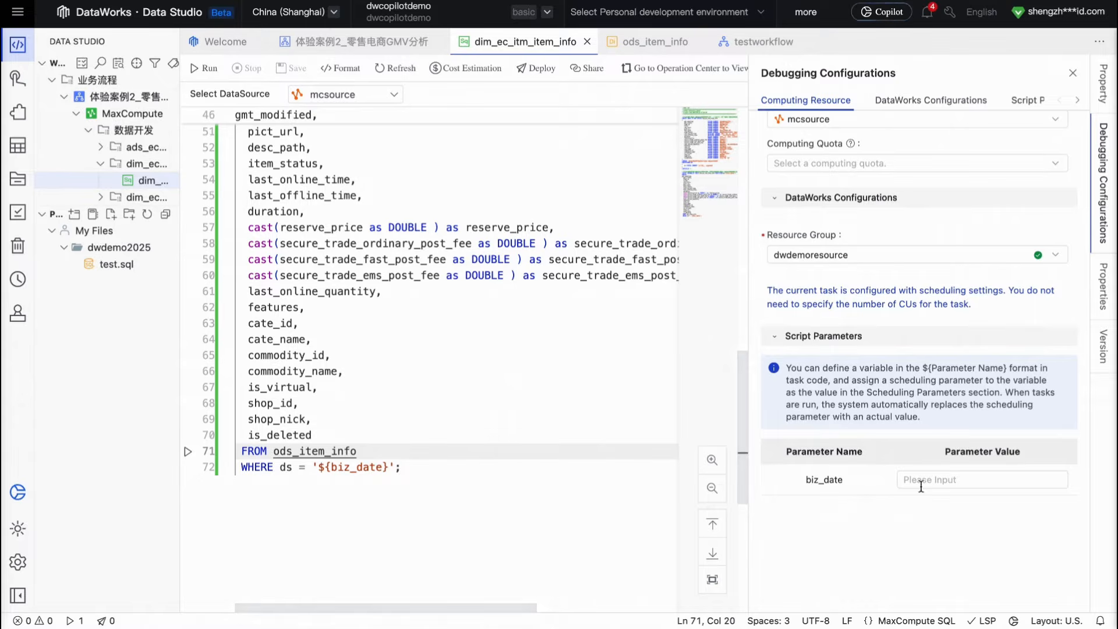
pyautogui.click(953, 481)
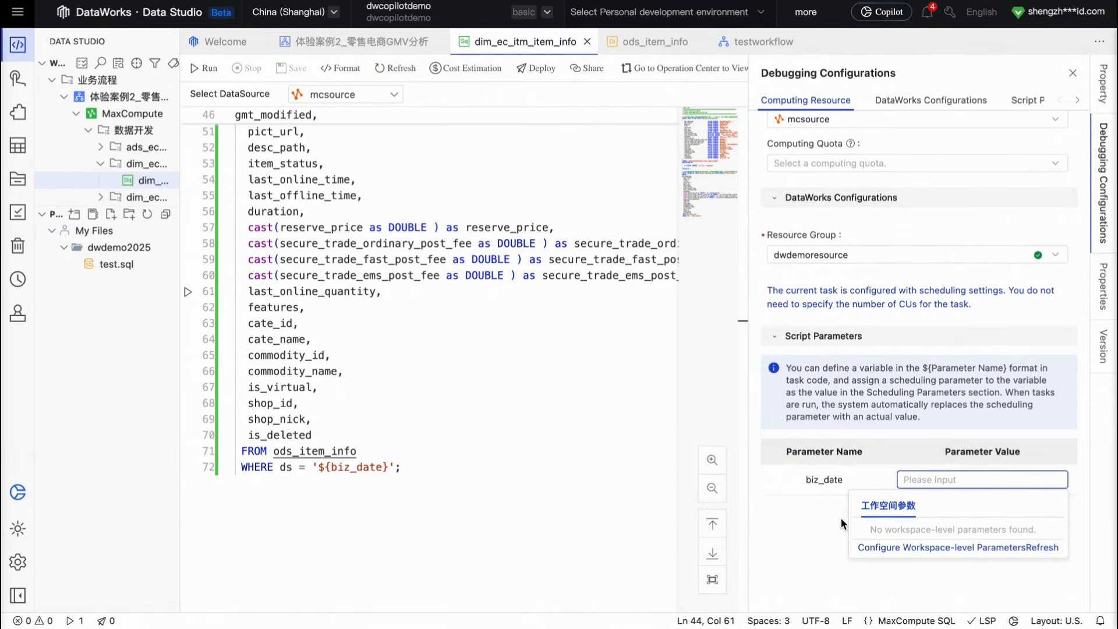
pyautogui.click(824, 528)
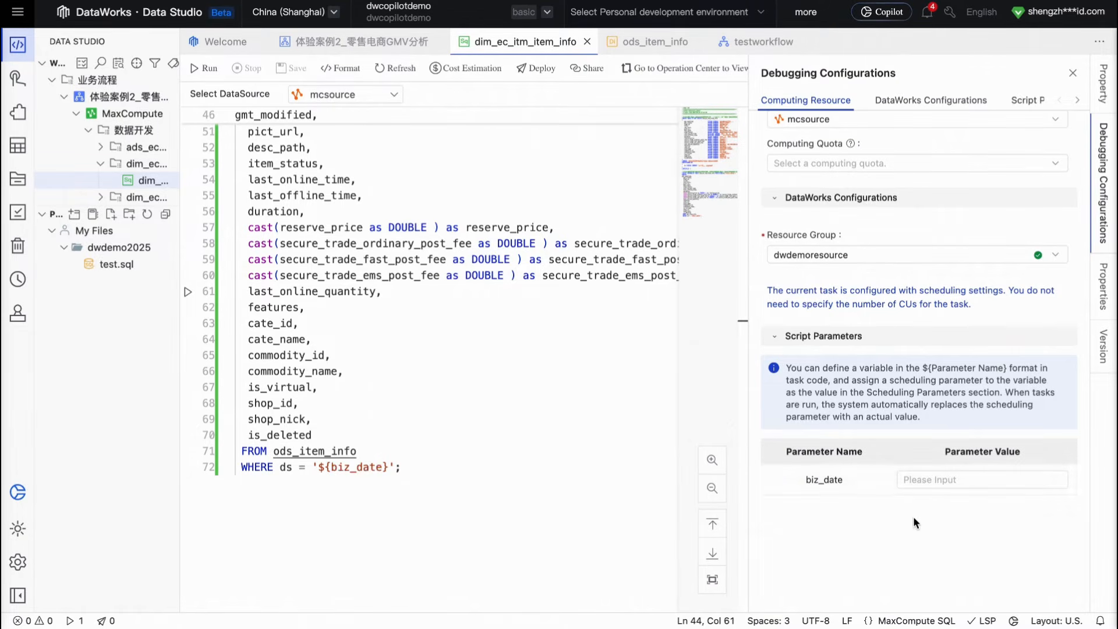
# - Show the scheduling properties of dim_ec_itm_item_info and review its scheduling parameters, policies, time and the available scheduling cycles
pyautogui.click(1102, 288)
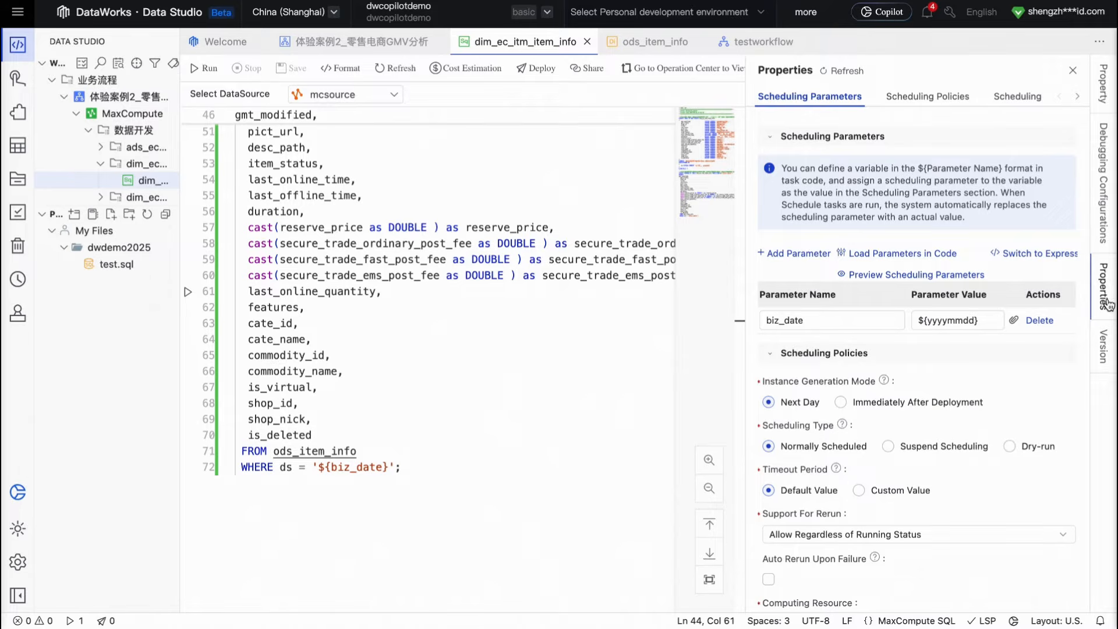
pyautogui.scroll(-1, 952, 253)
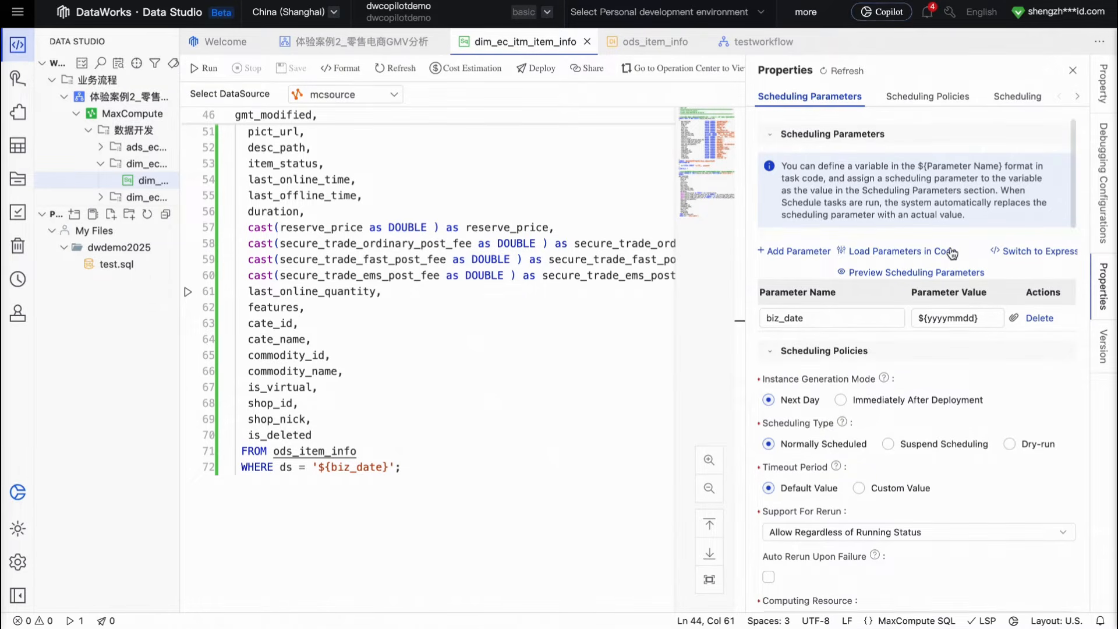
pyautogui.scroll(-1, 952, 254)
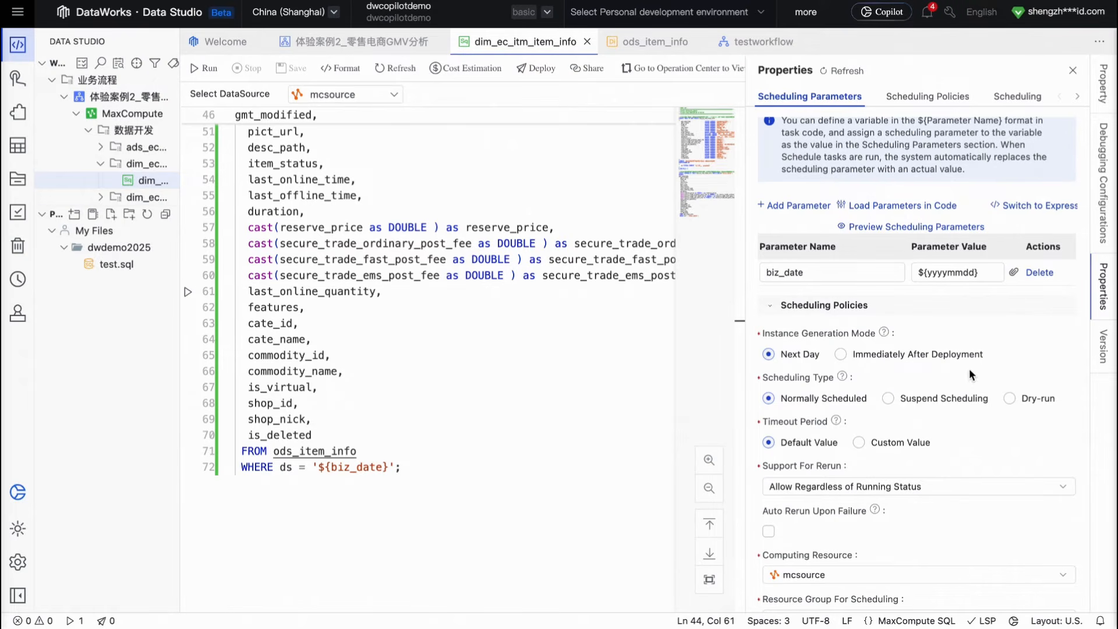
pyautogui.scroll(-6, 941, 362)
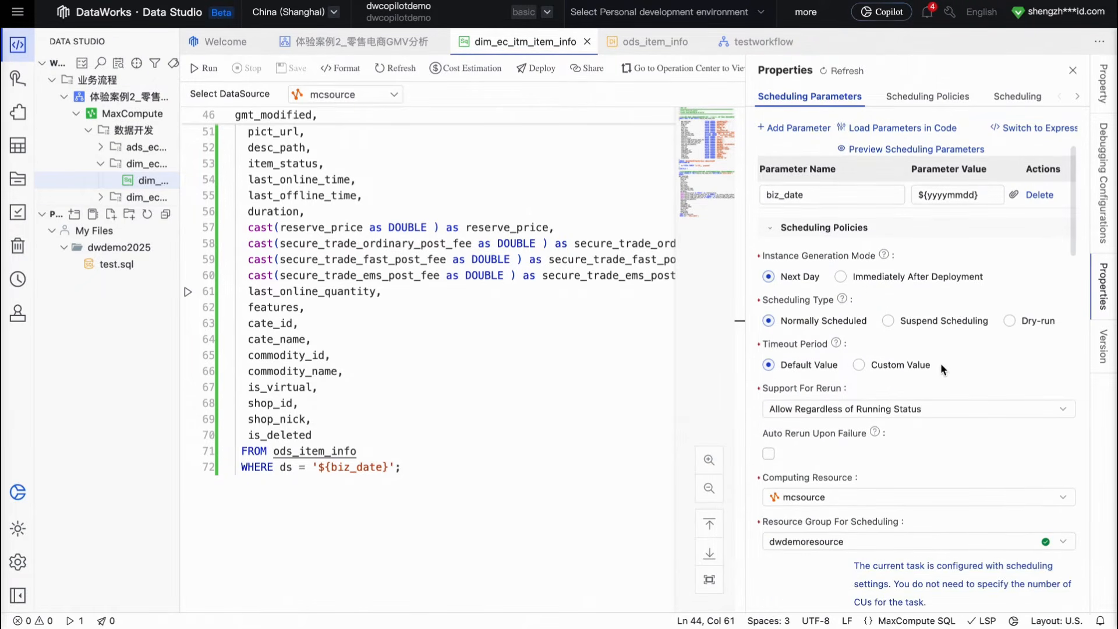
pyautogui.scroll(-1, 942, 369)
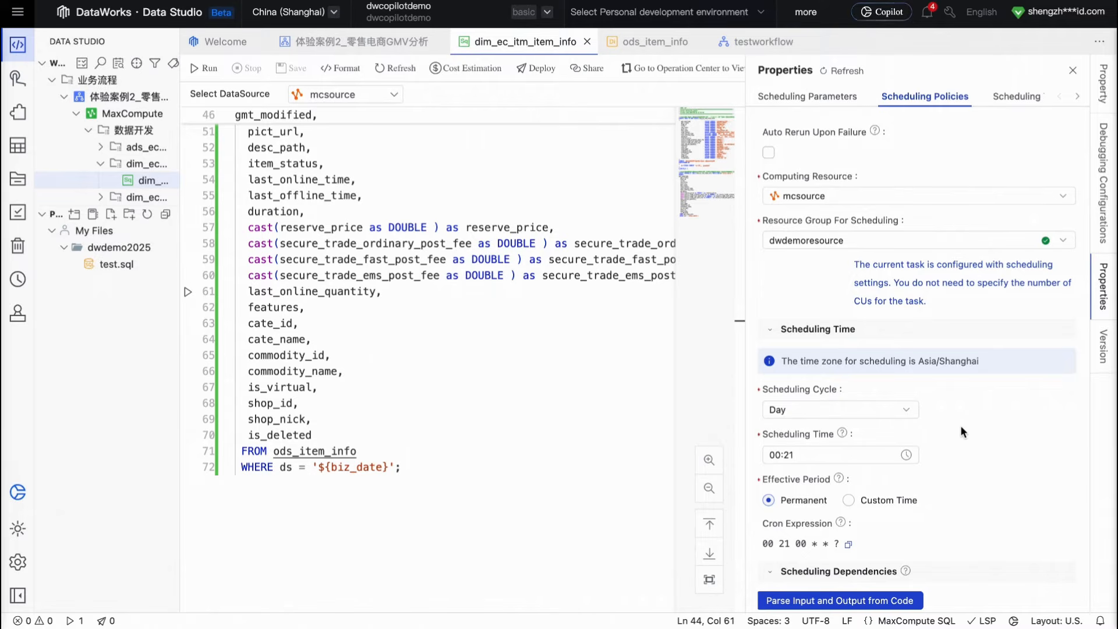
pyautogui.scroll(-1, 963, 431)
pyautogui.click(897, 376)
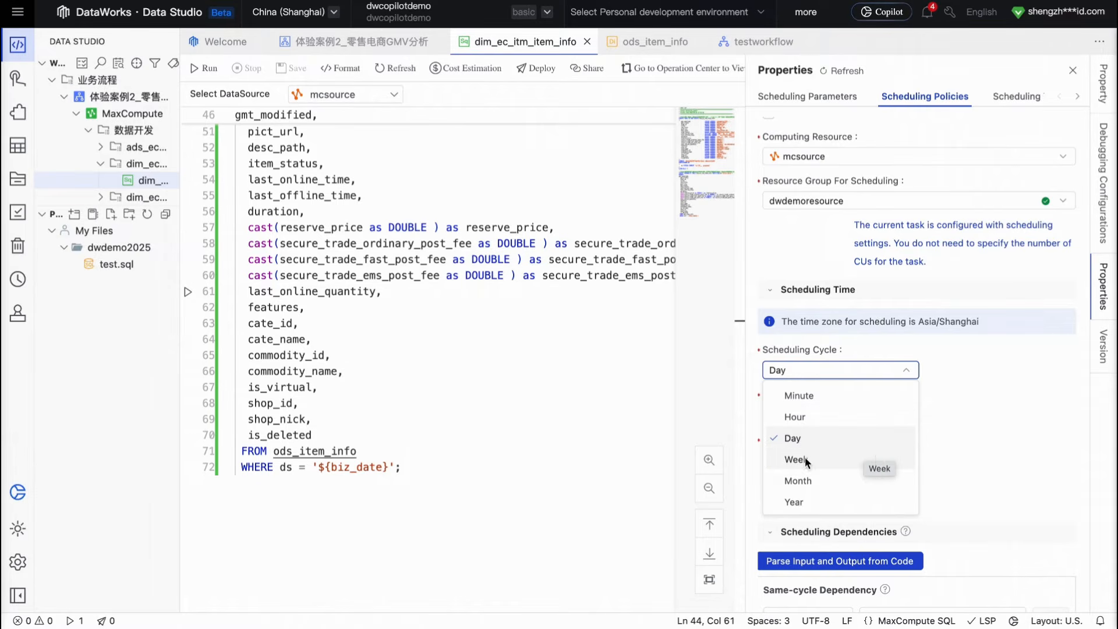
pyautogui.click(940, 446)
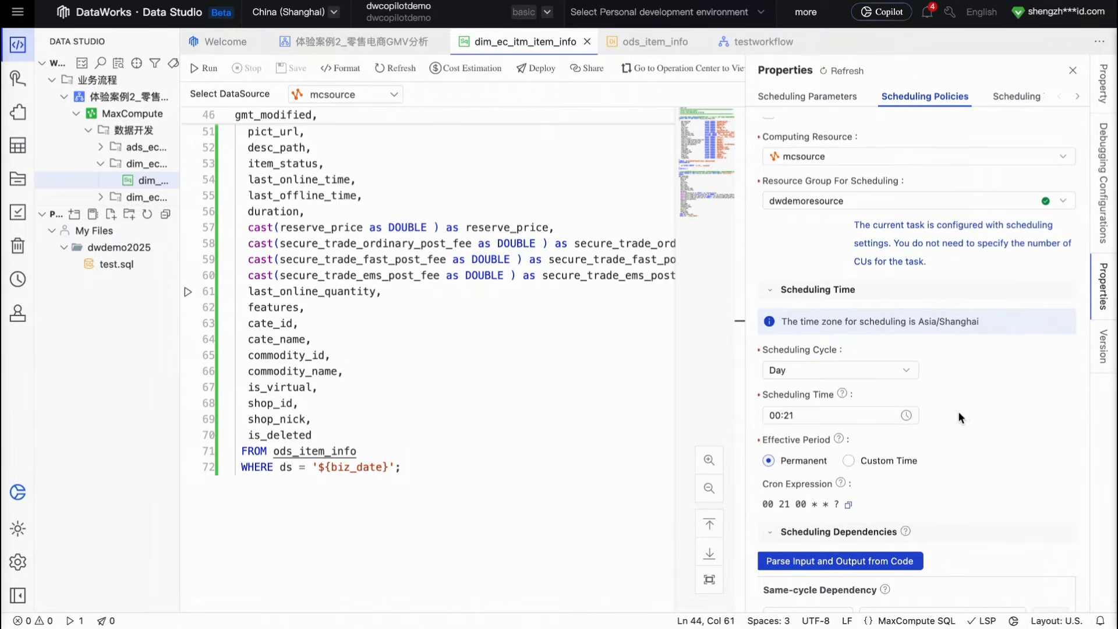
# - Examine the same-cycle and cross-cycle scheduling dependencies and the output names of the dim_ec_itm_item_info node
pyautogui.scroll(-2, 962, 413)
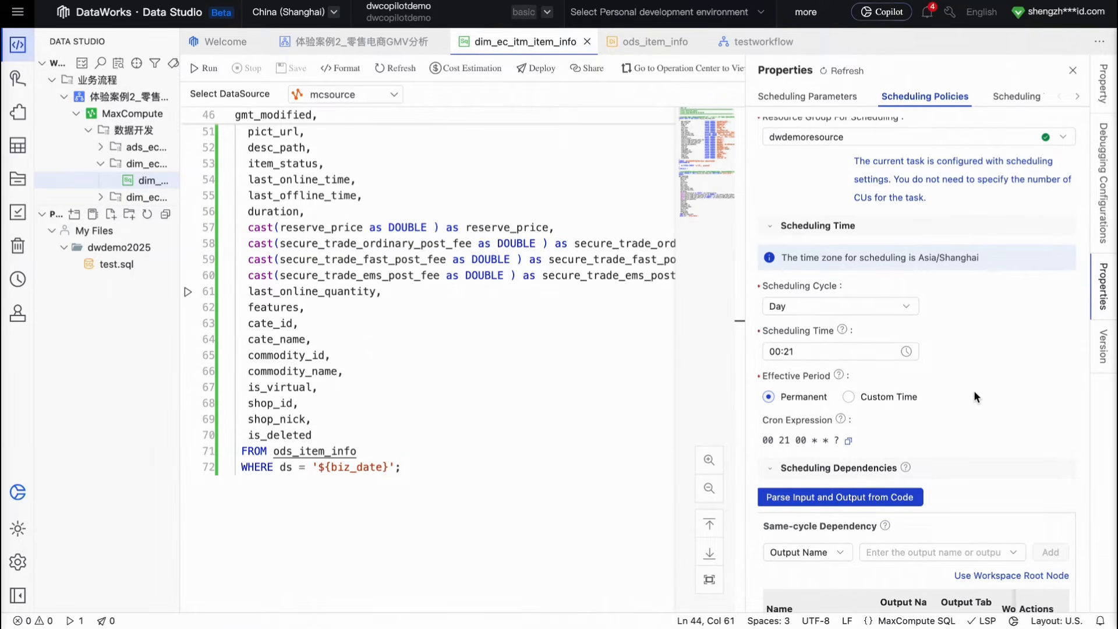
pyautogui.scroll(-2, 974, 393)
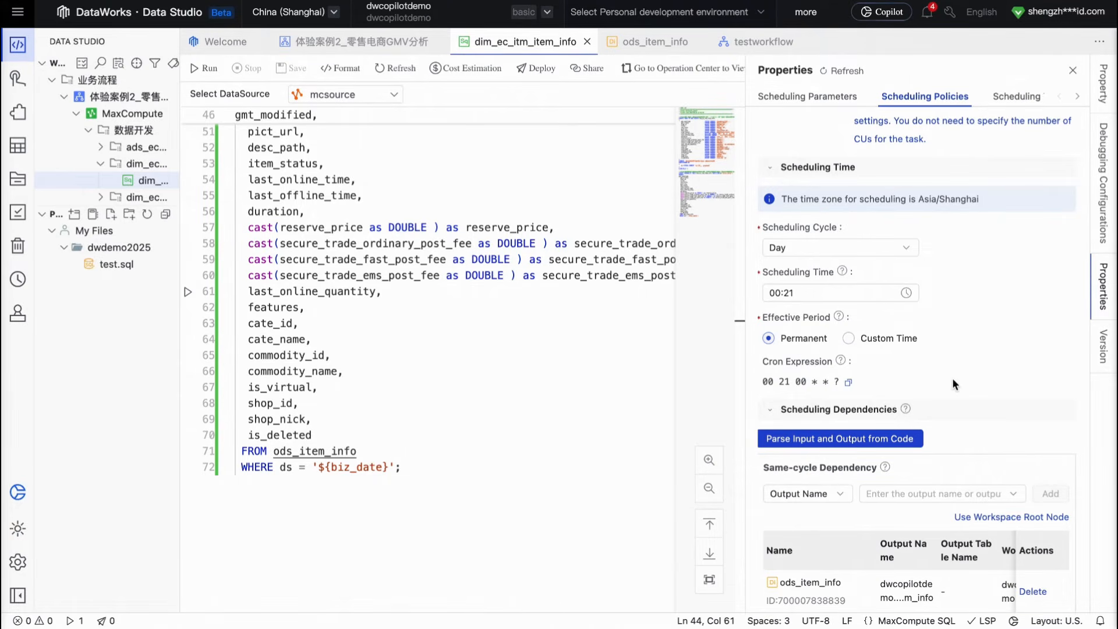
pyautogui.scroll(-3, 954, 384)
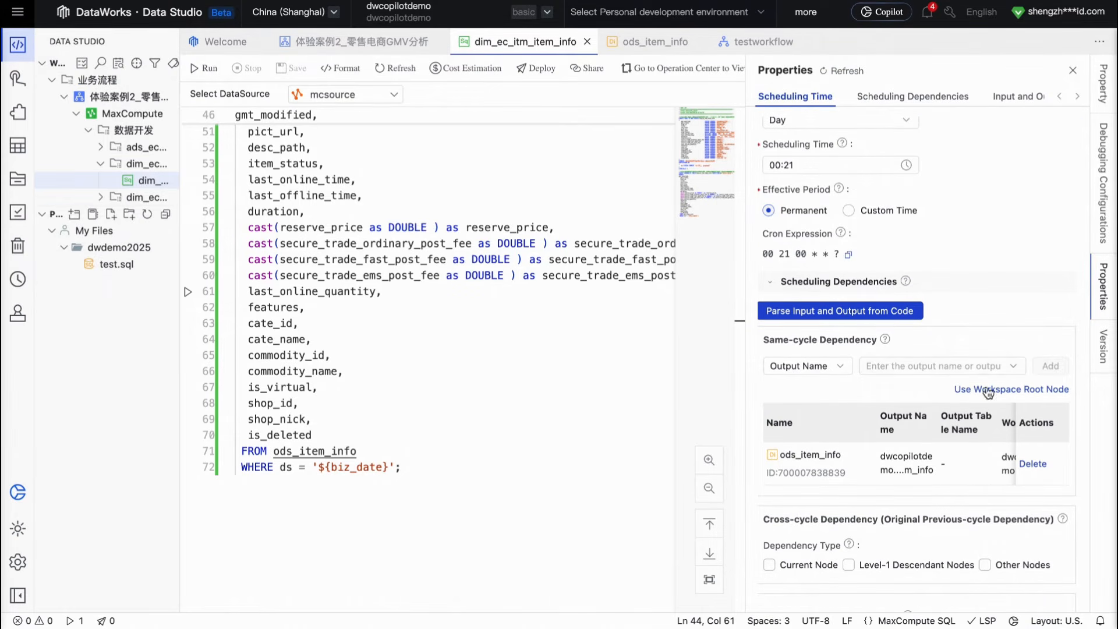
pyautogui.scroll(-2, 988, 393)
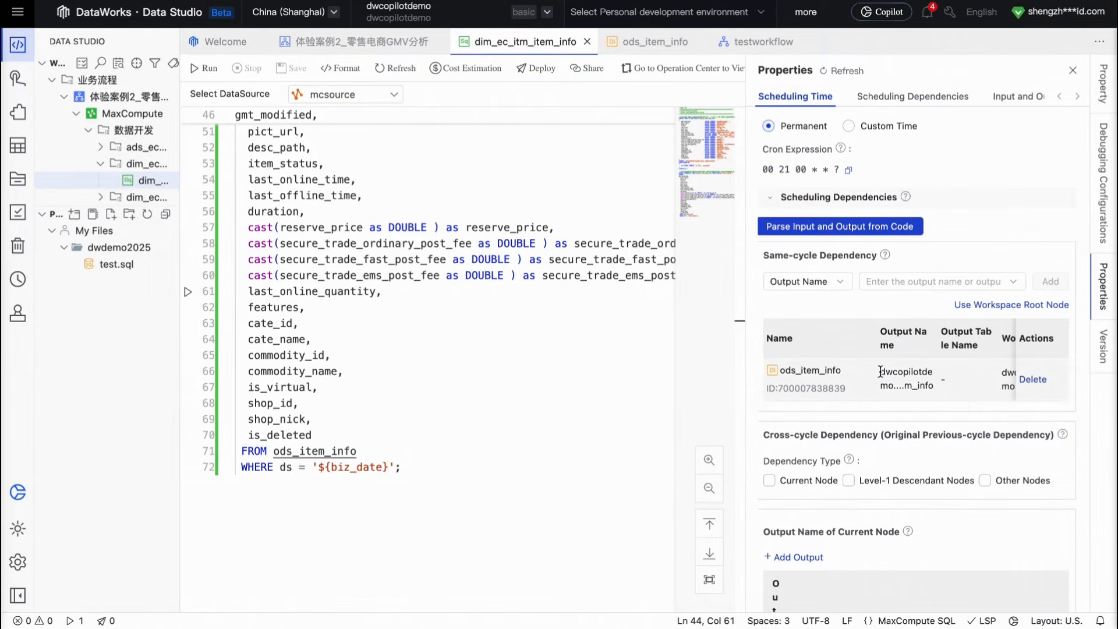
pyautogui.scroll(5, 607, 397)
pyautogui.scroll(7, 608, 398)
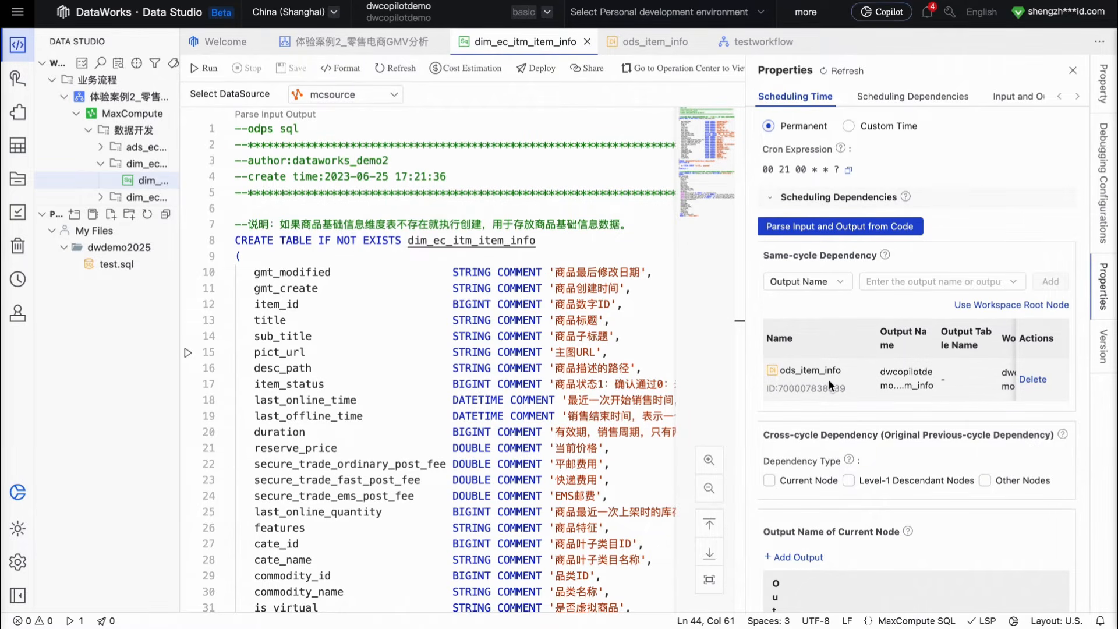
pyautogui.scroll(-5, 834, 383)
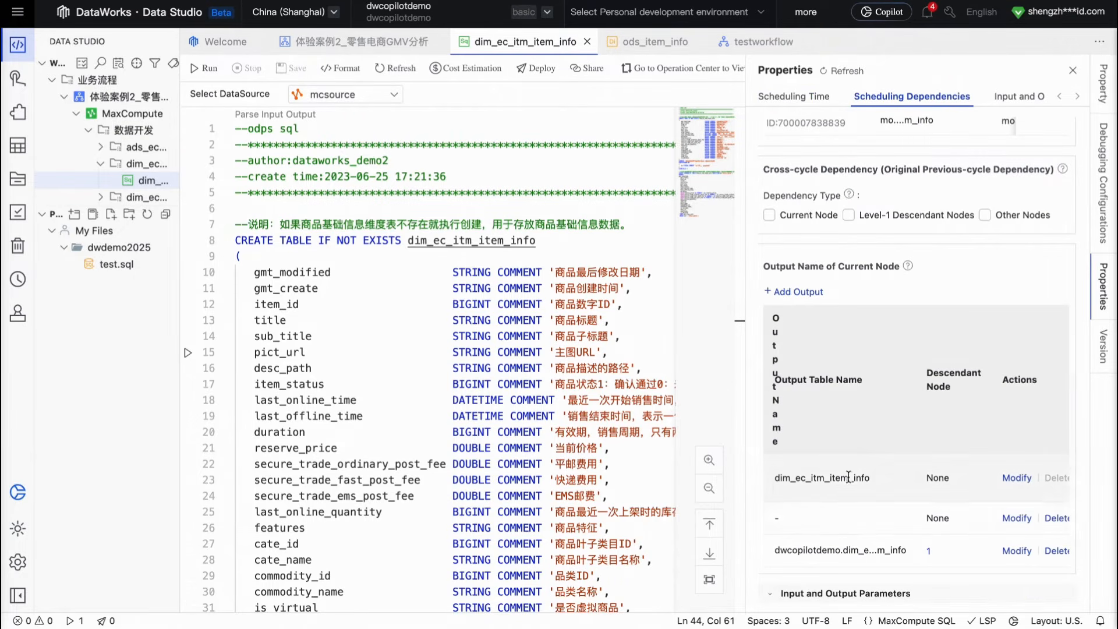
pyautogui.scroll(-3, 836, 382)
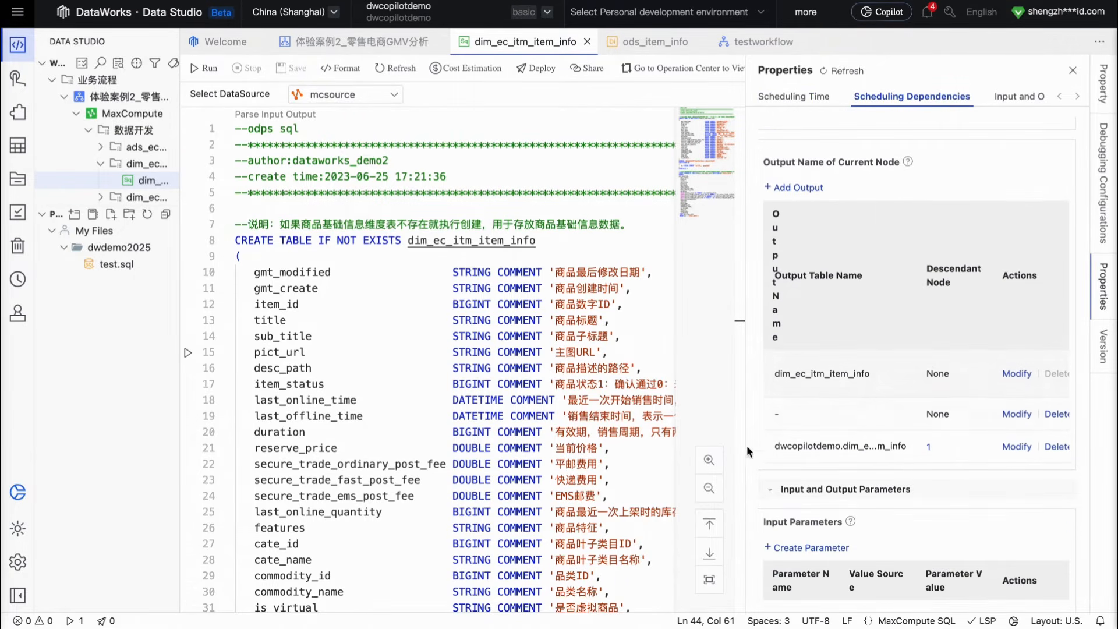
# - Look back over the SQL script's source and target tables and show the node's development version history
pyautogui.scroll(-15, 612, 479)
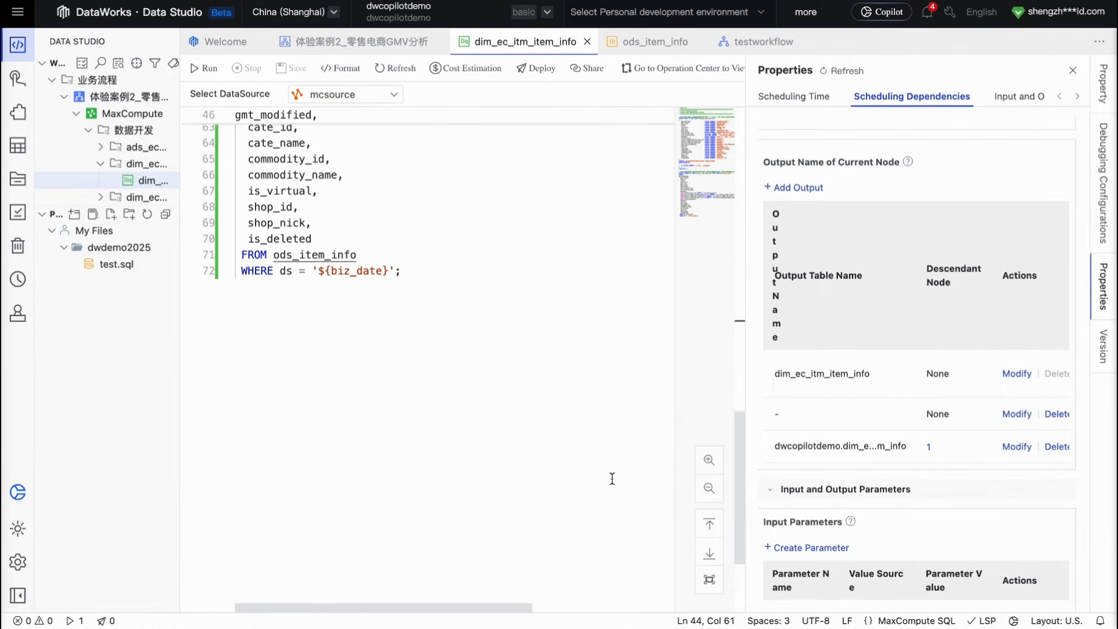
pyautogui.scroll(4, 612, 479)
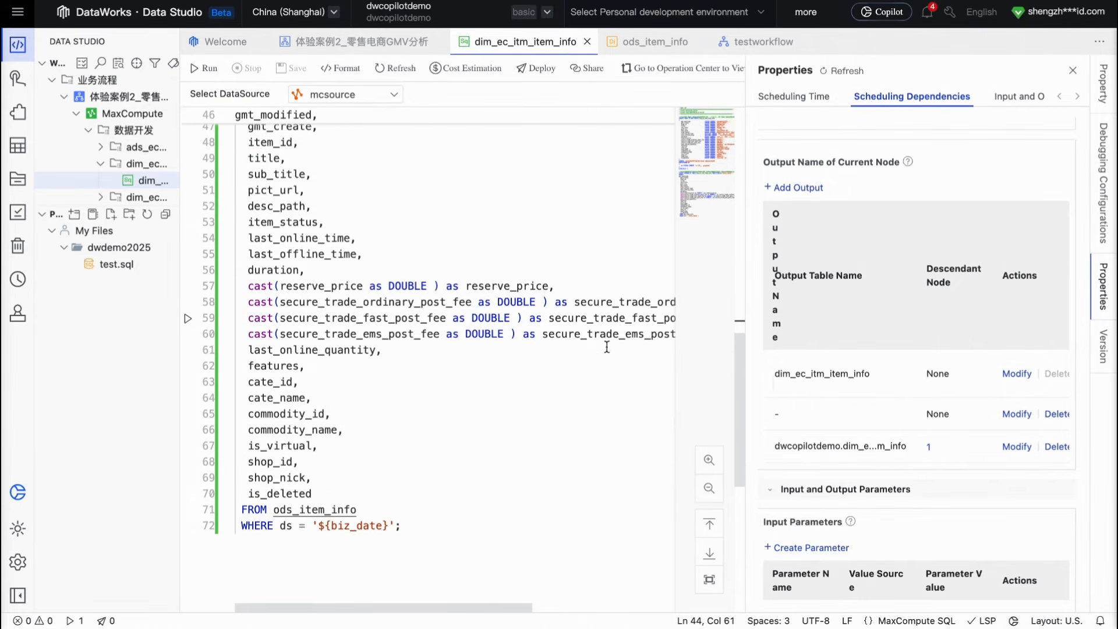
pyautogui.scroll(5, 501, 246)
pyautogui.scroll(3, 497, 378)
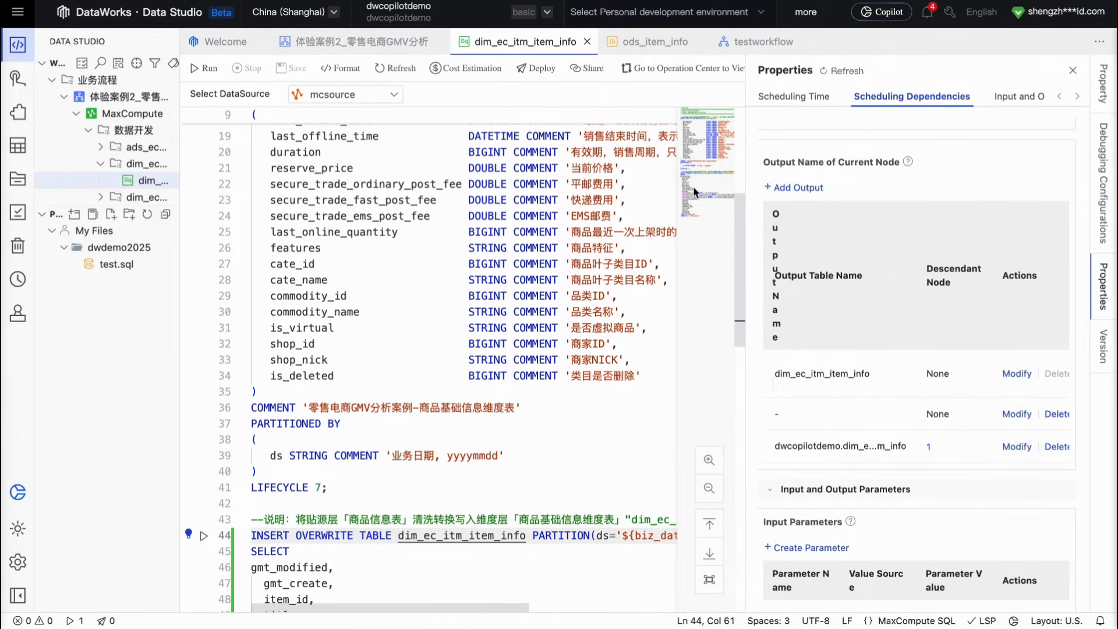
pyautogui.click(1106, 354)
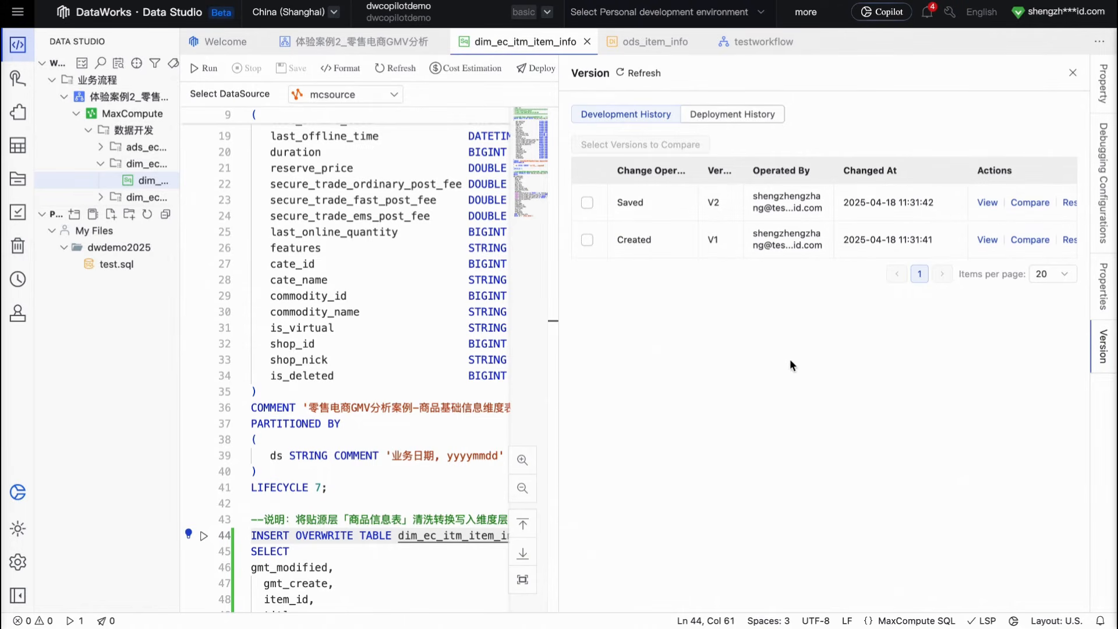
# - Start a run of the 体验案例2_零售电商GMV分析 workflow, entering 20250428 for GMV分析结果查询, ads_ec_ec360_gmv_kpi_overview and dws_ec_mbr_cnt_std
pyautogui.click(346, 49)
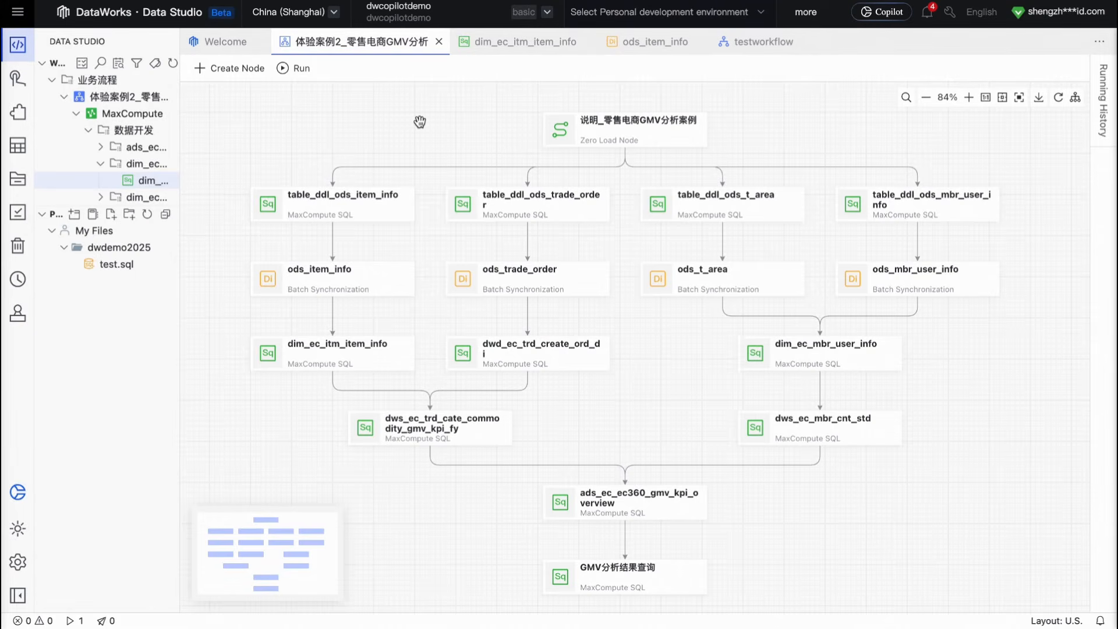
pyautogui.click(302, 76)
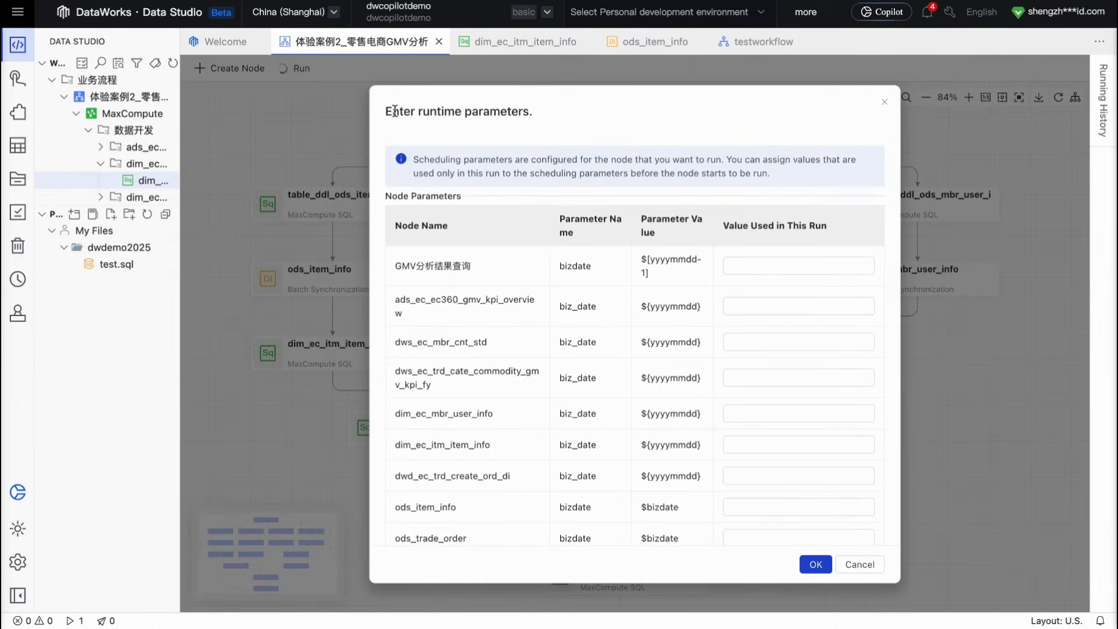
pyautogui.click(757, 269)
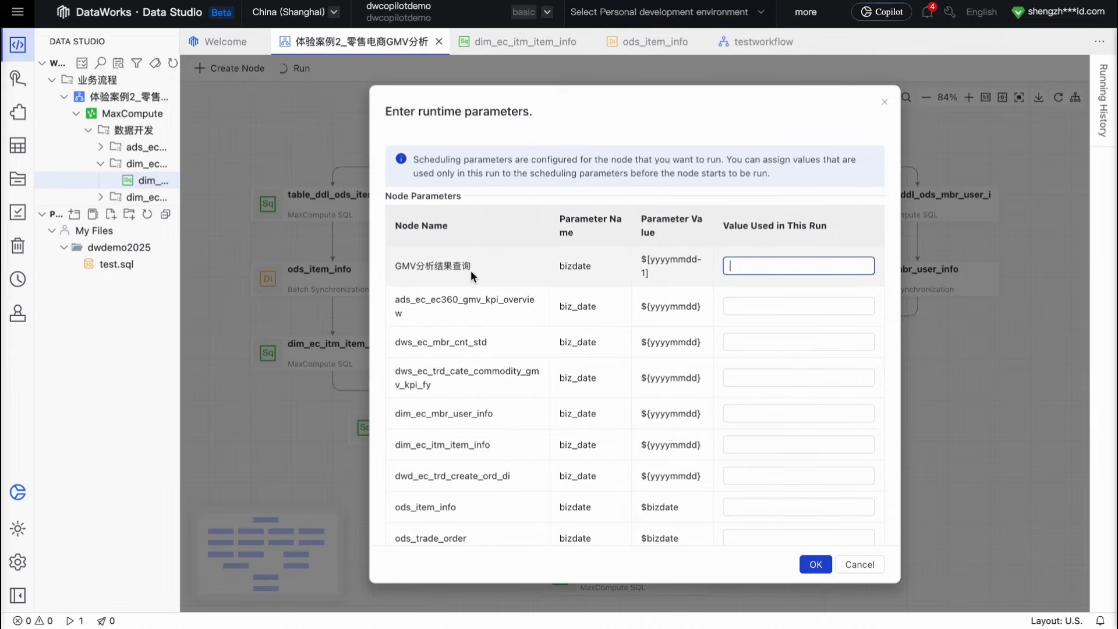
pyautogui.write('20250428')
pyautogui.moveTo(788, 267); pyautogui.dragTo(746, 268)
pyautogui.click(749, 307)
pyautogui.write('20250428')
pyautogui.click(757, 342)
pyautogui.write('20250428')
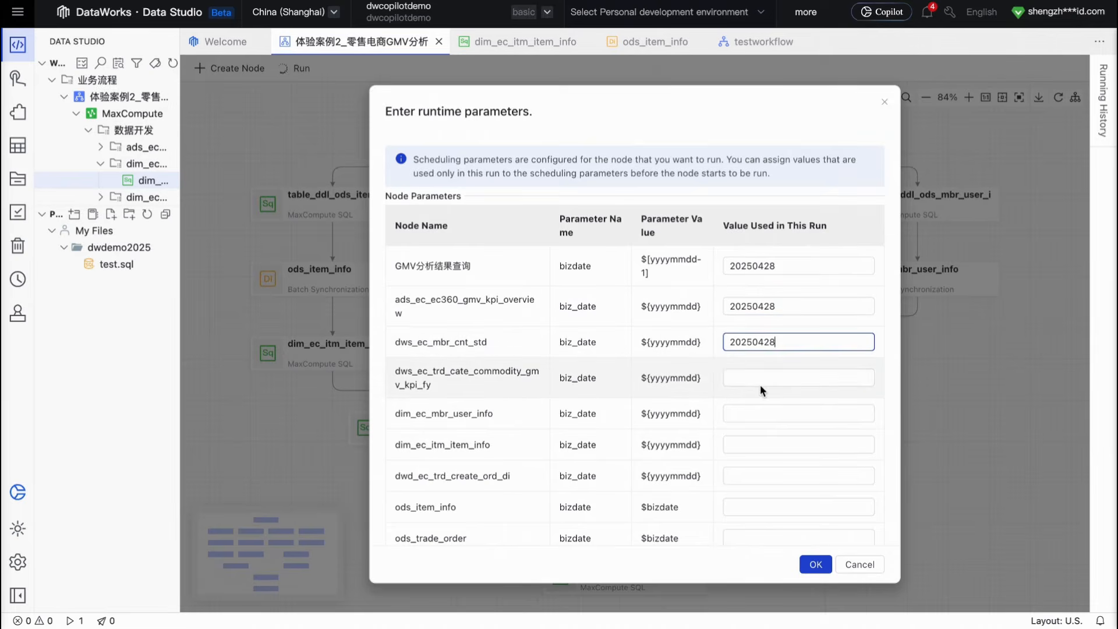
# - Set the run value to 20250428 for dws_ec_trd_cate_commodity_gmv_kpi_fy, dim_ec_mbr_user_info, dim_ec_itm_item_info and dwd_ec_trd_create_ord_di
pyautogui.click(761, 380)
pyautogui.write('20250428')
pyautogui.scroll(-2, 763, 350)
pyautogui.click(763, 330)
pyautogui.write('20250428')
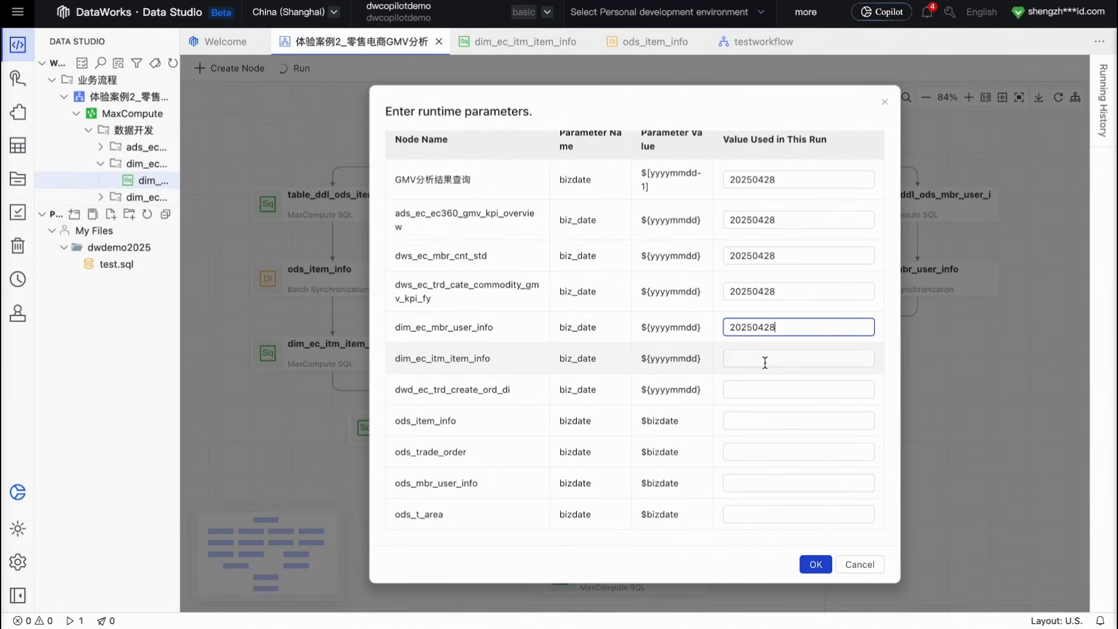
pyautogui.click(765, 358)
pyautogui.write('20250428')
pyautogui.click(764, 389)
pyautogui.write('20250428')
# - Set the run value to 20250428 for ods_item_info, ods_trade_order, ods_mbr_user_info and ods_t_area
pyautogui.click(763, 421)
pyautogui.write('20250428')
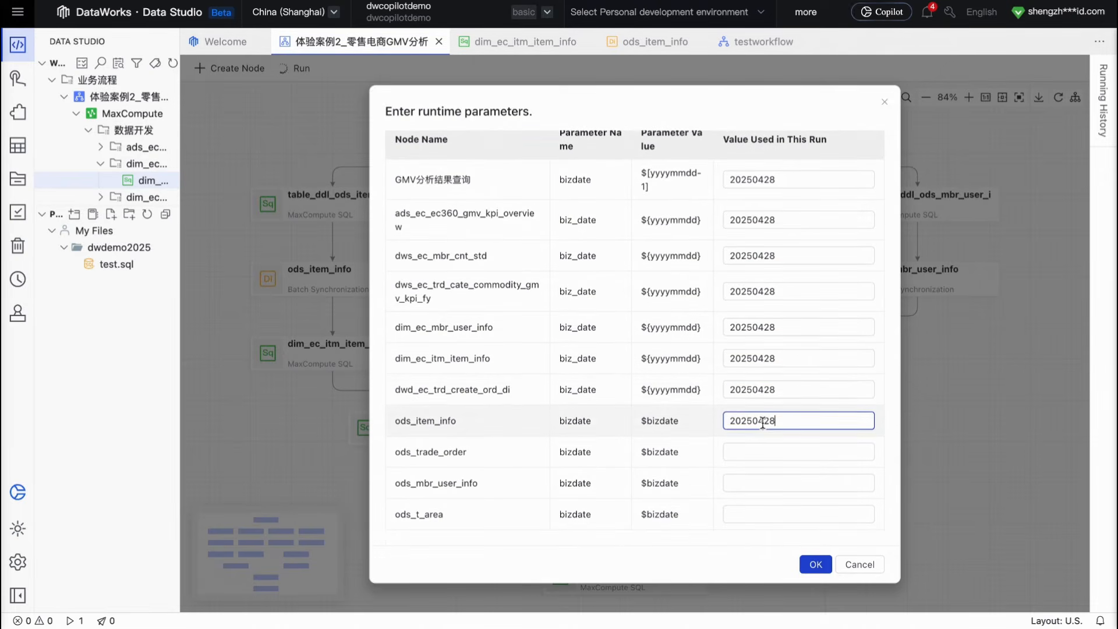
pyautogui.click(761, 453)
pyautogui.write('20250428')
pyautogui.click(757, 482)
pyautogui.write('20250428')
pyautogui.click(755, 515)
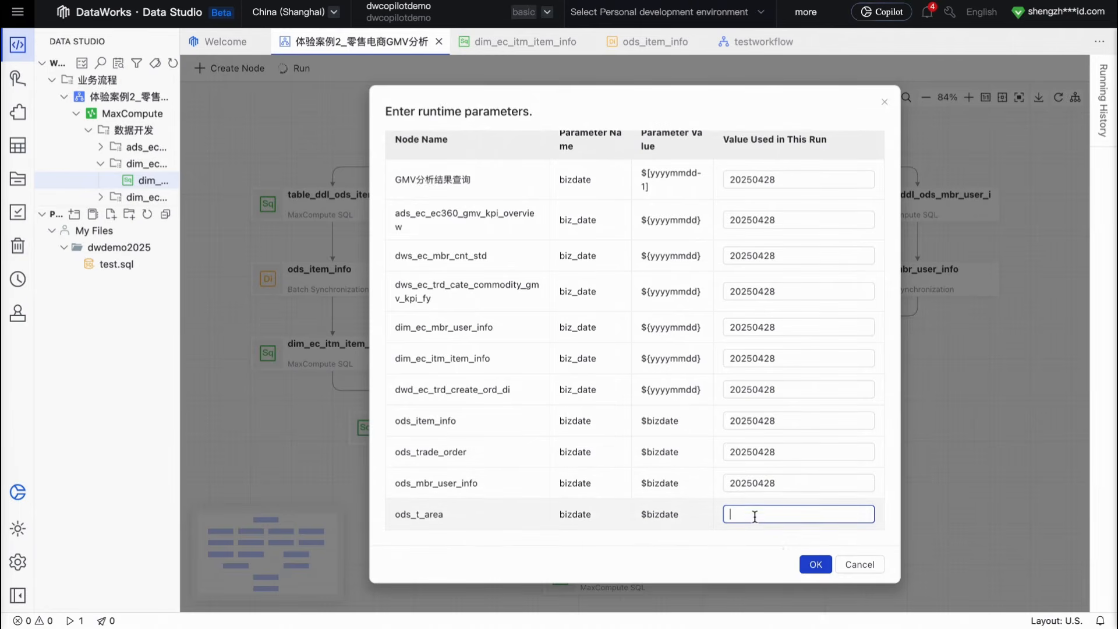
pyautogui.write('20250428')
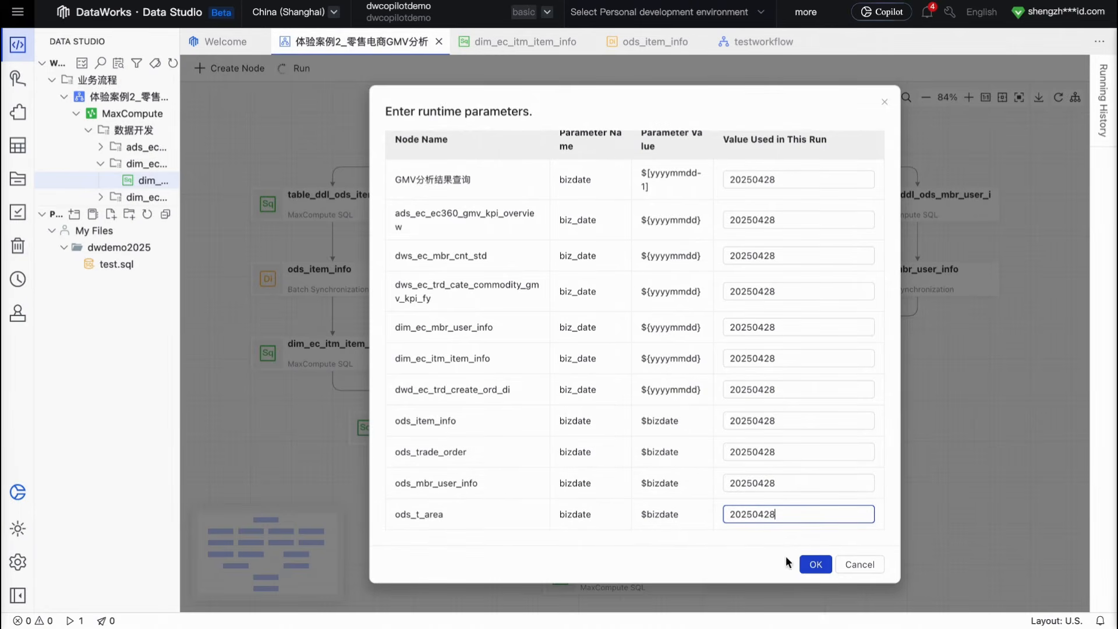
# - Run the workflow with the entered runtime parameters, check the node statuses and return to the workflow canvas
pyautogui.click(815, 565)
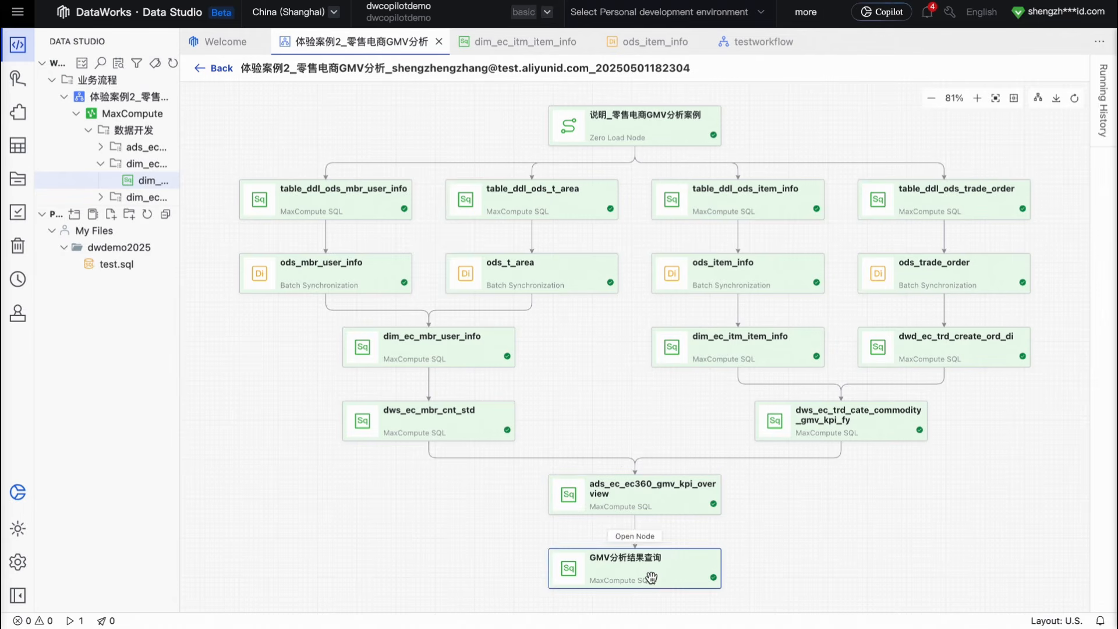
pyautogui.click(205, 71)
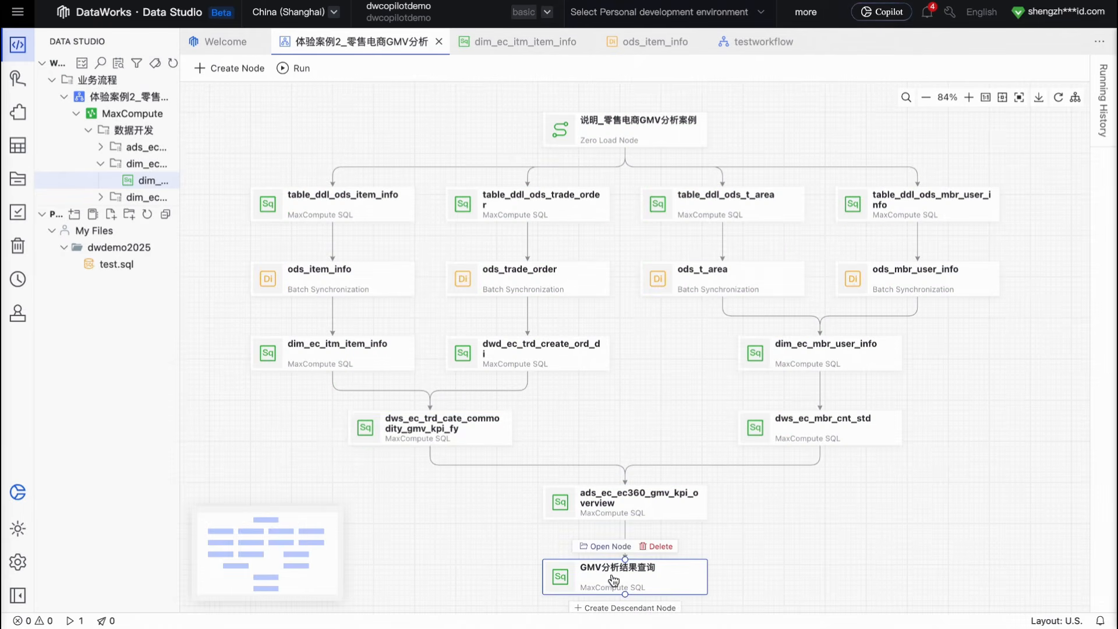
# - Open the GMV分析结果查询 node and review its queries on the source, dimension, fact and summary tables
pyautogui.click(590, 554)
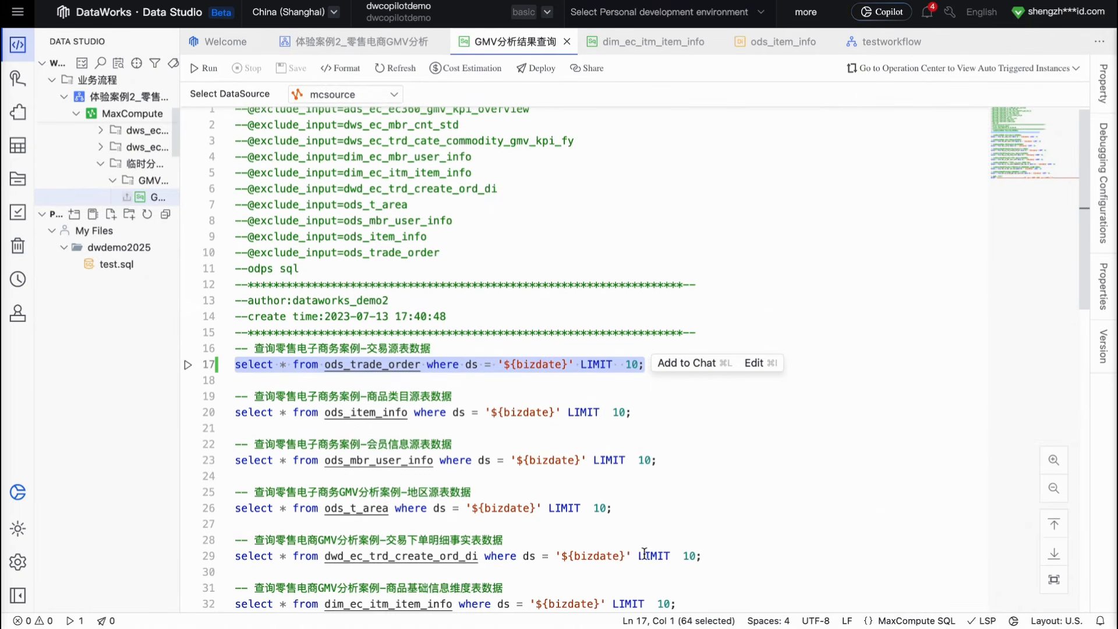
pyautogui.scroll(-7, 649, 496)
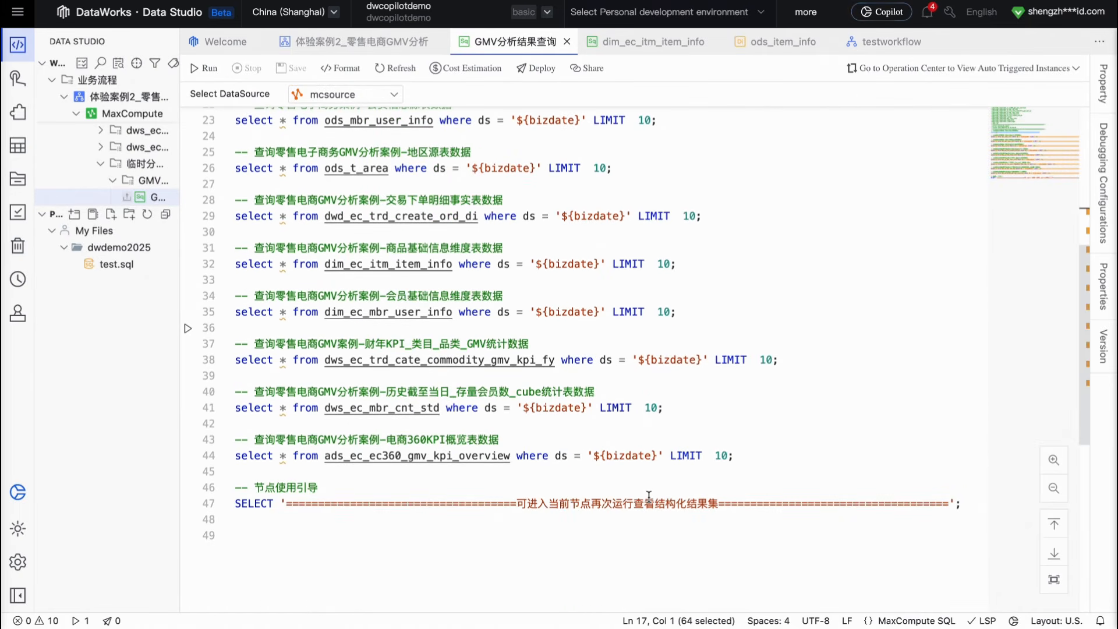
pyautogui.scroll(3, 648, 497)
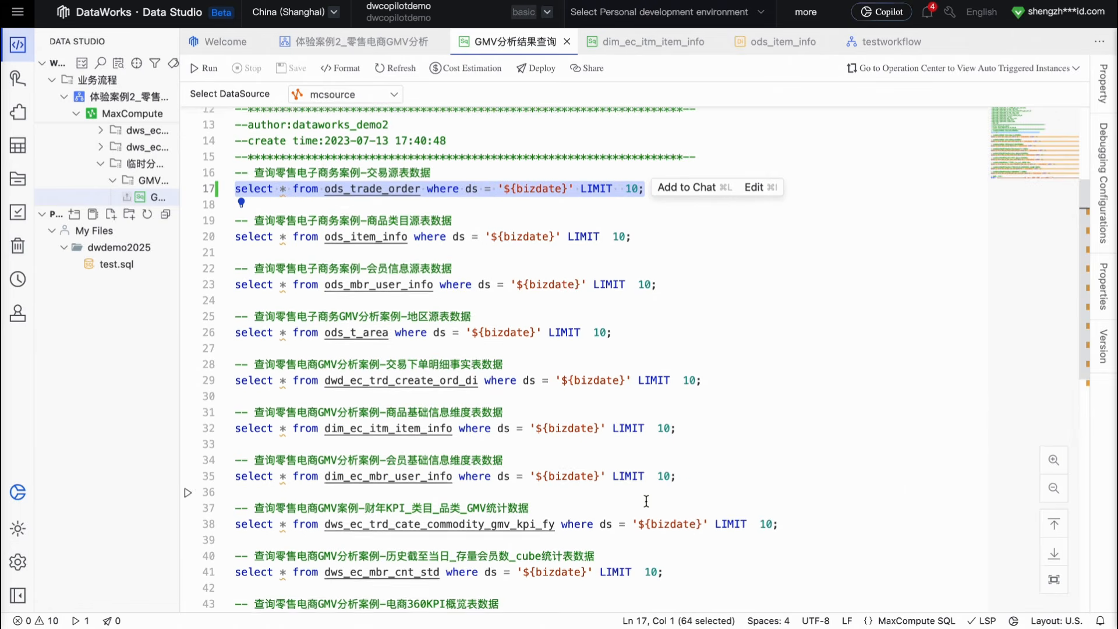
pyautogui.scroll(-2, 385, 311)
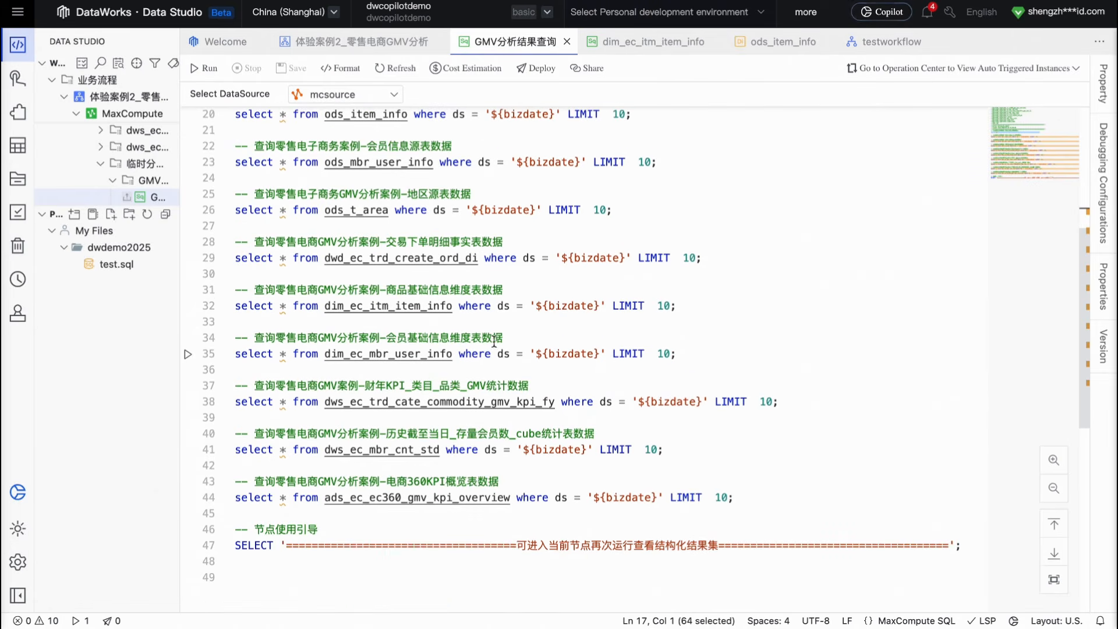
pyautogui.scroll(5, 513, 353)
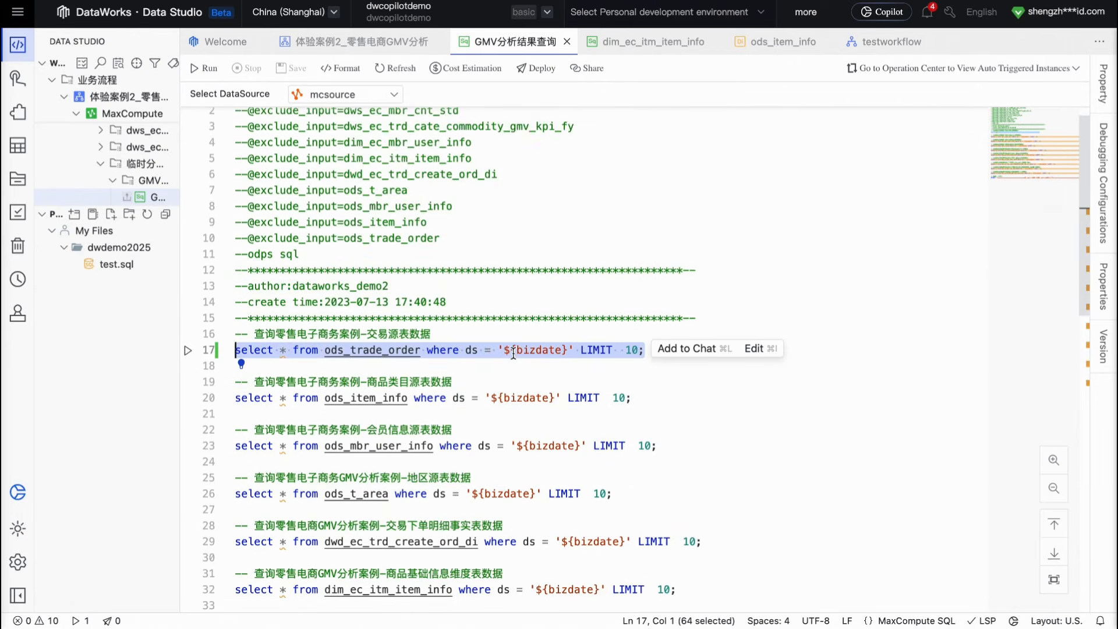
pyautogui.scroll(-7, 514, 353)
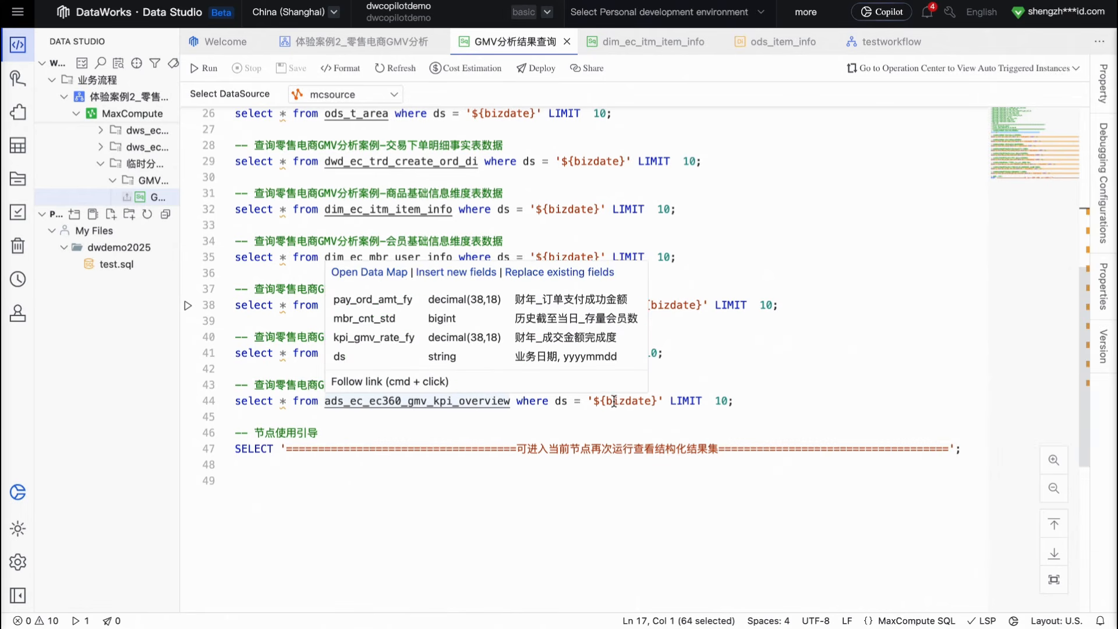
# - Run only the query on ads_ec_ec360_gmv_kpi_overview, enlarge the result area and inspect the returned row
pyautogui.click(651, 402)
pyautogui.moveTo(739, 401); pyautogui.dragTo(232, 401)
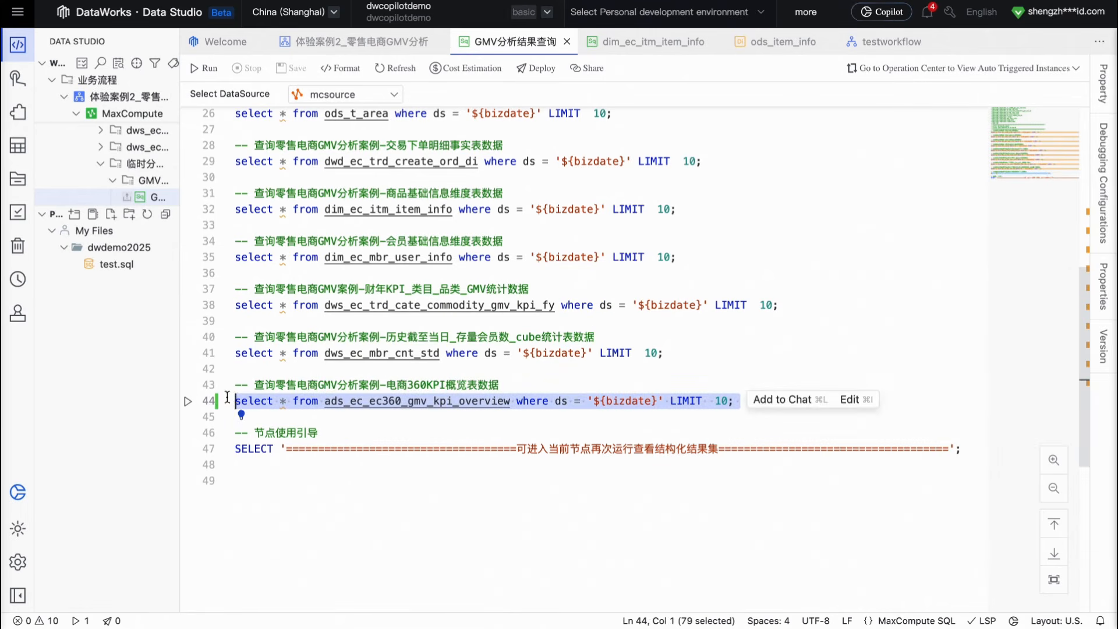
pyautogui.click(187, 401)
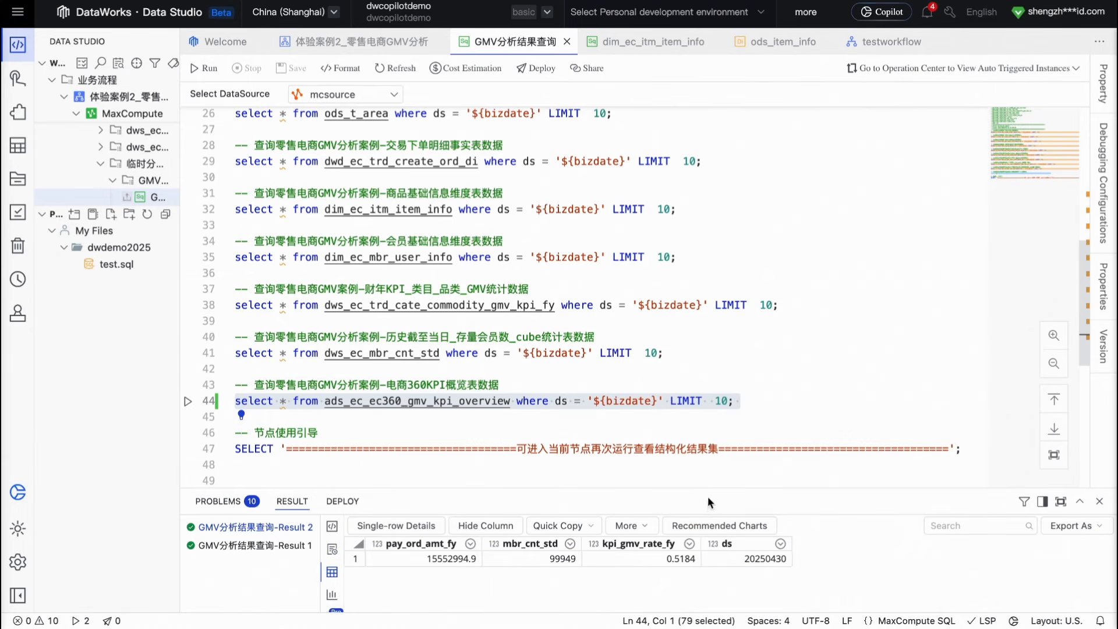
pyautogui.moveTo(704, 488); pyautogui.dragTo(704, 450)
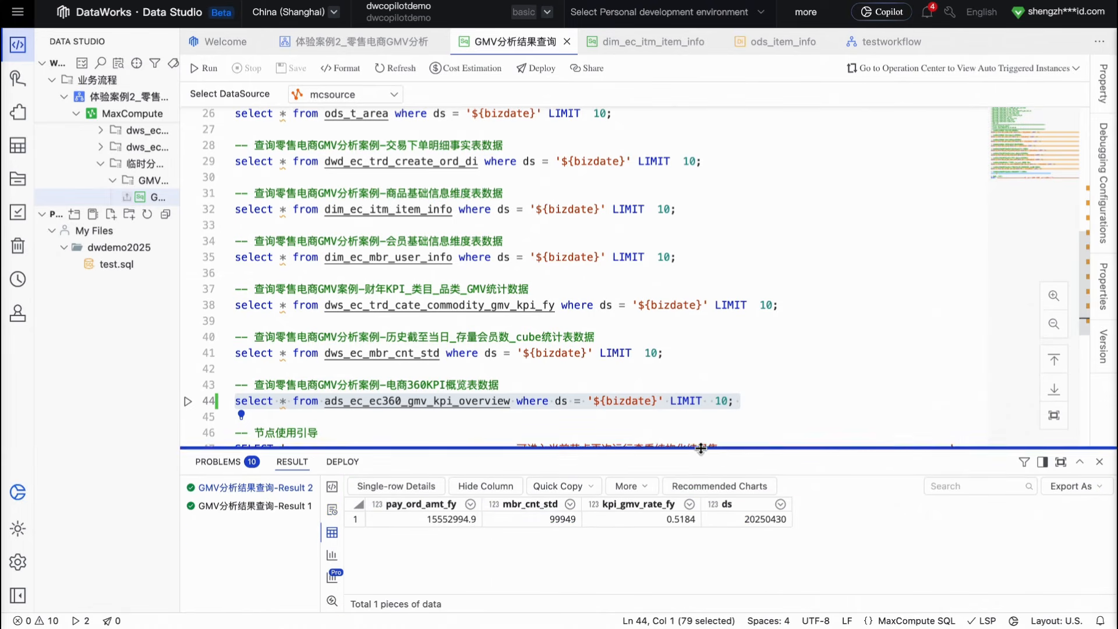
pyautogui.click(492, 519)
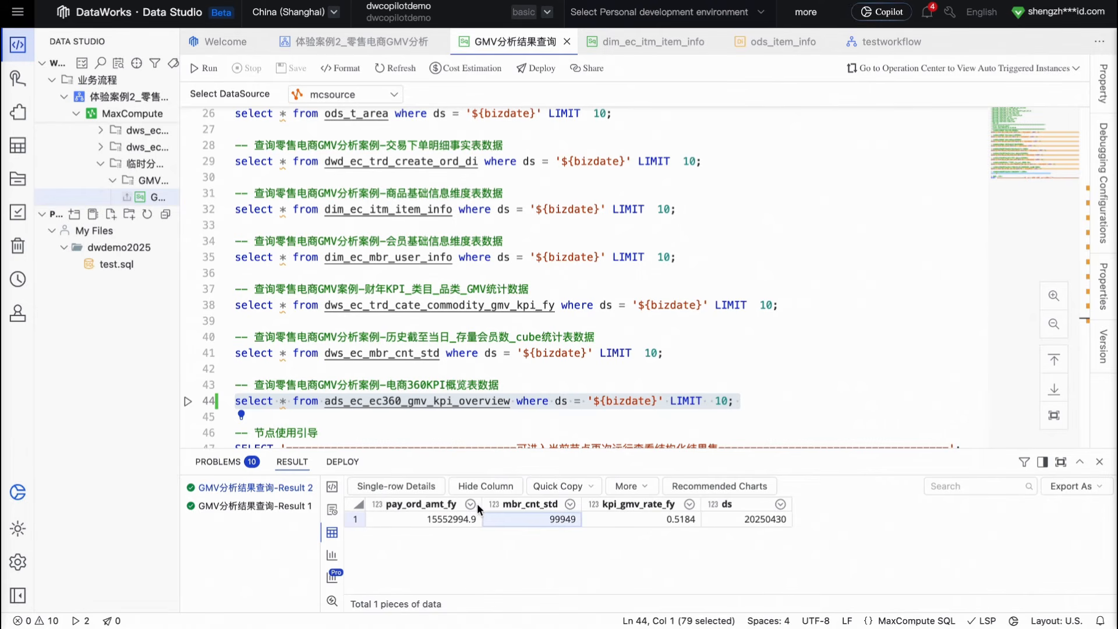
# - Run only the query on dwd_ec_trd_create_ord_di, enlarge the result area and look through the returned order columns
pyautogui.scroll(3, 735, 263)
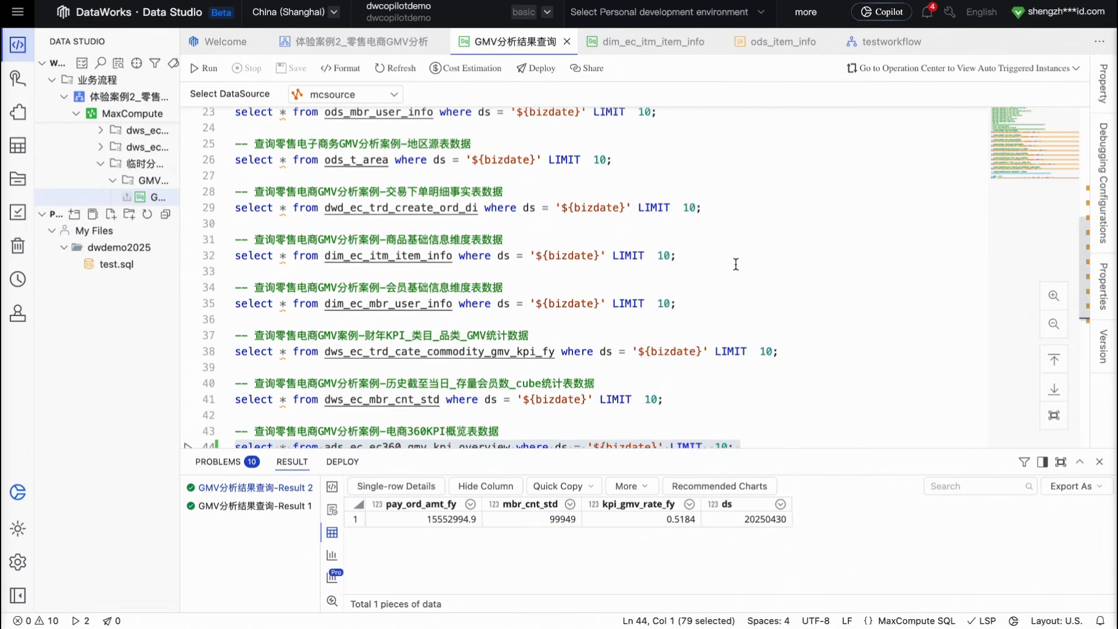
pyautogui.scroll(1, 673, 264)
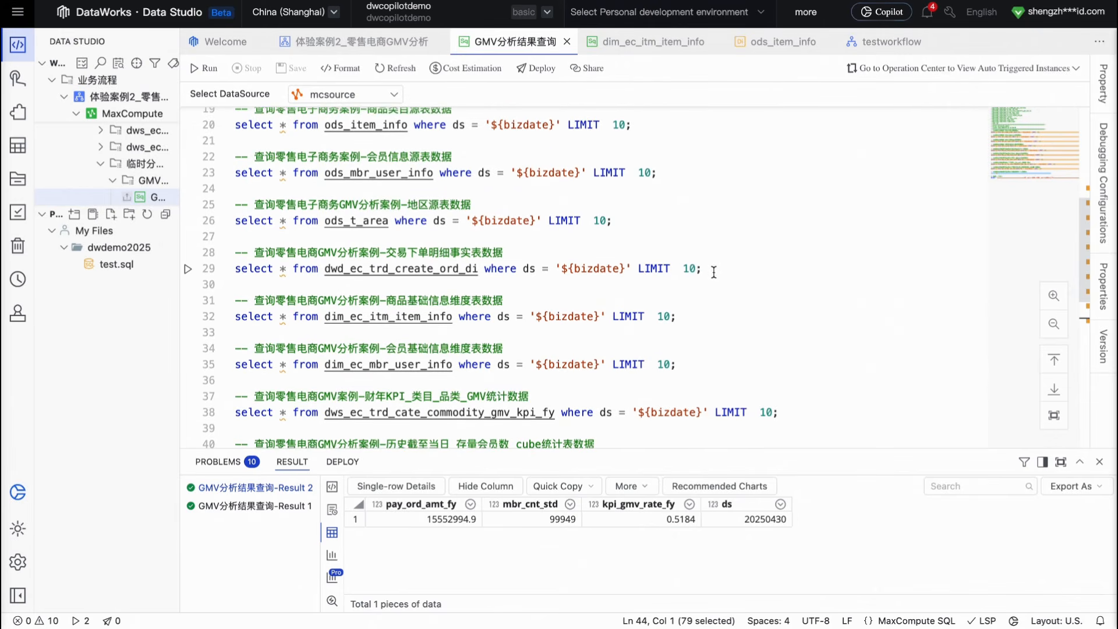
pyautogui.moveTo(717, 269); pyautogui.dragTo(198, 274)
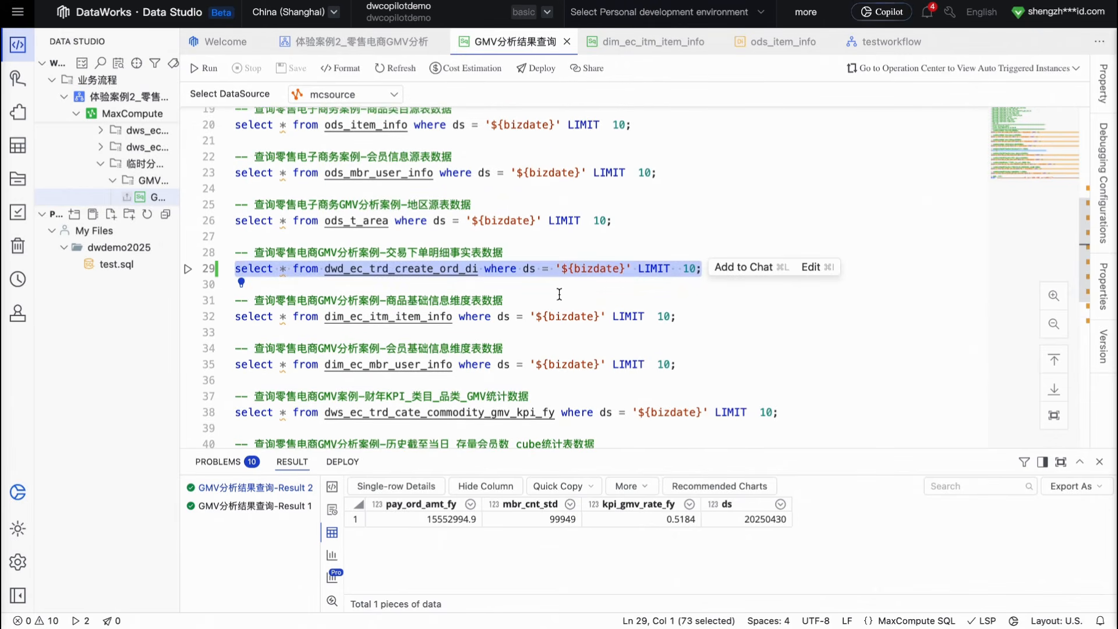
pyautogui.click(188, 271)
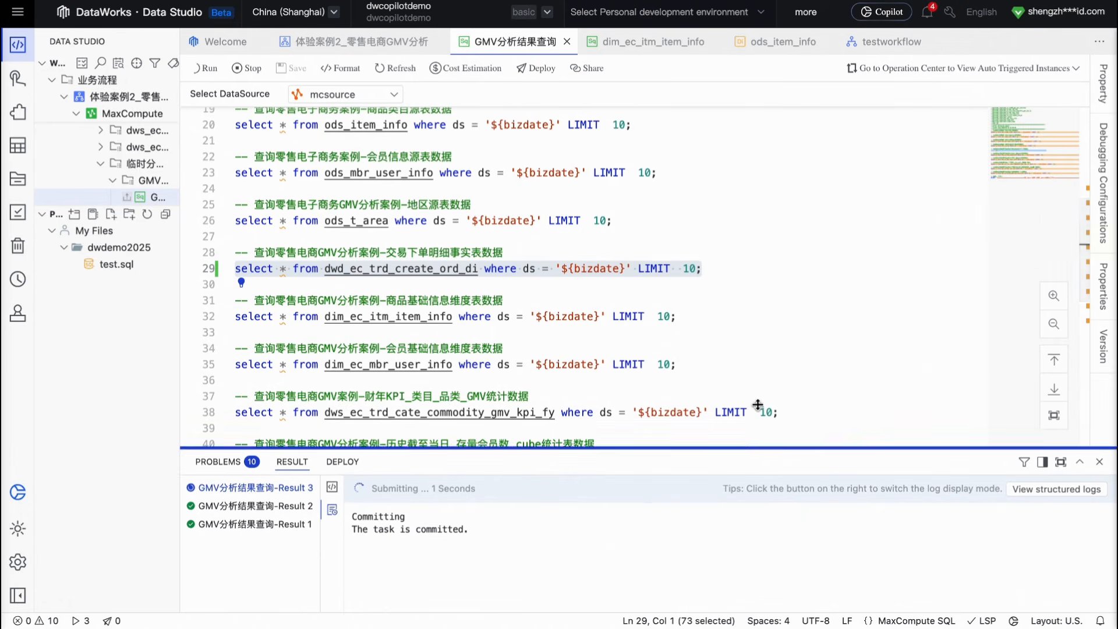
pyautogui.moveTo(753, 449); pyautogui.dragTo(755, 337)
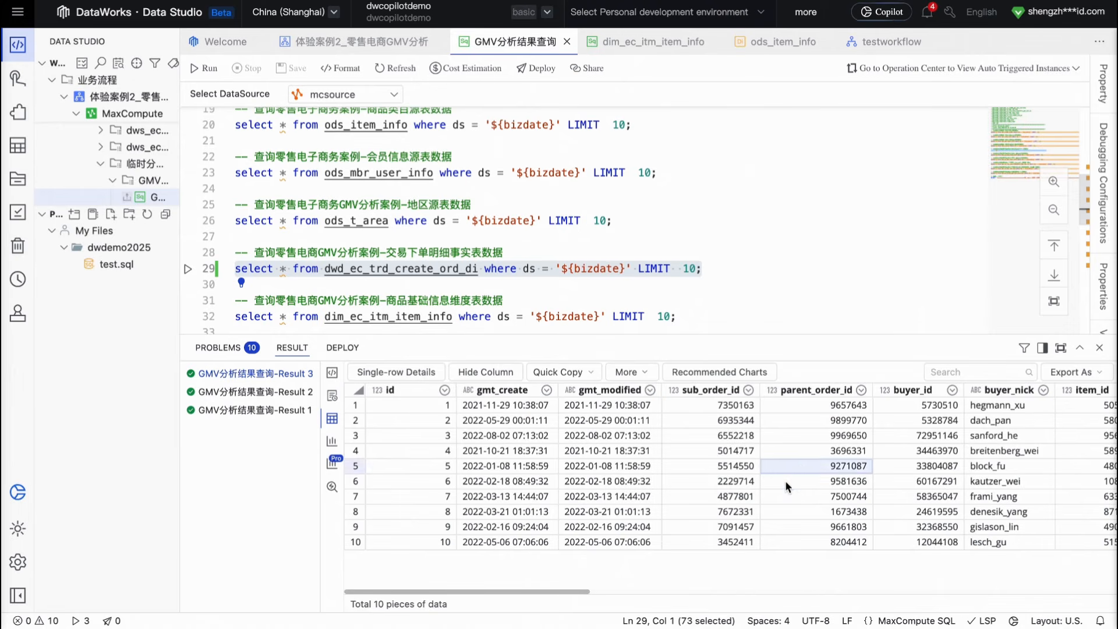
pyautogui.hscroll(3, 785, 480)
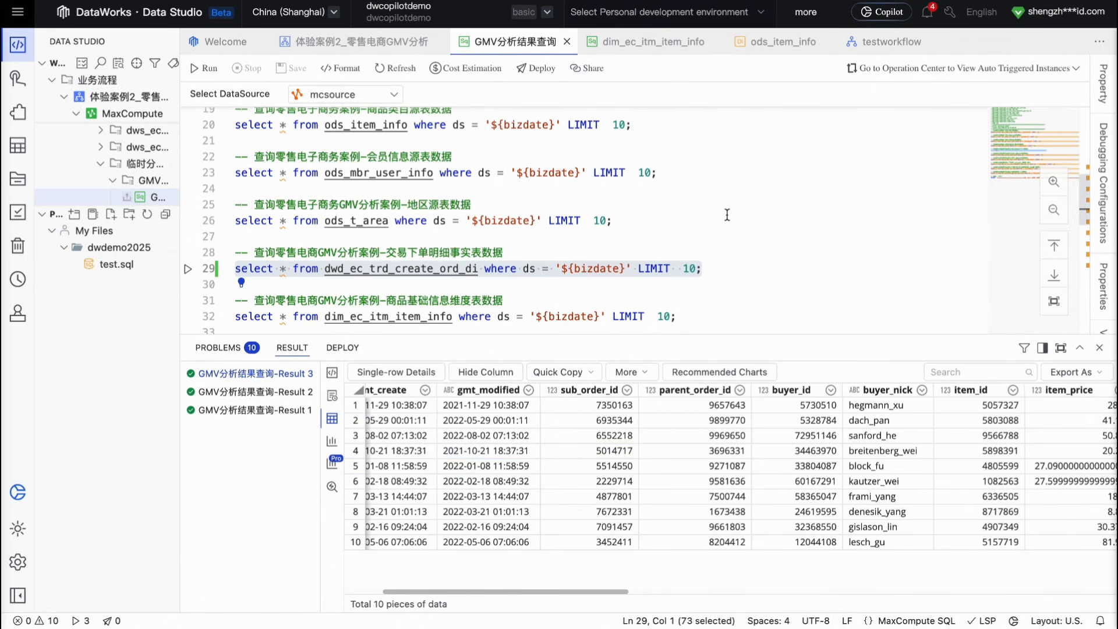
# - Return to the 体验案例2_零售电商GMV分析 workflow canvas and look over its node chain
pyautogui.click(361, 42)
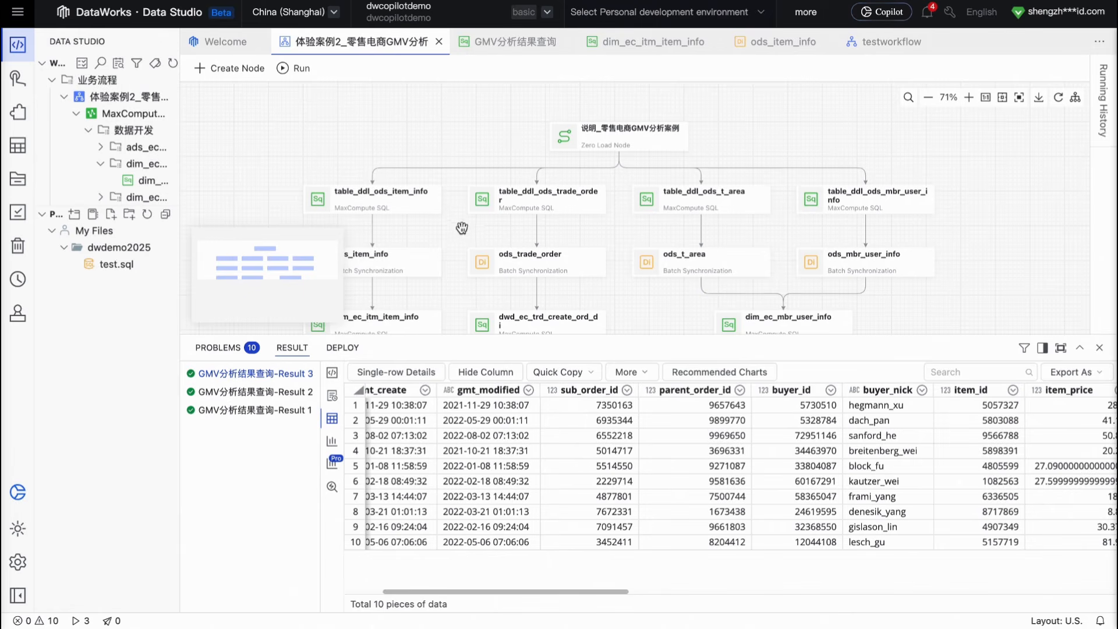
pyautogui.moveTo(462, 225); pyautogui.dragTo(456, 160)
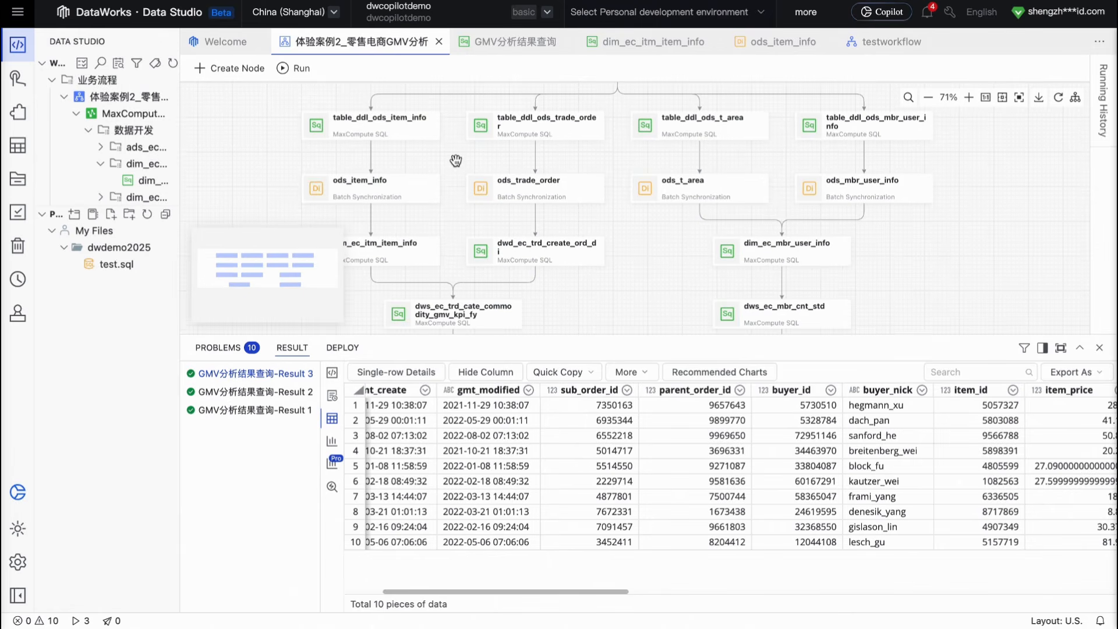
pyautogui.moveTo(636, 293); pyautogui.dragTo(636, 259)
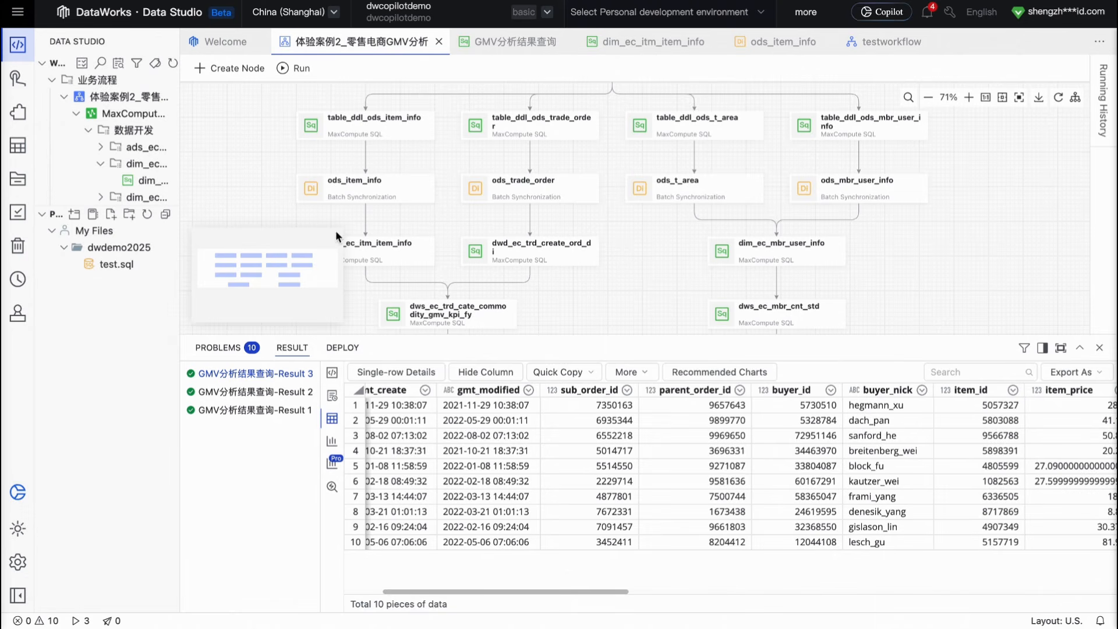
# - Switch to testworkflow, save and open its odslayer node, and shrink the result area to enlarge the editor
pyautogui.scroll(-4, 120, 184)
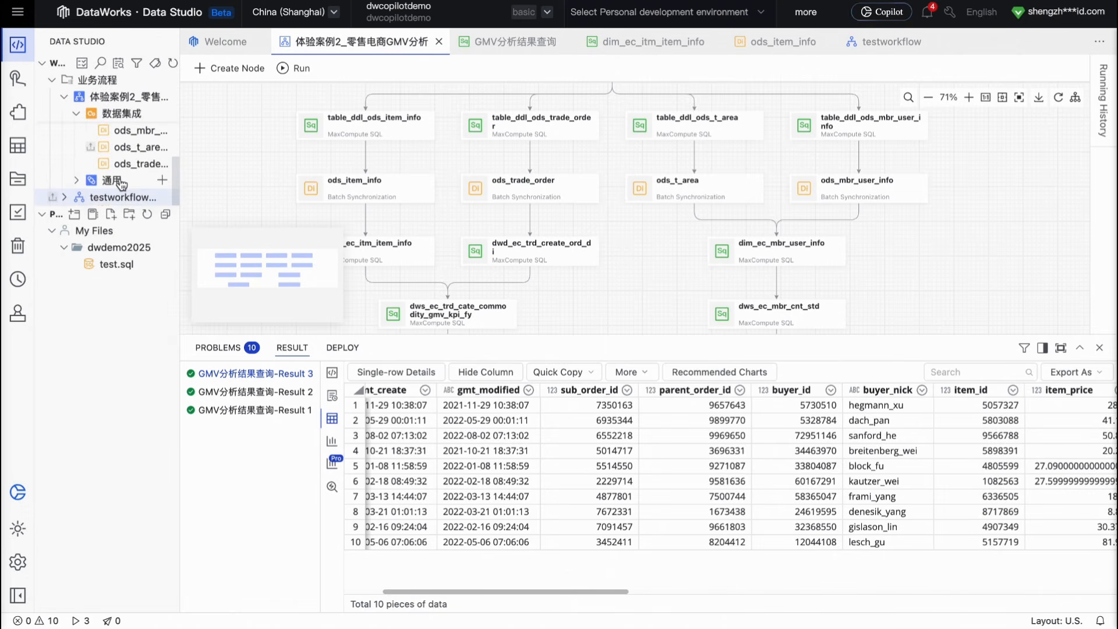
pyautogui.click(116, 197)
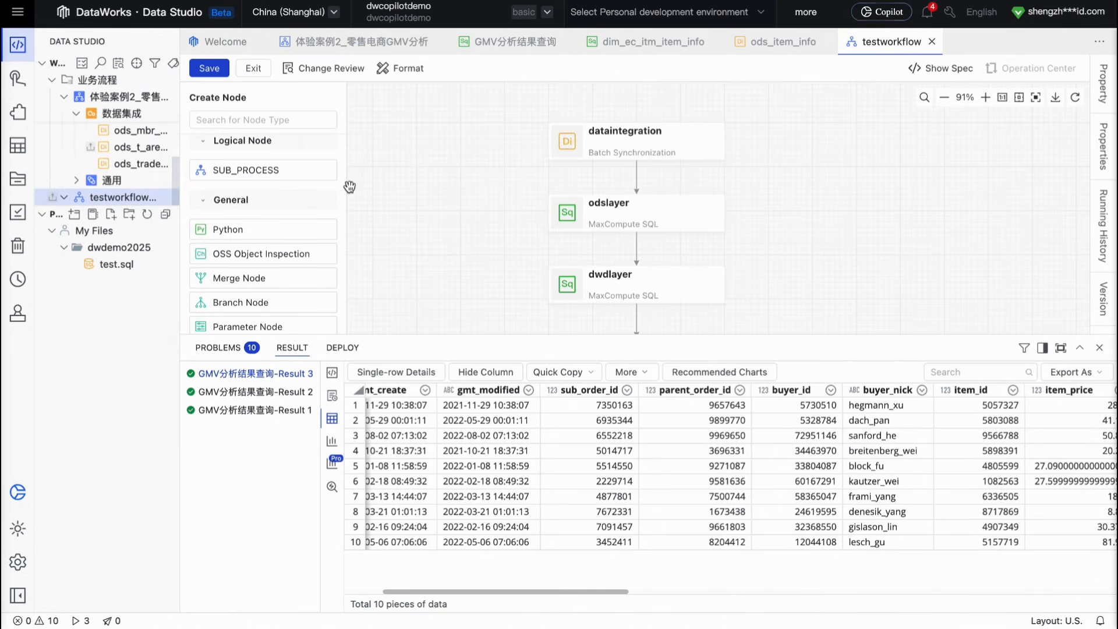
pyautogui.click(640, 214)
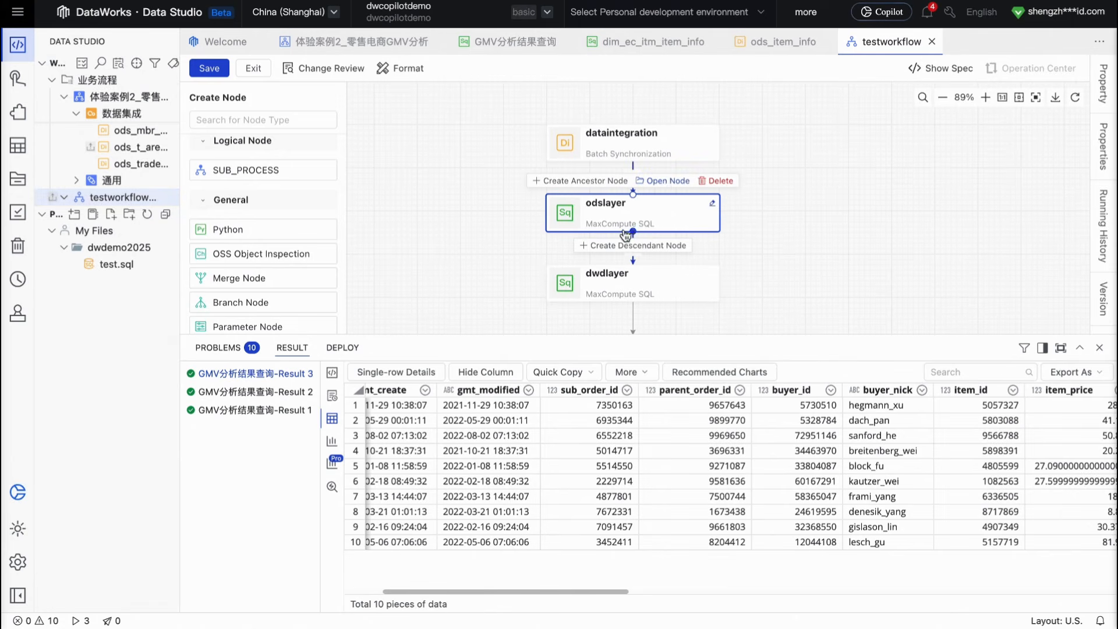
pyautogui.doubleClick(668, 208)
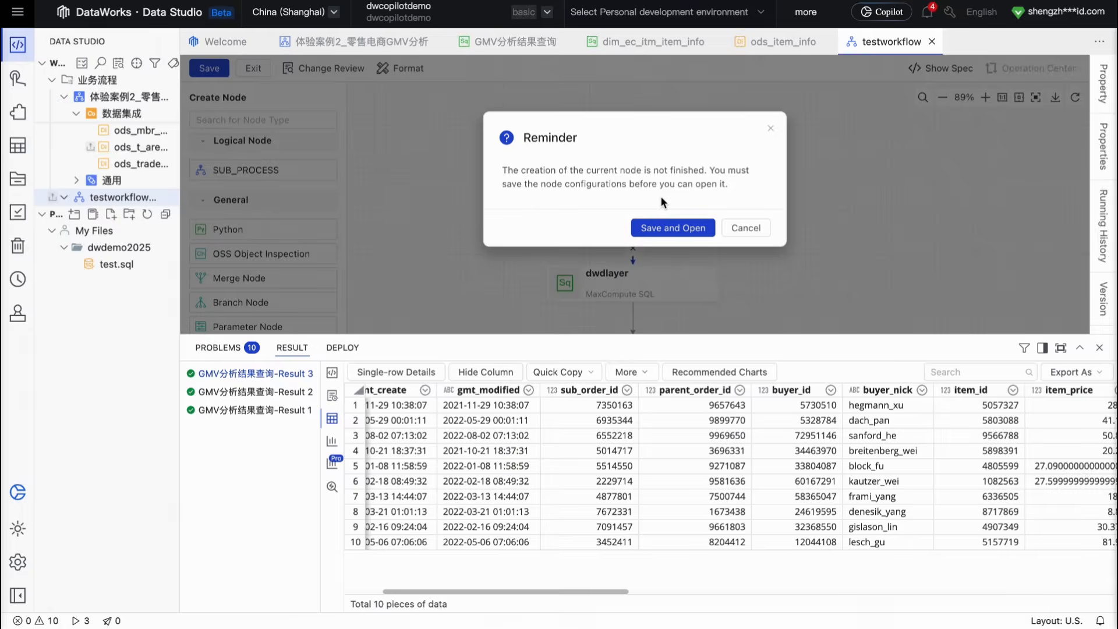
pyautogui.click(681, 229)
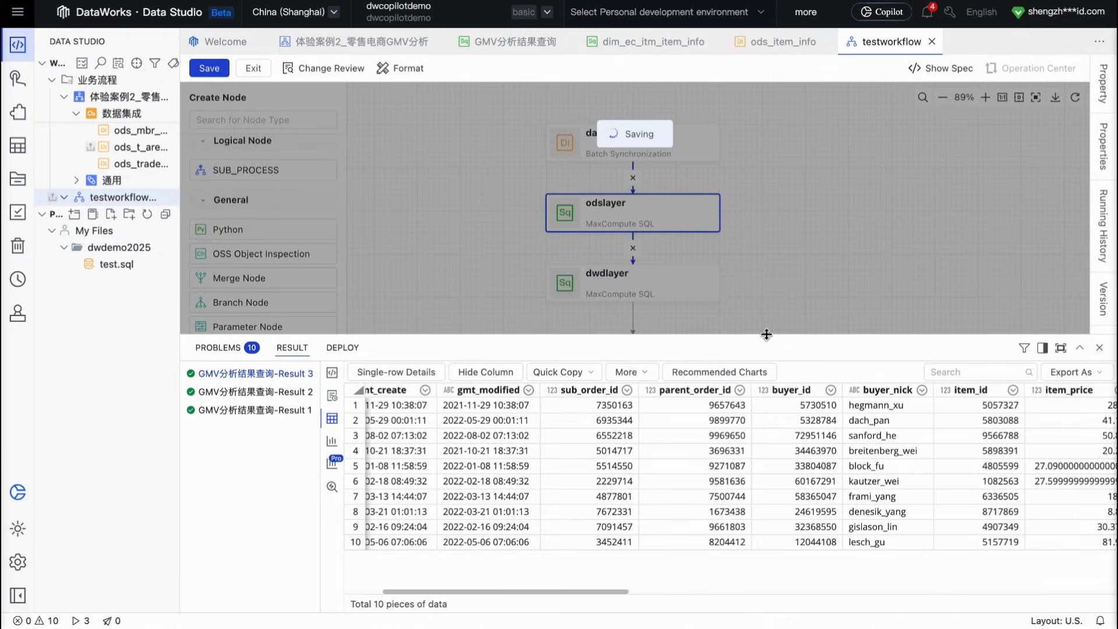
pyautogui.moveTo(766, 334); pyautogui.dragTo(767, 431)
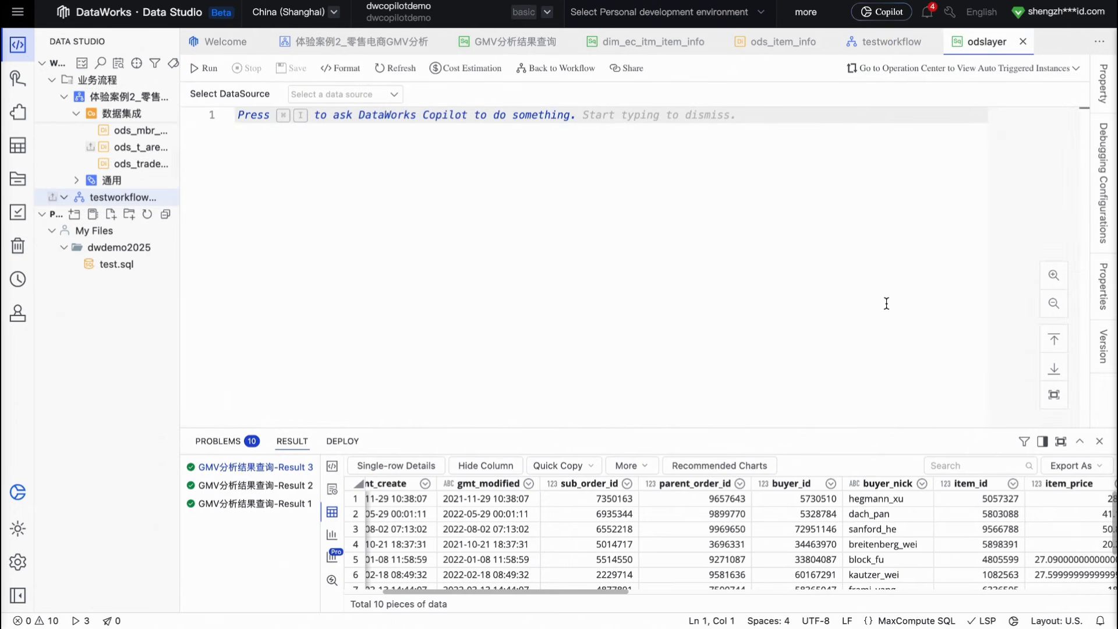
# - Review the odslayer node's scheduling properties, from its scheduling parameters through to its same-cycle dependencies
pyautogui.click(1103, 284)
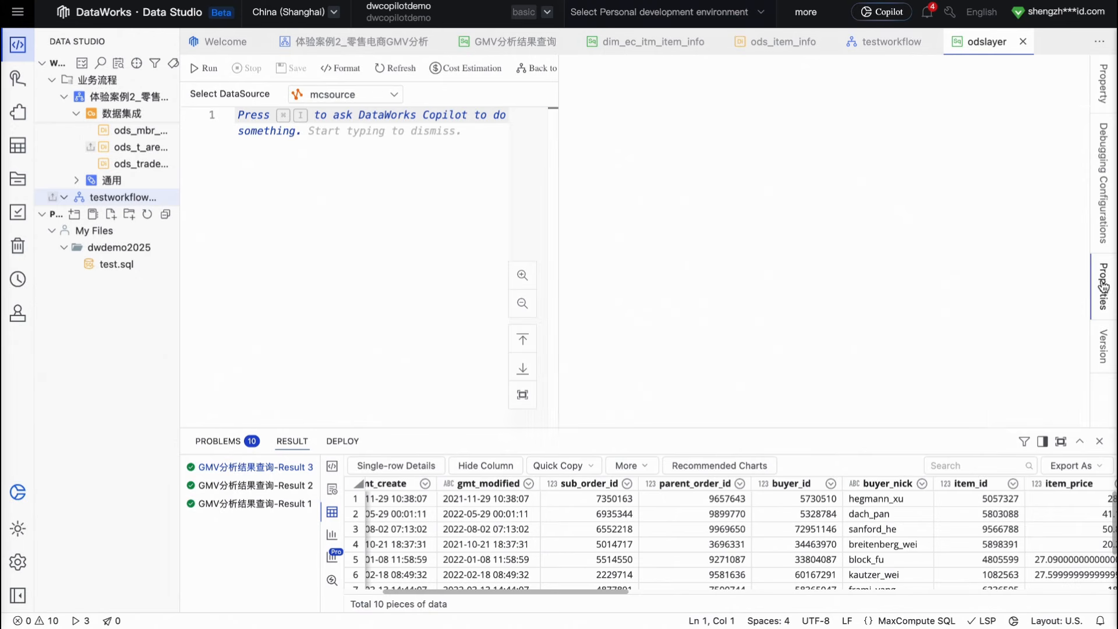
pyautogui.scroll(-2, 932, 261)
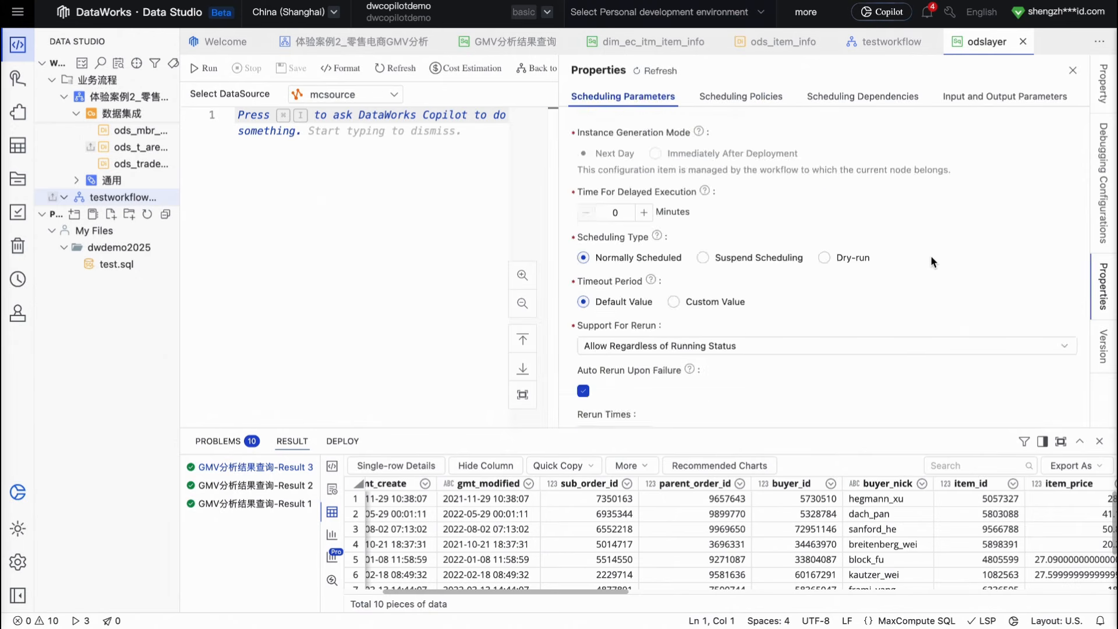
pyautogui.scroll(-10, 930, 255)
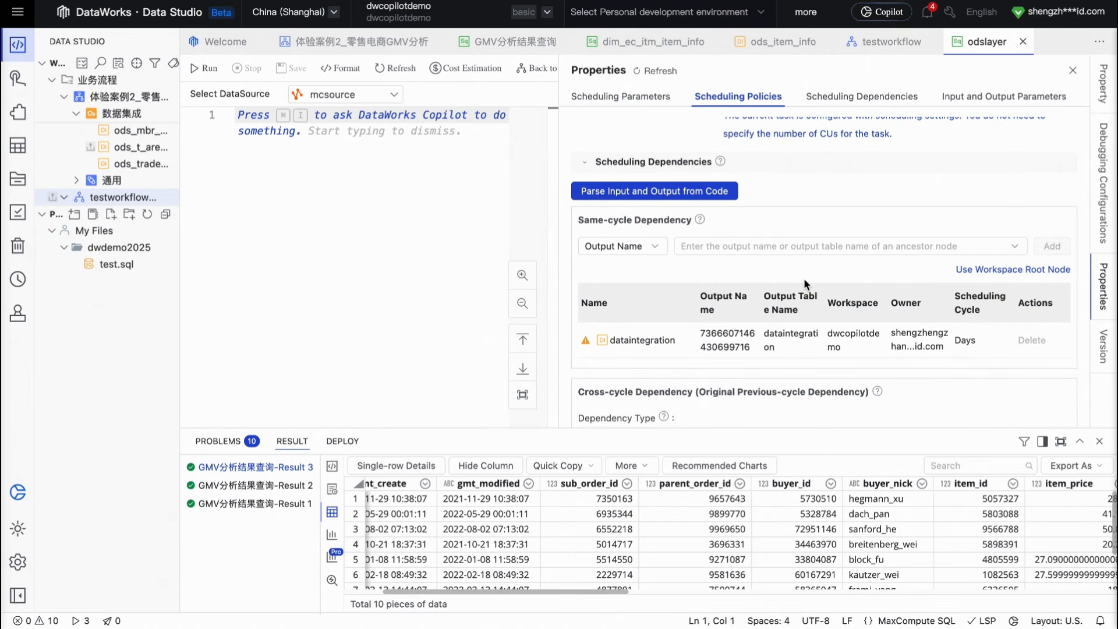
# - Search for gmv among ancestor outputs for odslayer's same-cycle dependency, inspect the candidates and close the list without choosing one
pyautogui.click(798, 246)
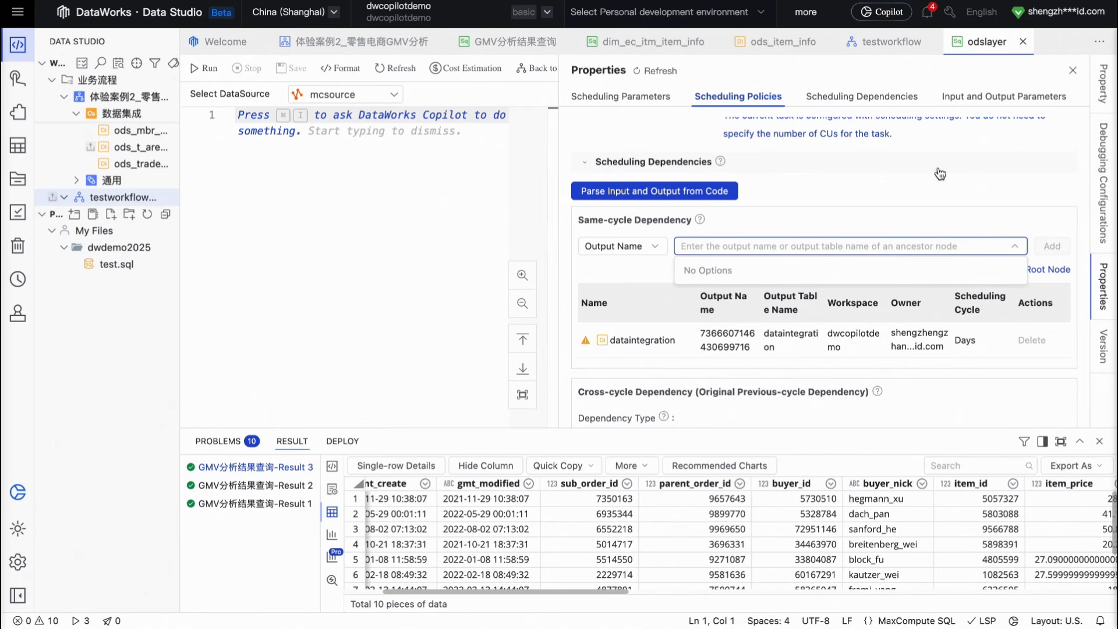
pyautogui.write('gm')
pyautogui.press('shift')
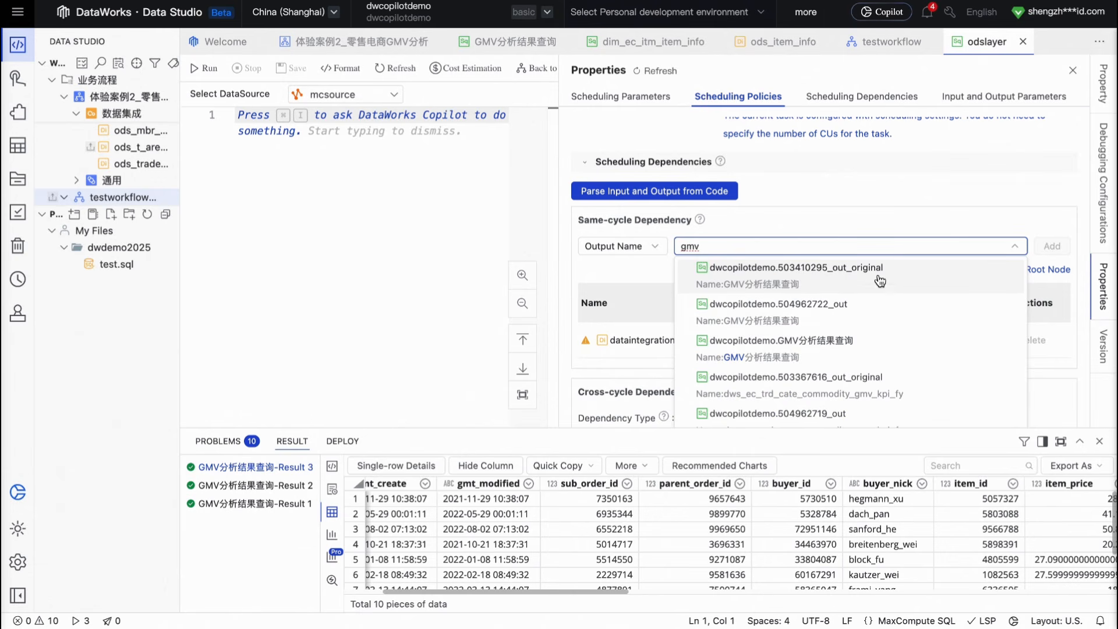
pyautogui.moveTo(848, 299)
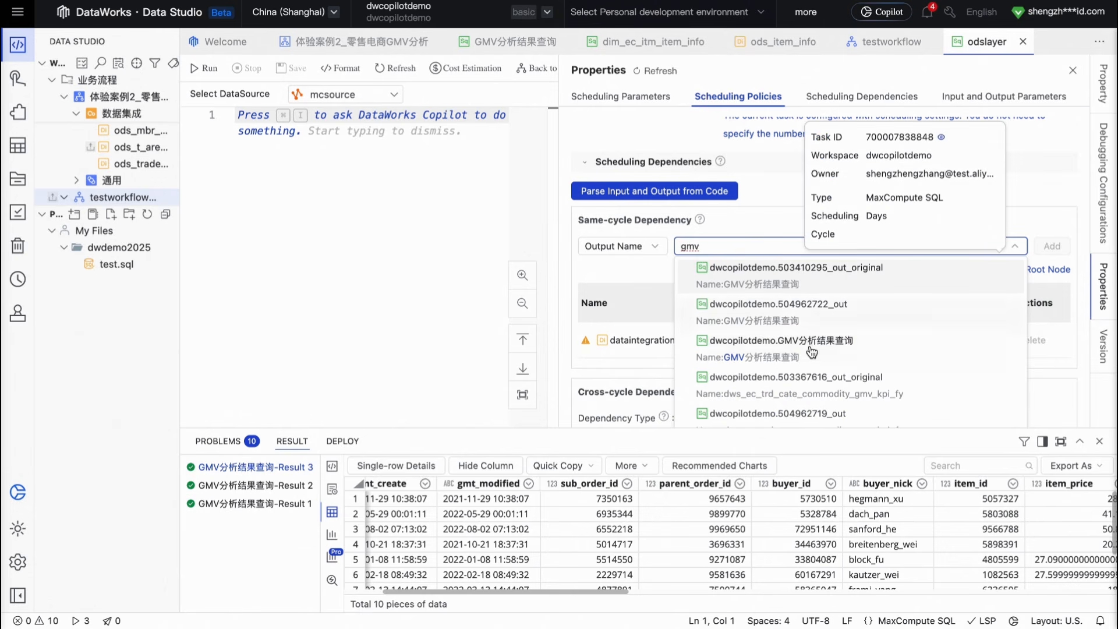
pyautogui.scroll(-3, 814, 350)
pyautogui.scroll(-5, 814, 355)
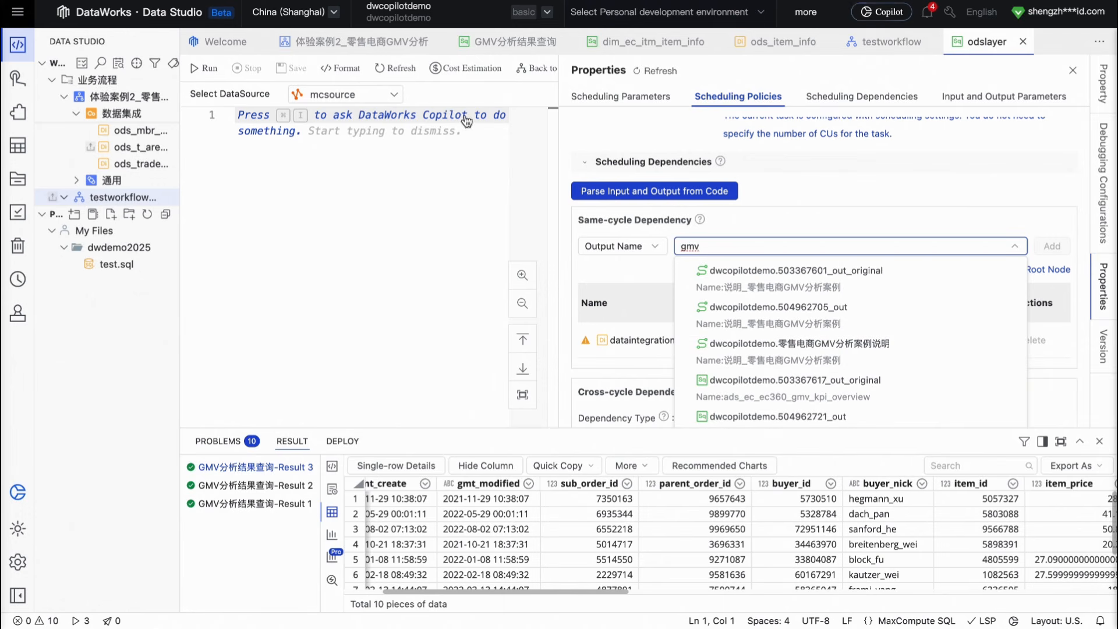
pyautogui.moveTo(814, 324)
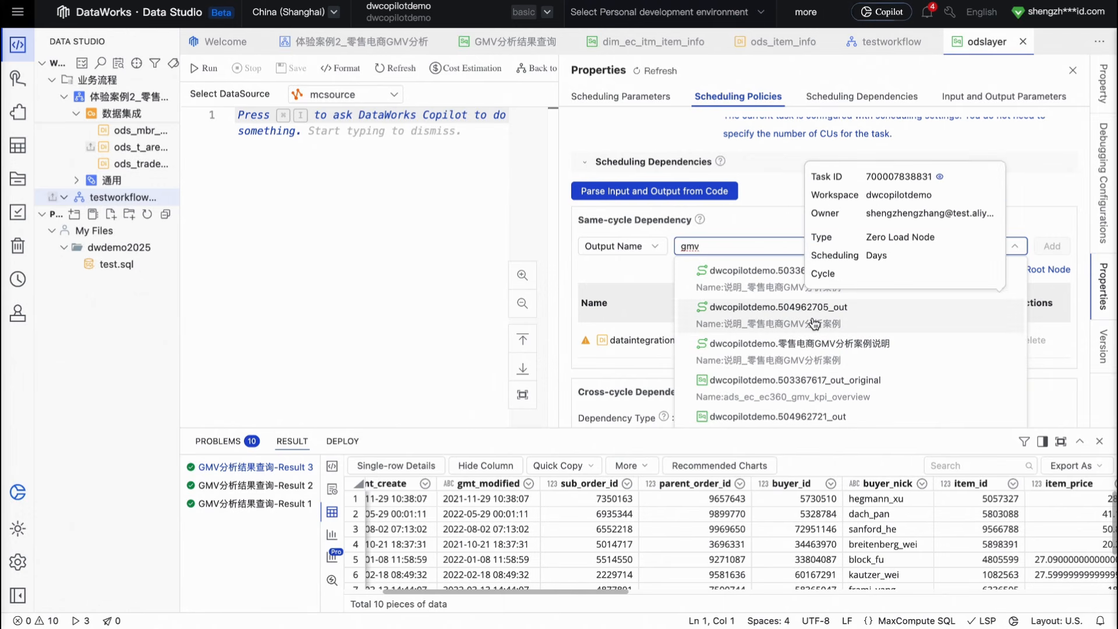
pyautogui.click(749, 221)
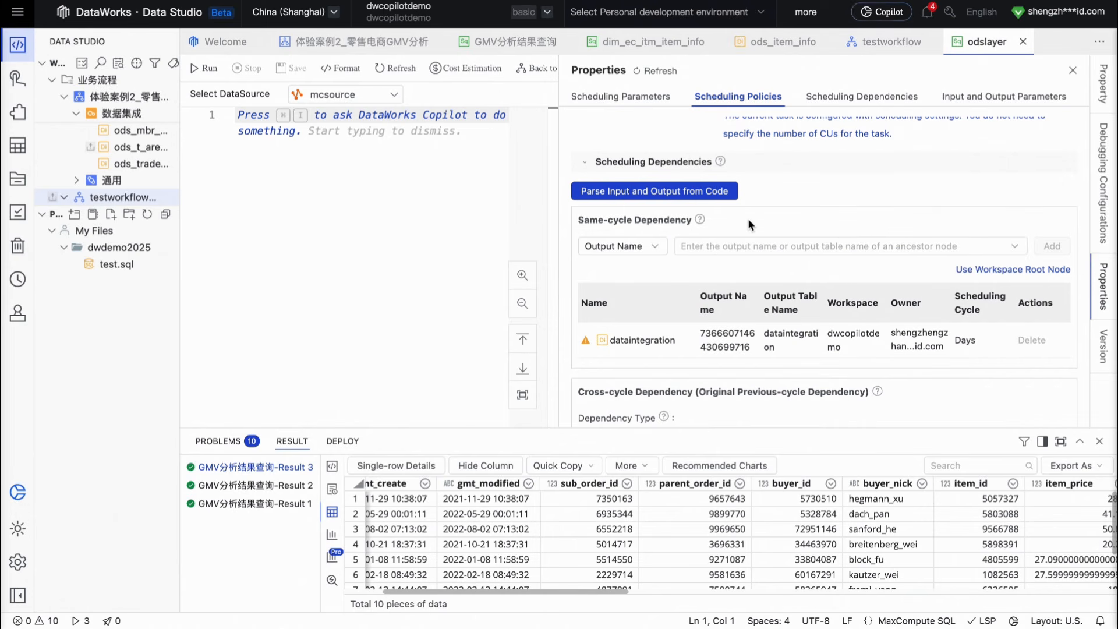